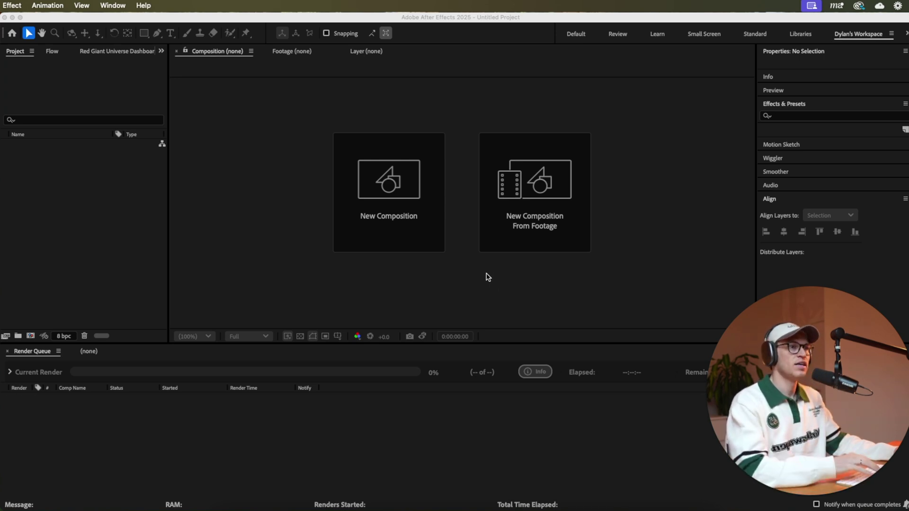
Create a 1920x1080, 24 fps composition named VOX Style Article Animation with a 10-second duration.
left_click(374, 209)
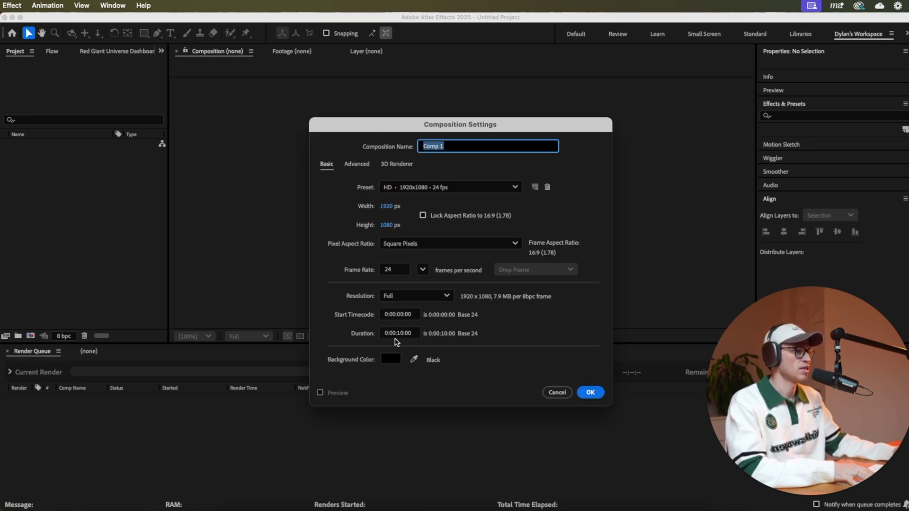
left_click(385, 339)
triple_click(452, 144)
type("voX Style Article")
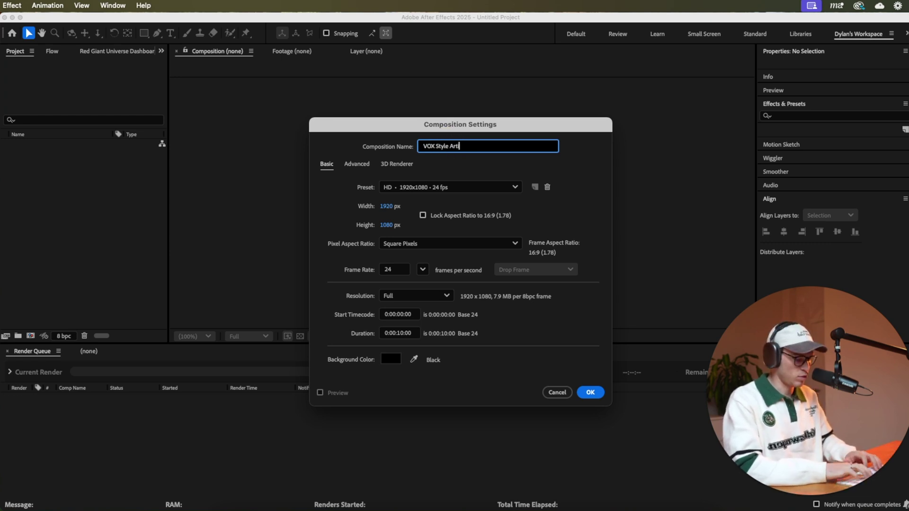
type(" Animation")
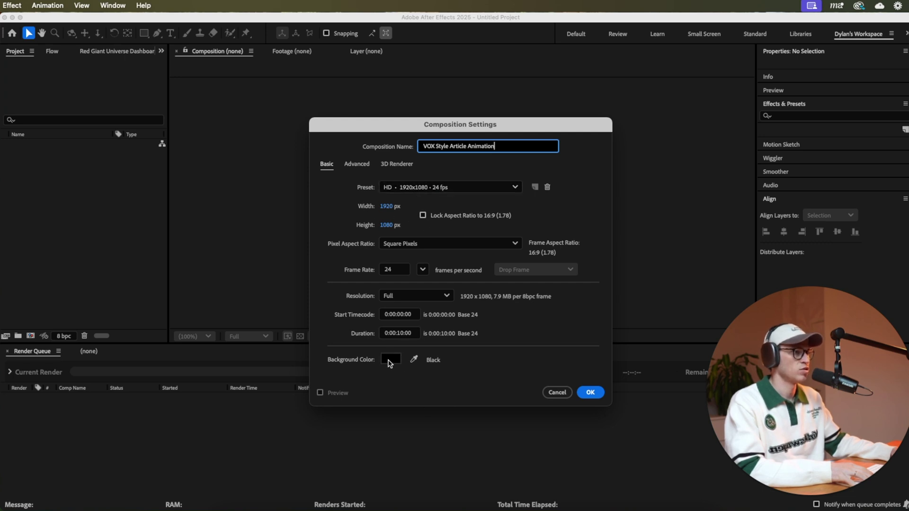
left_click(590, 393)
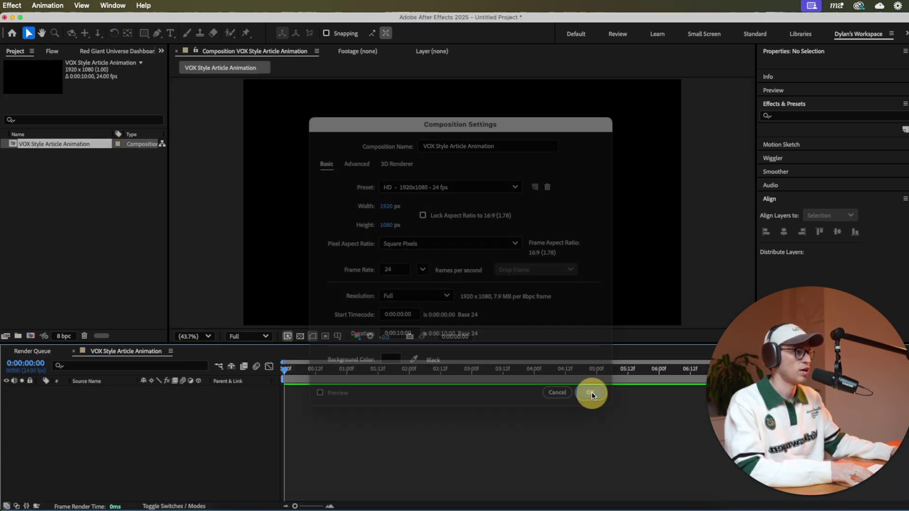
Create a project folder named Assets for the source files.
left_click(14, 145)
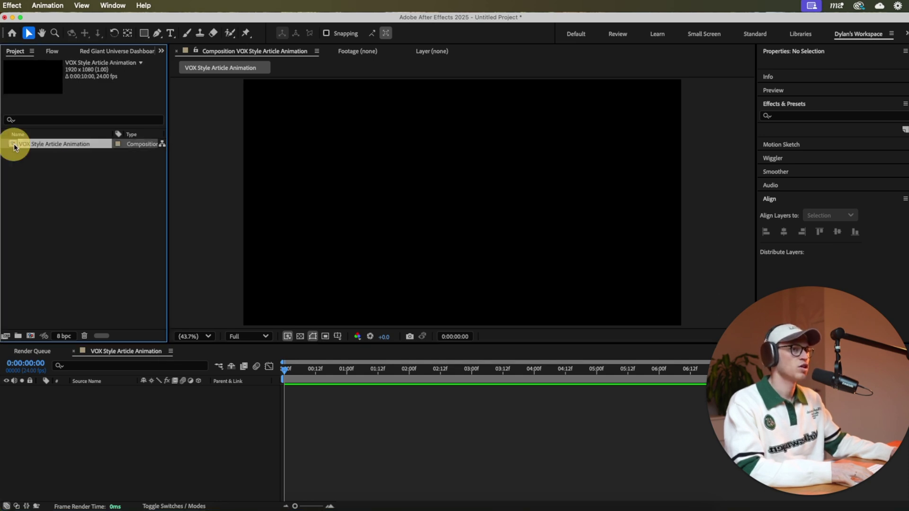
left_click(19, 337)
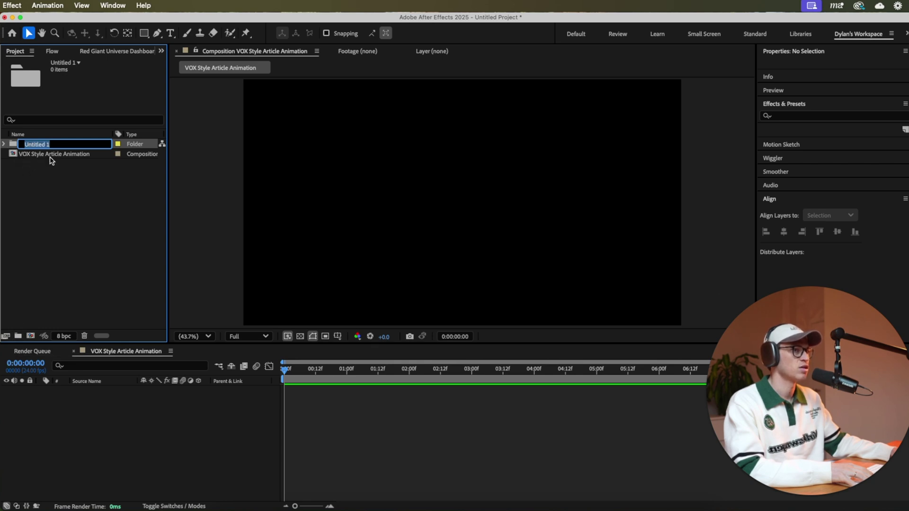
type("Assets")
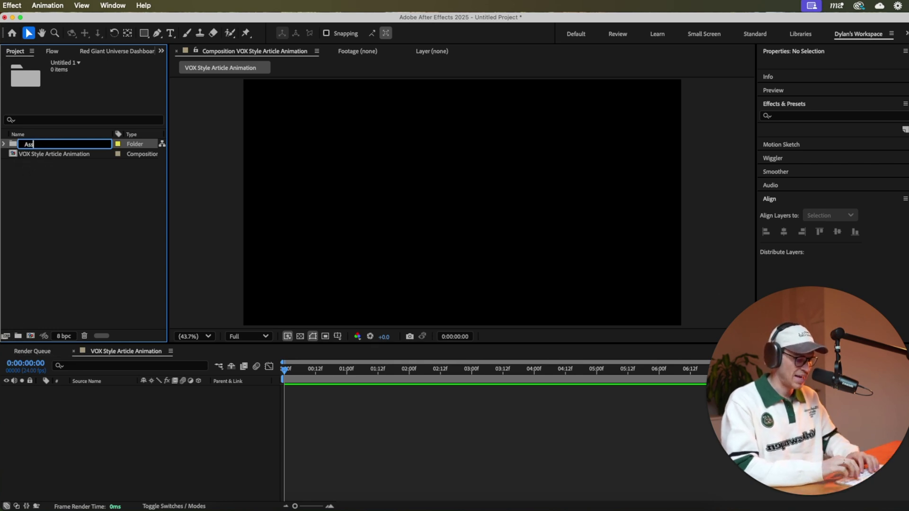
left_click(56, 177)
Switch to Finder, open the Newspaper Backgrounds folder and preview the Moving_Crumpled_Paper_Background_source_2069260.mov clip.
left_click(277, 456)
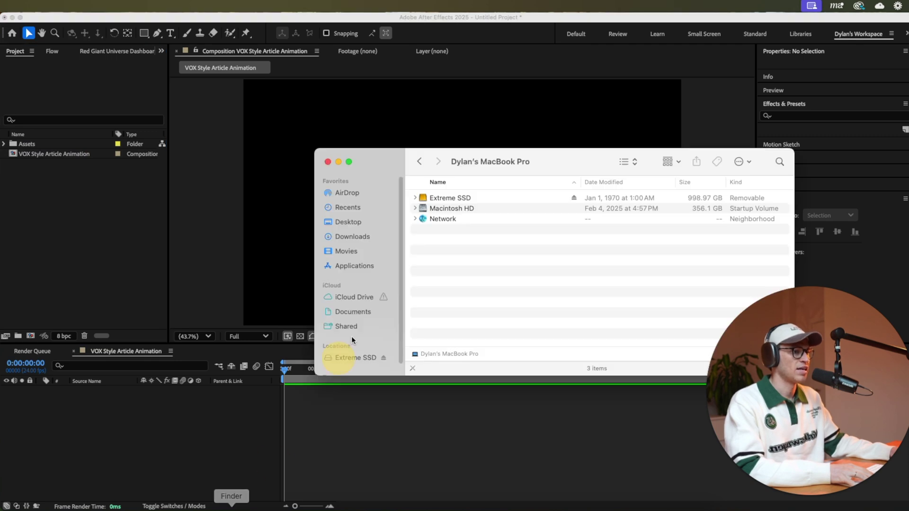
left_click_drag(475, 151, 468, 144)
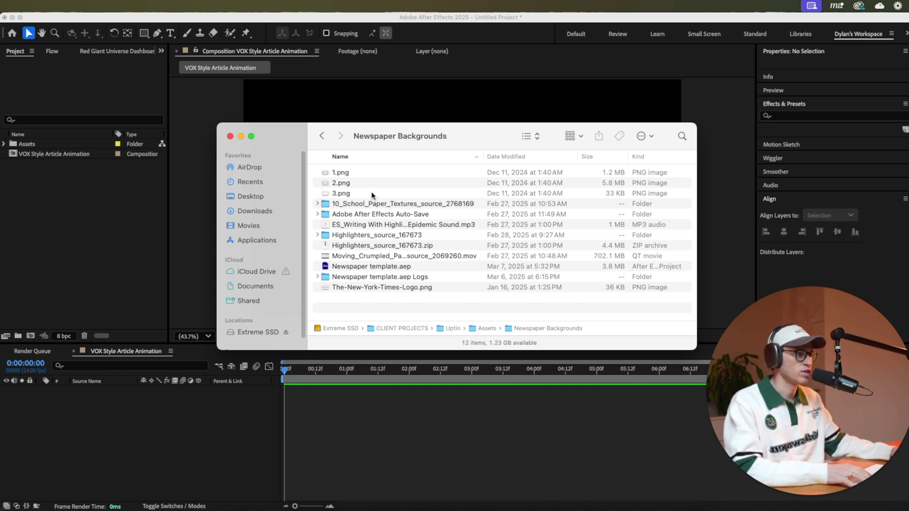
left_click(352, 257)
double_click(347, 255)
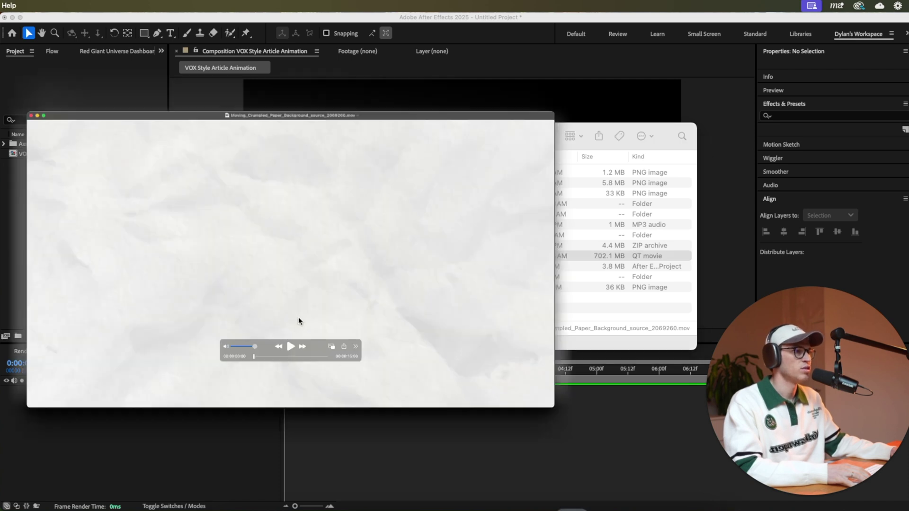
left_click(267, 410)
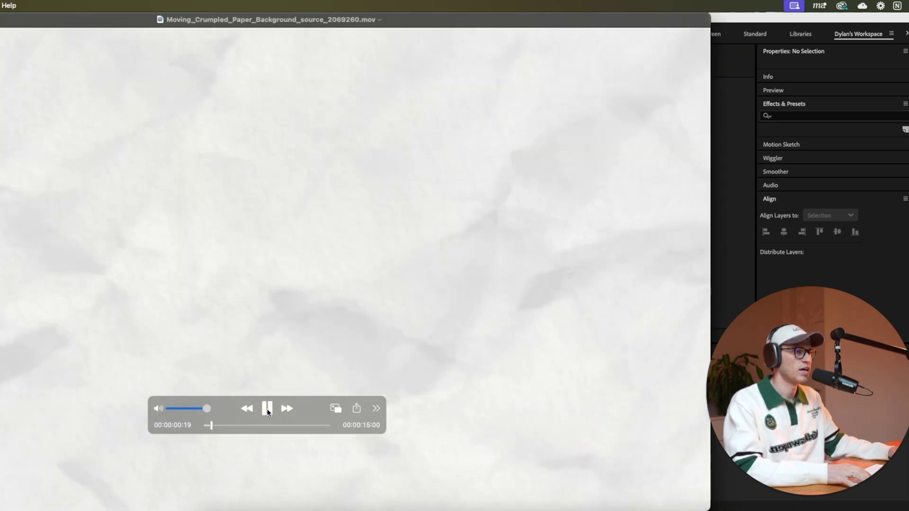
left_click(117, 239)
key("super+w")
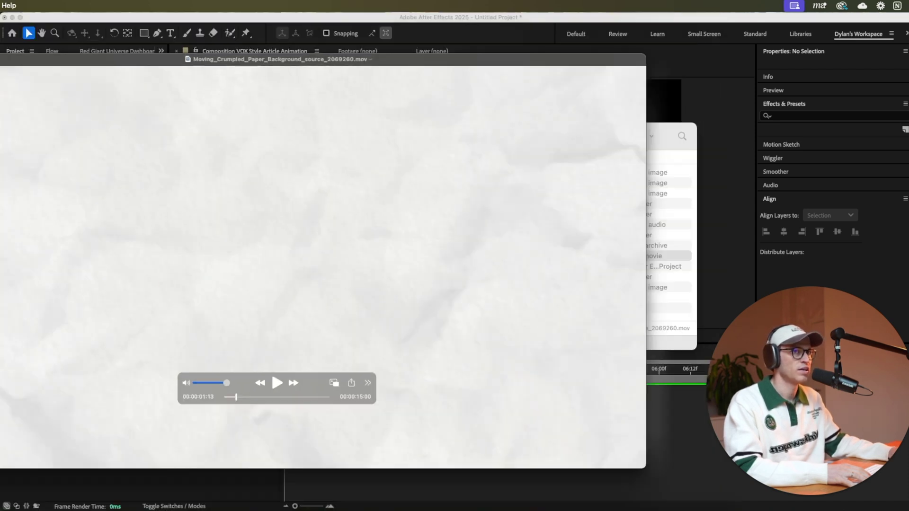
Import the moving crumpled paper clip and The-New-York-Times-Logo.png into the Assets folder.
left_click_drag(340, 255, 50, 143)
key("super+Tab")
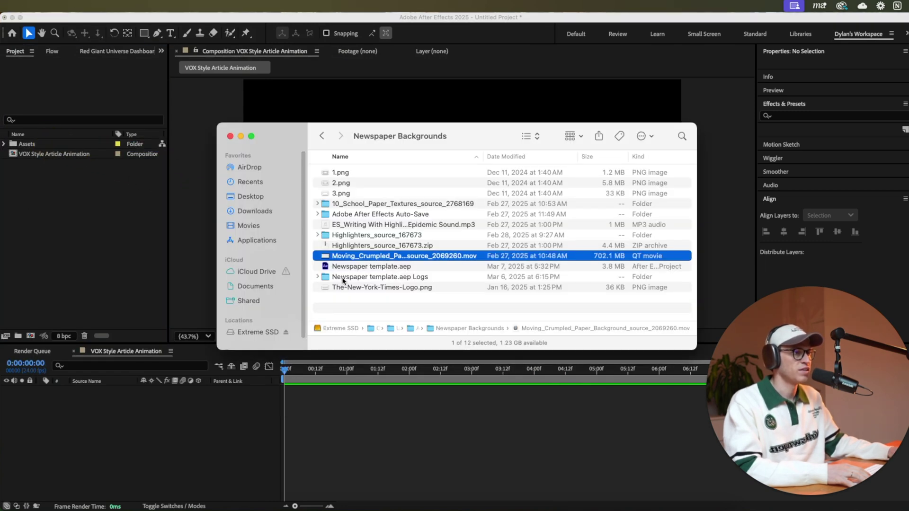
left_click(340, 286)
left_click_drag(334, 287, 81, 158)
Preview 3.jpg from the 10_School_Paper_Textures_source_2768169 folder and import it into Assets.
double_click(396, 204)
left_click(349, 192)
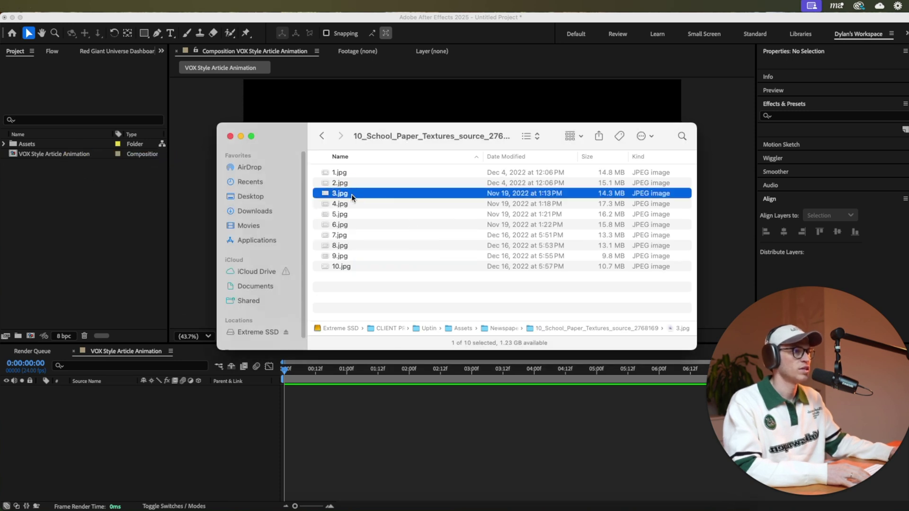
key("space")
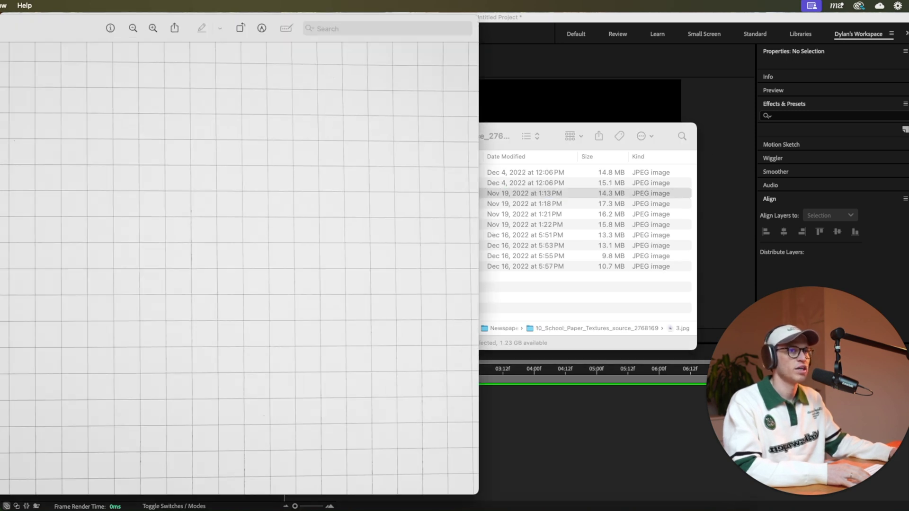
key("space")
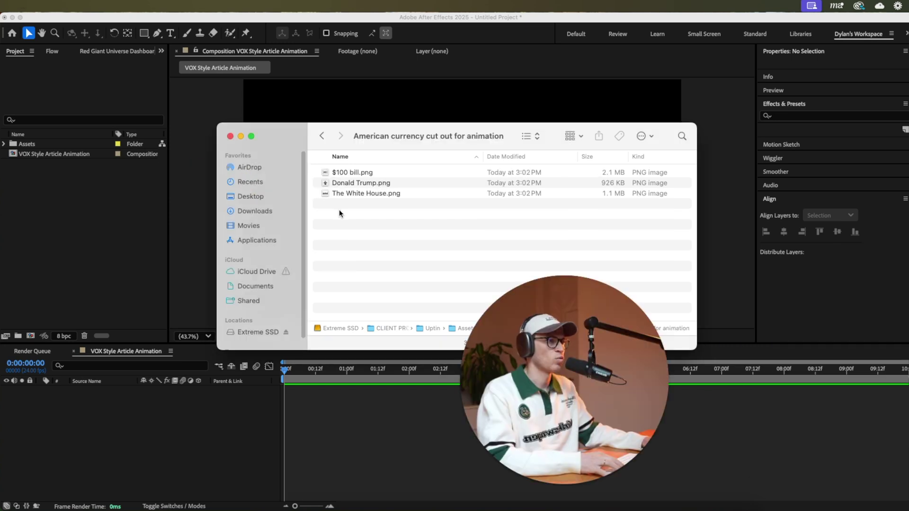
Import $100 bill.png, Donald Trump.png and The White House.png into the Assets folder, and collapse the folder.
left_click_drag(339, 210, 55, 141)
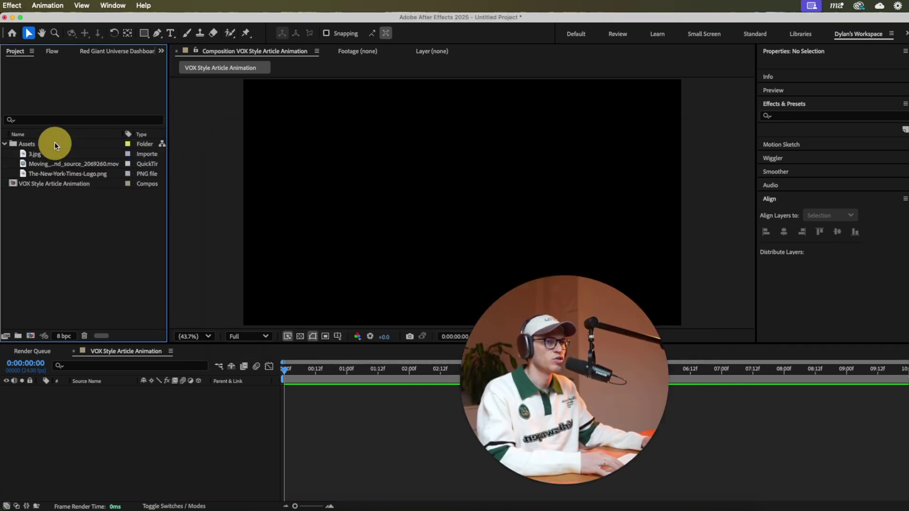
left_click(5, 144)
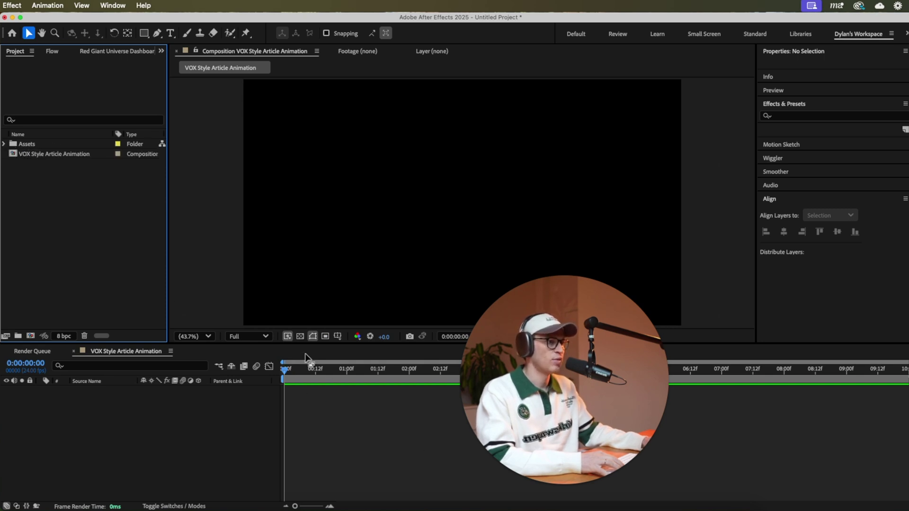
left_click_drag(554, 345, 763, 330)
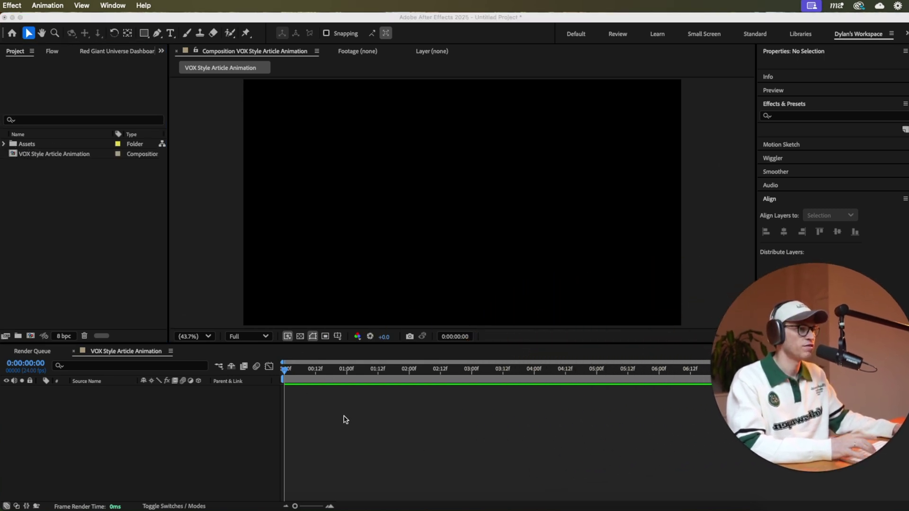
Create a second 1920x1080, 24 fps, 10-second composition named Background.
left_click(207, 418)
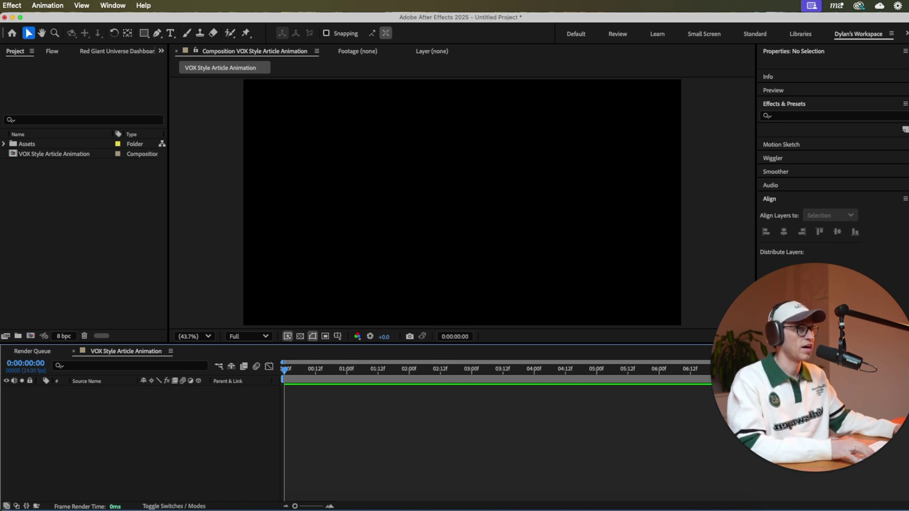
left_click(1, 5)
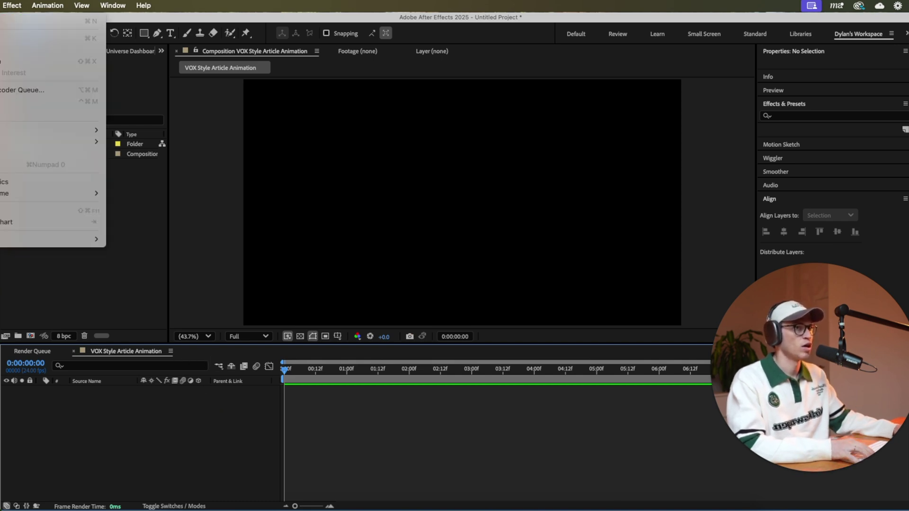
key("Escape")
key("super+n")
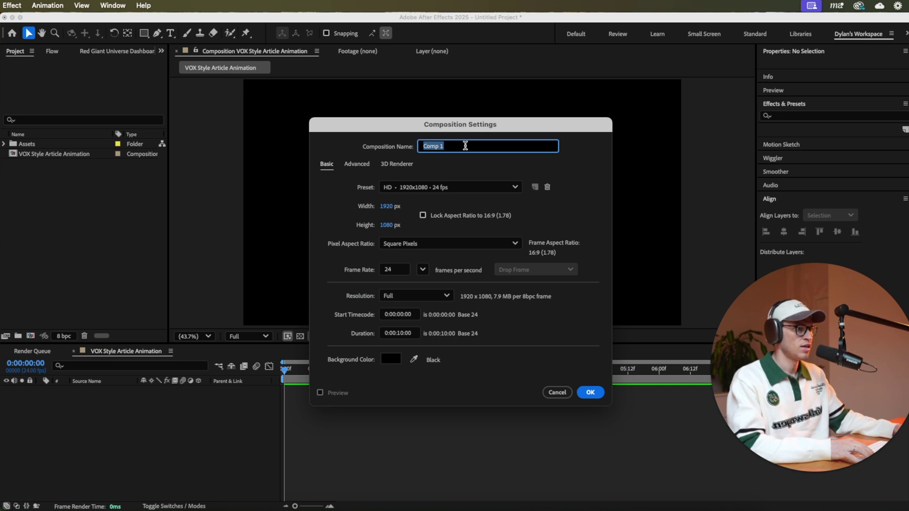
type("Background")
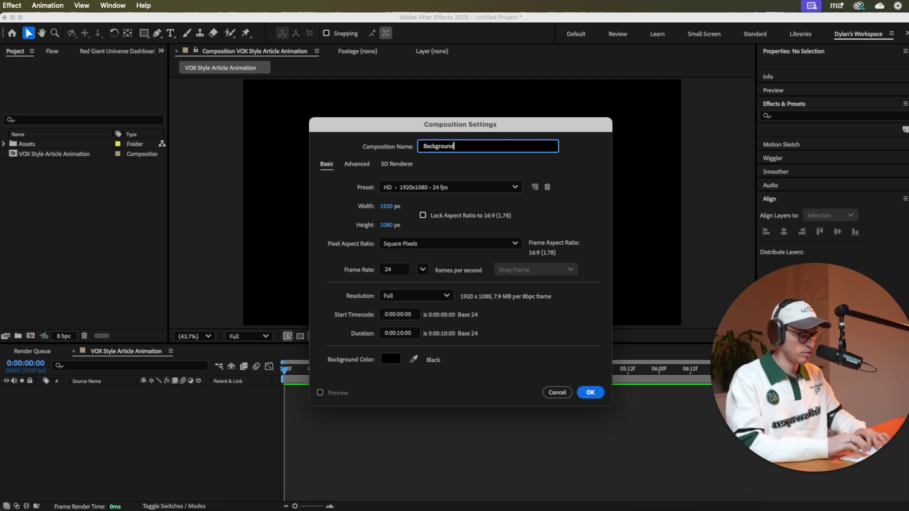
left_click(590, 391)
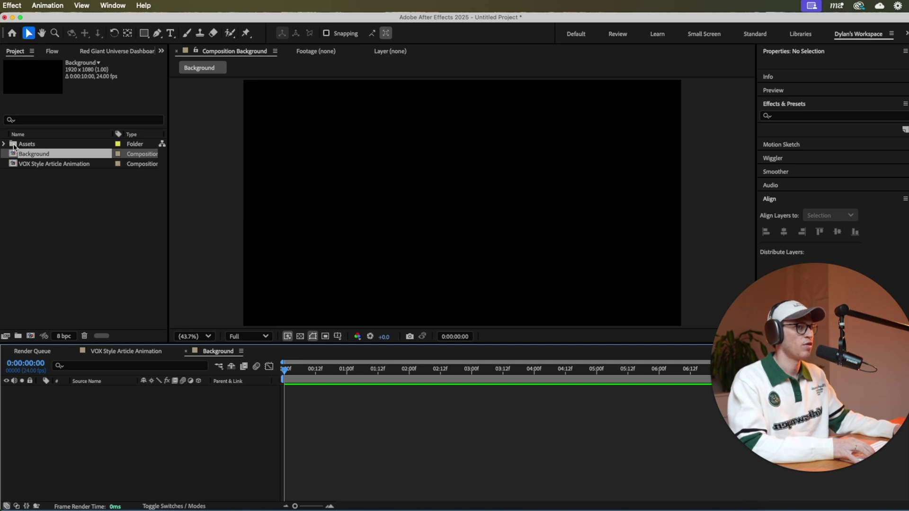
Add the moving crumpled paper clip to the Background timeline and place 3.jpg above it.
double_click(22, 145)
left_click(47, 204)
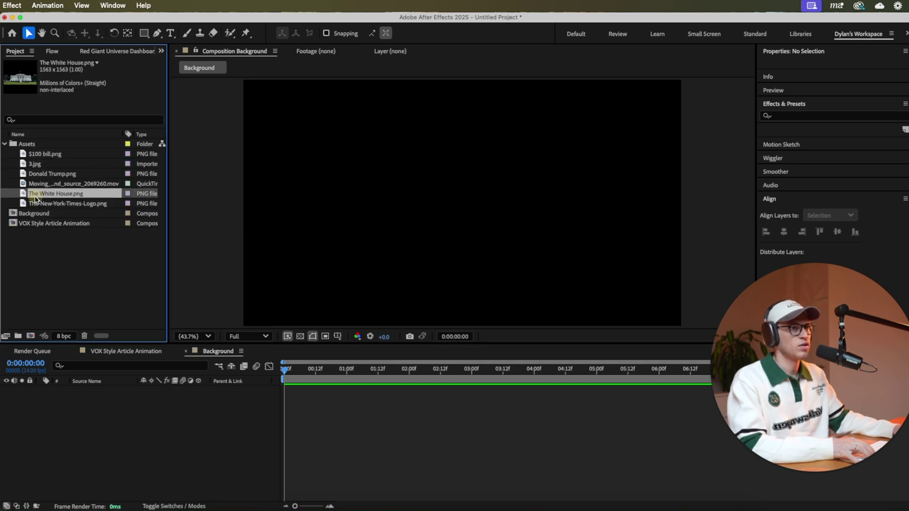
left_click(49, 184)
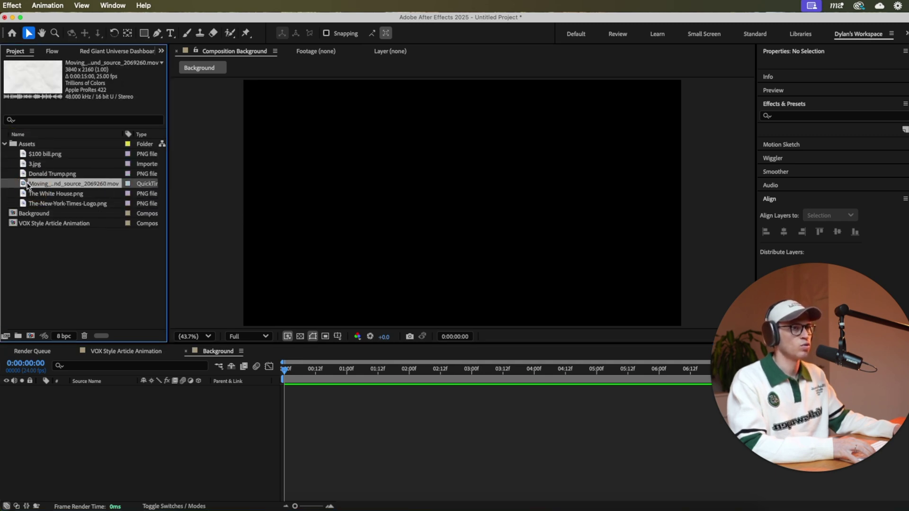
left_click_drag(25, 184, 318, 392)
left_click(35, 165)
left_click_drag(28, 165, 292, 388)
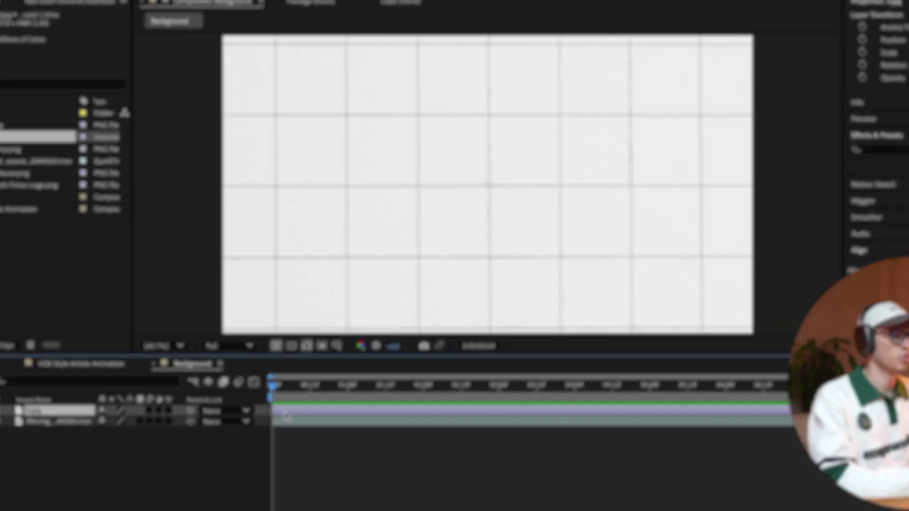
Scale the 3.jpg grid paper layer with Fit to Comp.
right_click(295, 391)
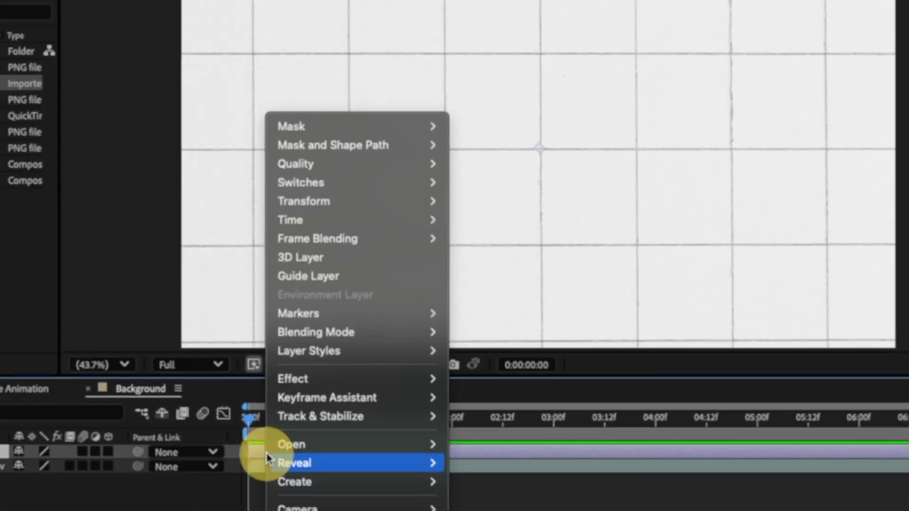
mouse_move(358, 202)
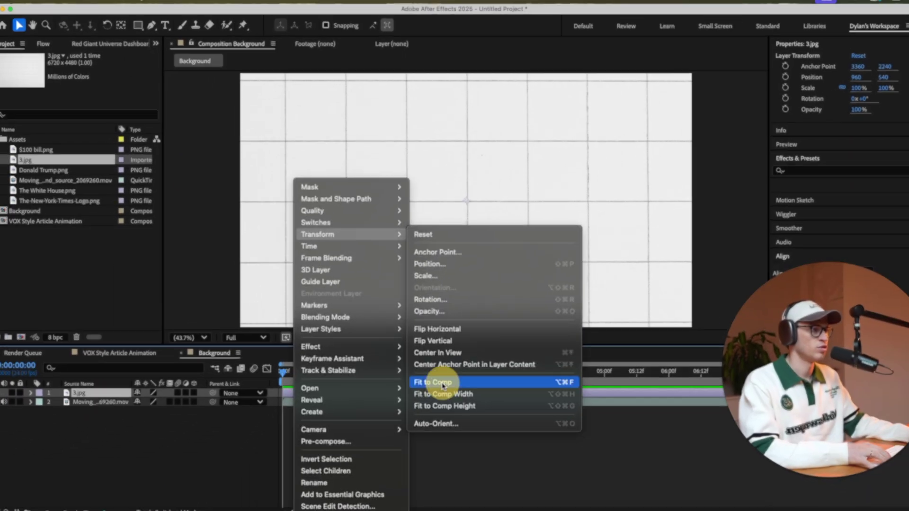
left_click(478, 442)
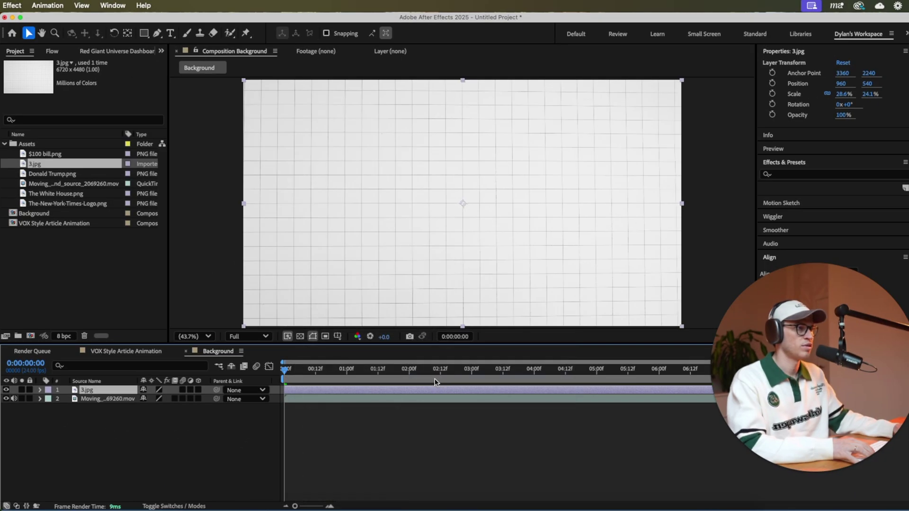
left_click(320, 414)
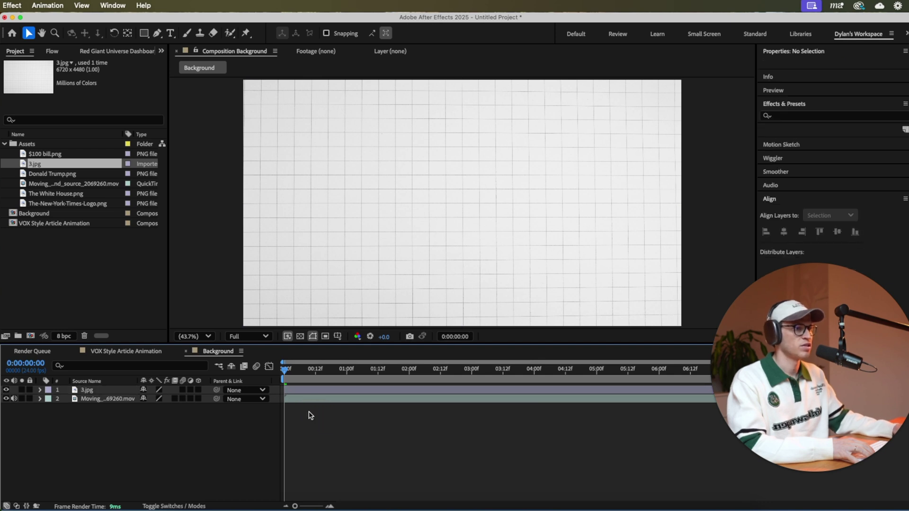
Show the layer modes, set the 3.jpg layer's blending mode to Multiply, and scrub back to 0:00:01:05.
left_click(156, 506)
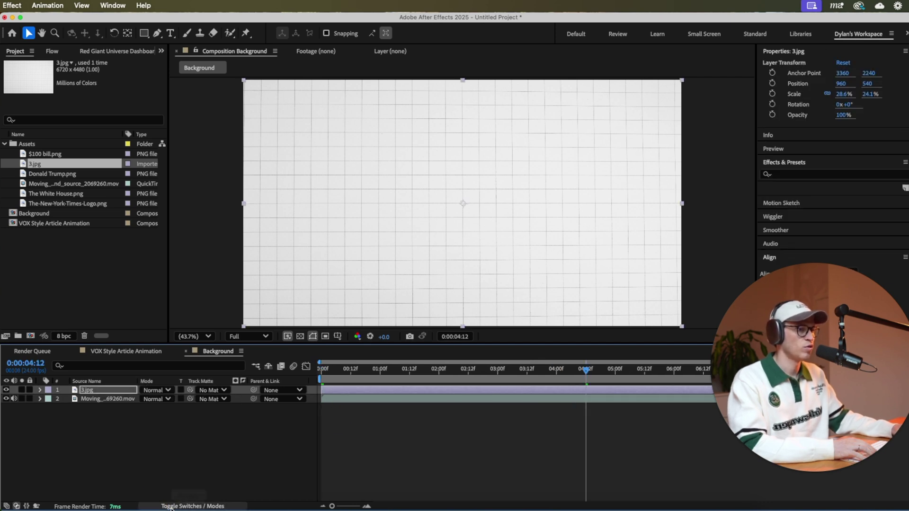
left_click(165, 391)
left_click(178, 87)
left_click_drag(586, 372, 392, 394)
Set the 3.jpg layer's opacity to 50% and play the Background composition from the start.
key("t")
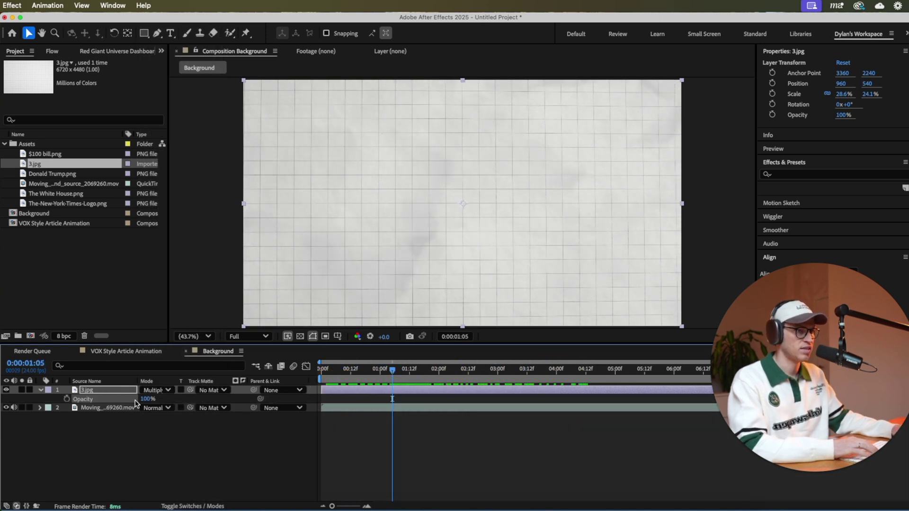
left_click(149, 398)
type("50")
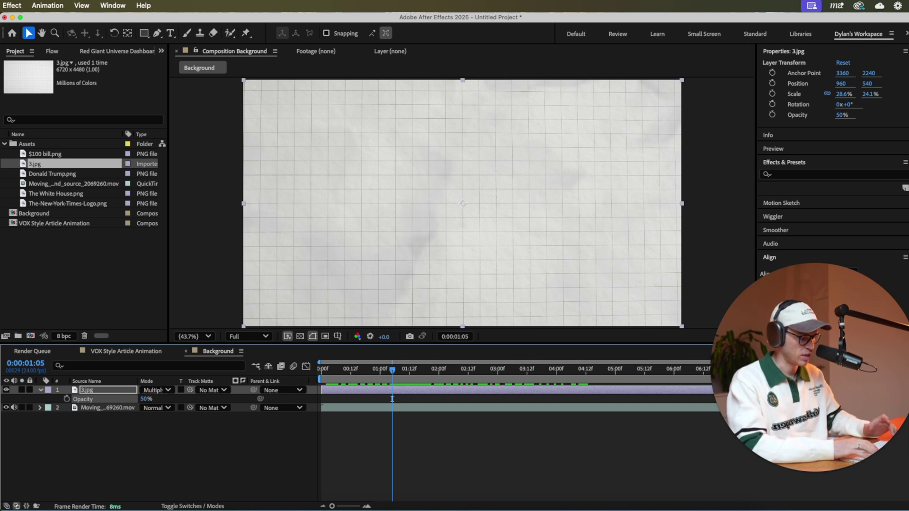
key("Return")
left_click(428, 480)
left_click(322, 370)
key("space")
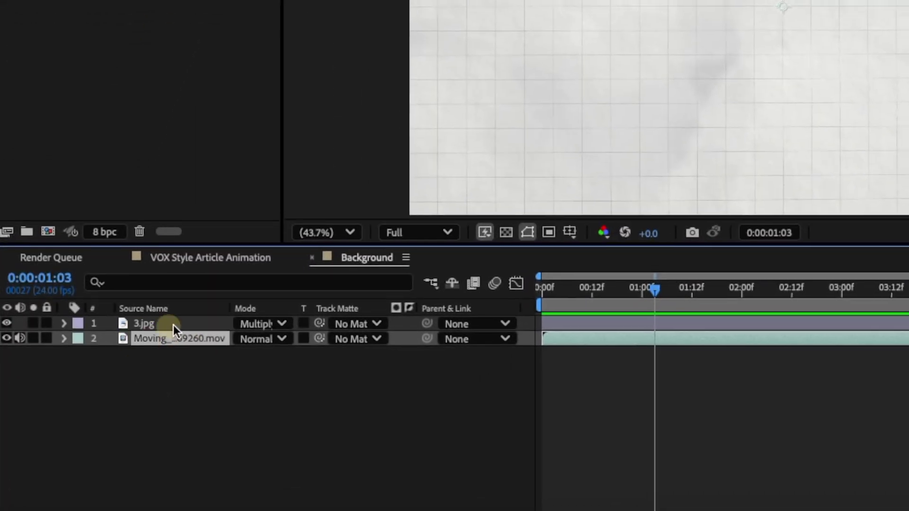
Rename the moving crumpled paper clip layer in the Background composition to "Paper BG".
left_click(90, 402)
right_click(151, 342)
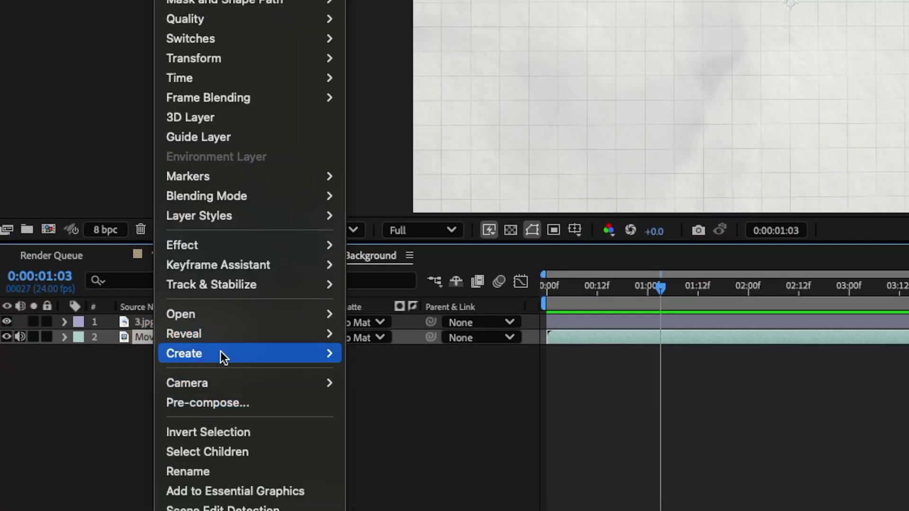
left_click(208, 472)
type("Paper BG")
left_click(156, 459)
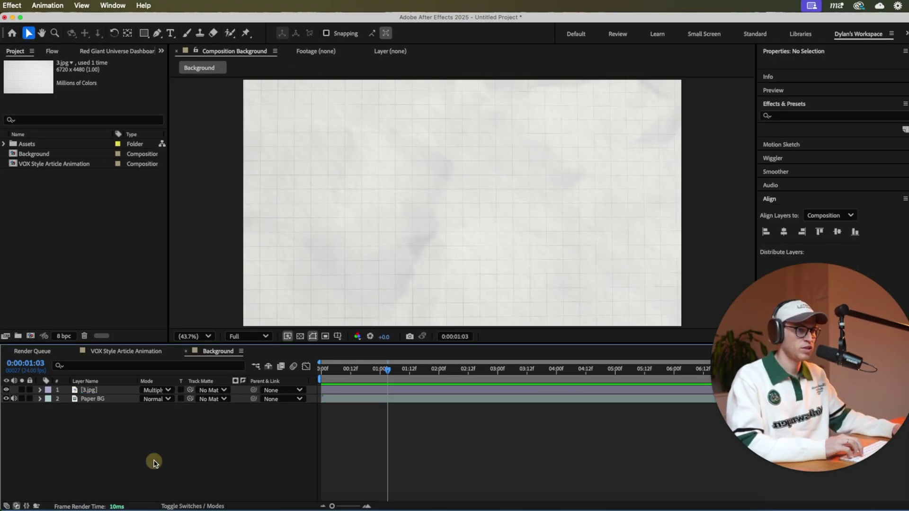
Rename the 3.jpg grid paper layer to "Graph BG".
left_click(96, 389)
right_click(96, 388)
left_click(113, 476)
type("Graph BG")
Copy both background layers into the VOX Style Article Animation composition and lock the crumpled paper clip layer there.
left_click_drag(112, 416, 94, 388)
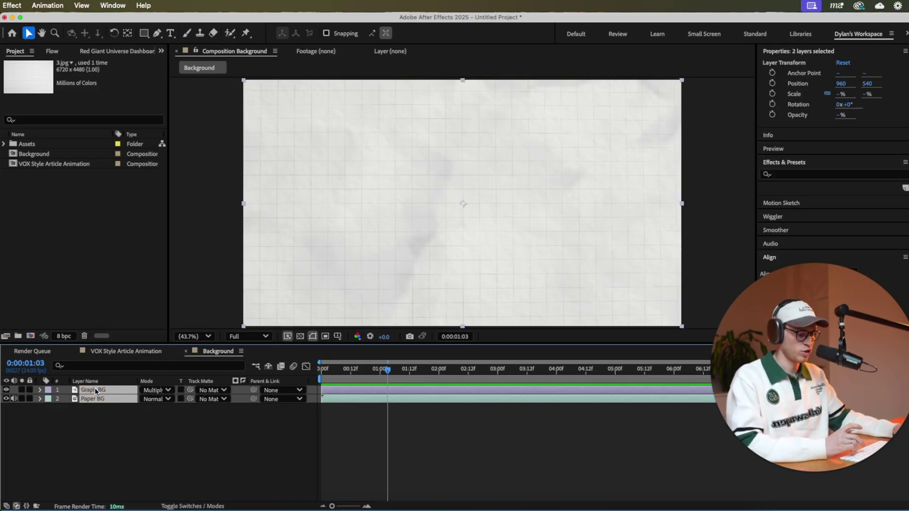
left_click(120, 351)
left_click(29, 399)
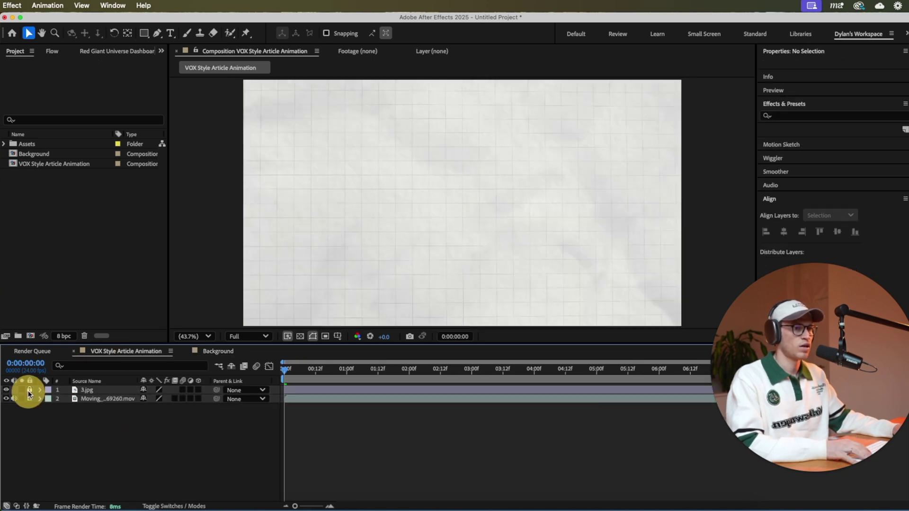
Preview the VOX Style Article Animation composition up to 0:00:02:19 and expand the Assets folder to review the imported files.
key("space")
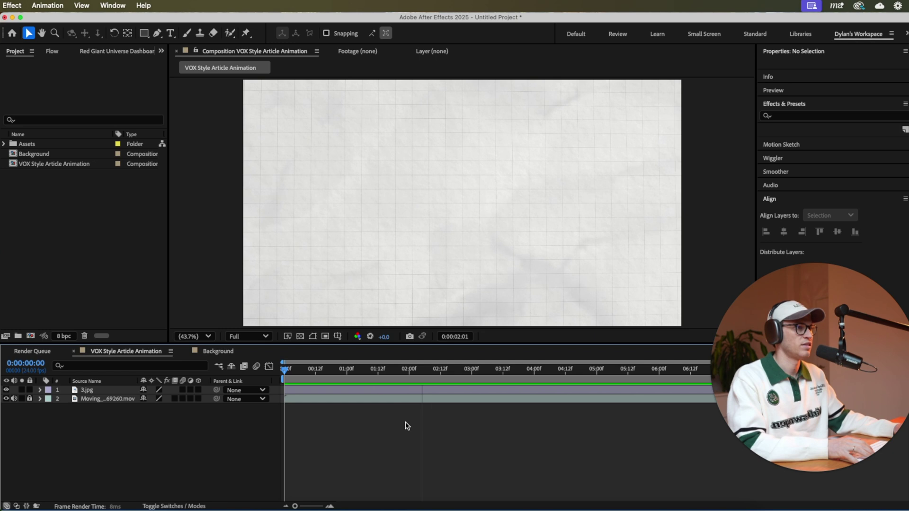
key("space")
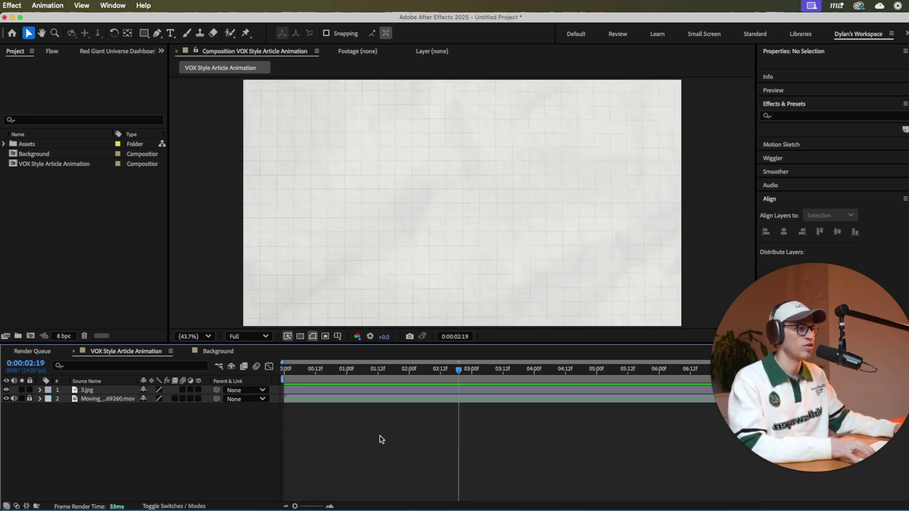
left_click(3, 143)
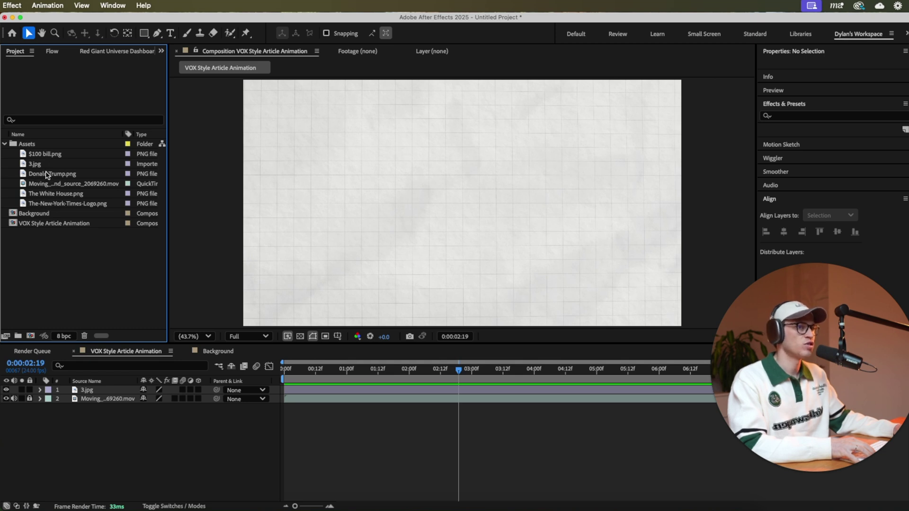
left_click(325, 414)
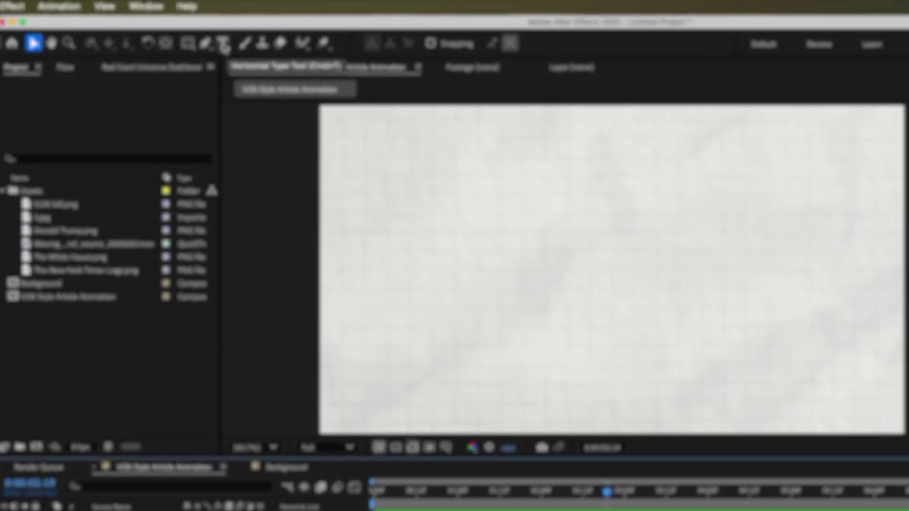
Add a paragraph text layer near the top of the frame reading "Trump Promised Americans Booming Wealth".
left_click(170, 33)
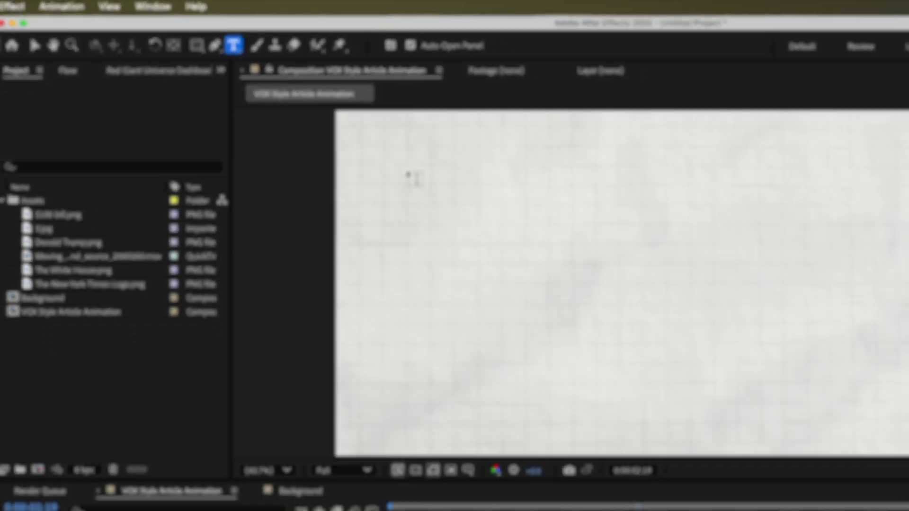
left_click(543, 216)
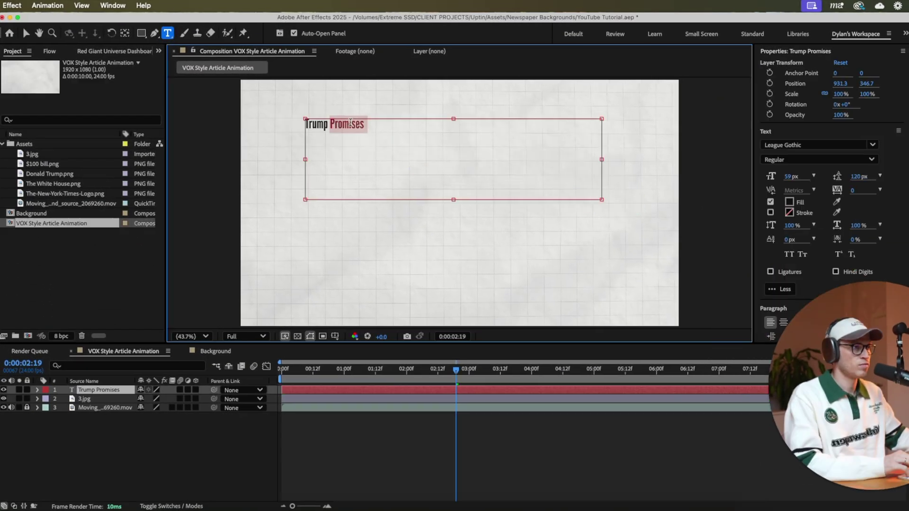
type("Prom")
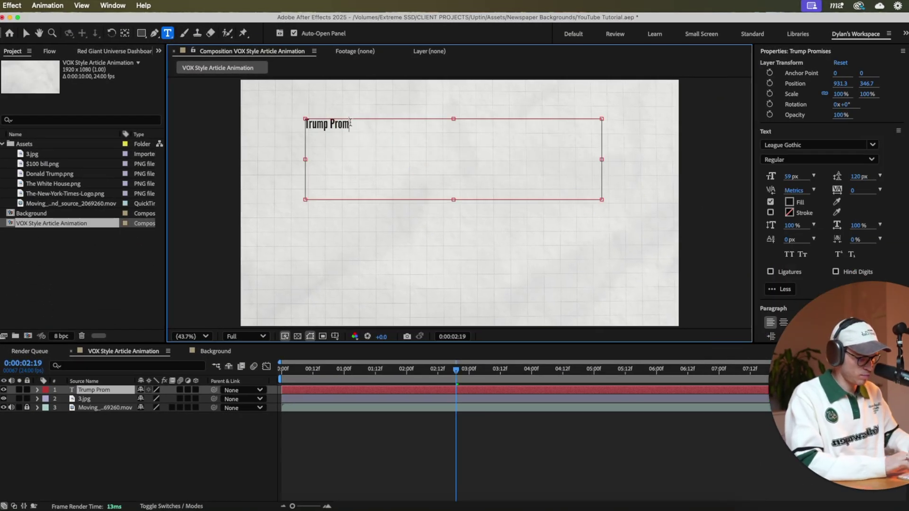
type("ised Americans Booming Wealth")
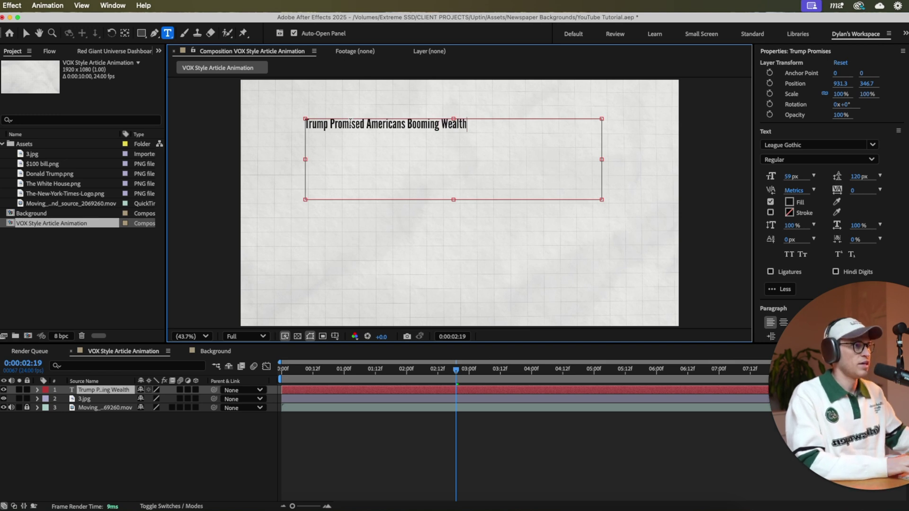
Change the headline text's font to DM Serif Display with the Regular style.
triple_click(379, 124)
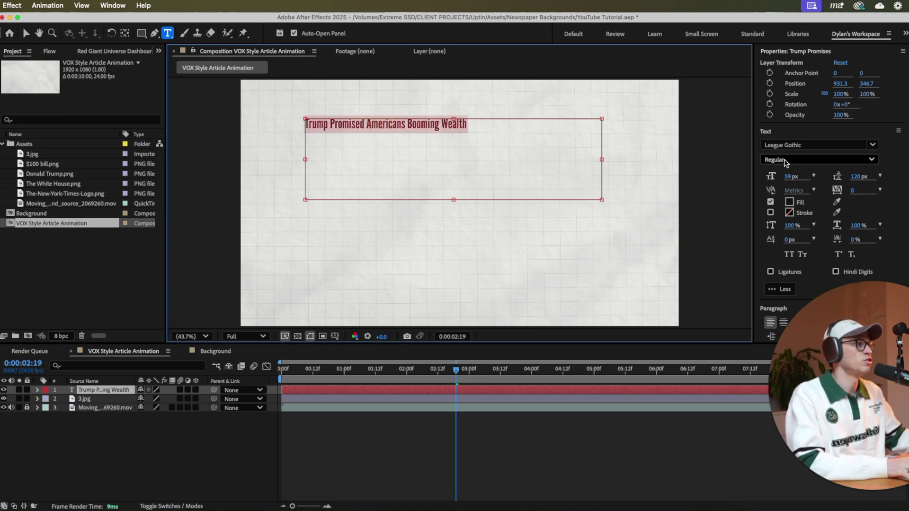
key("ctrl+space")
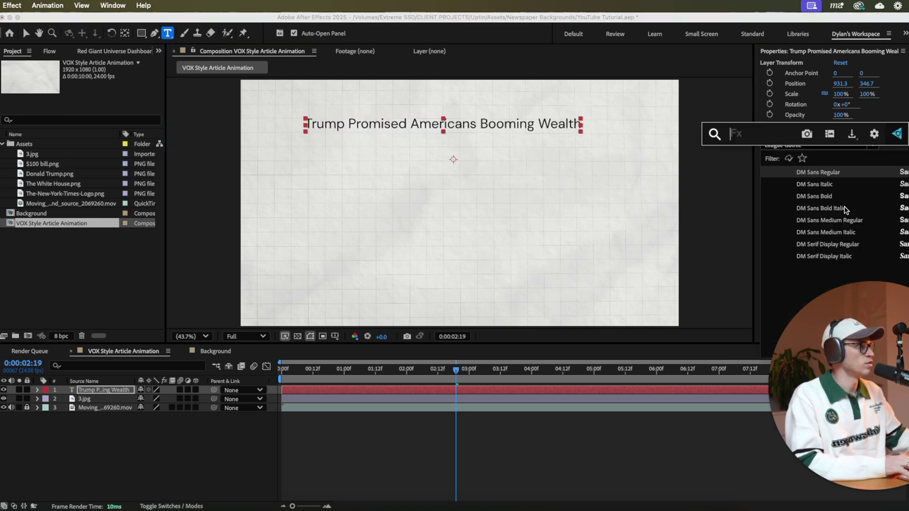
left_click(836, 245)
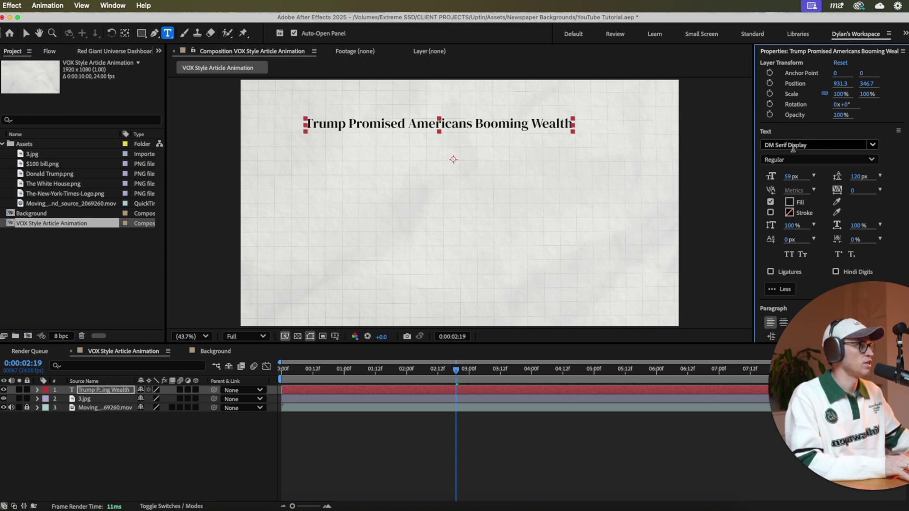
left_click(816, 162)
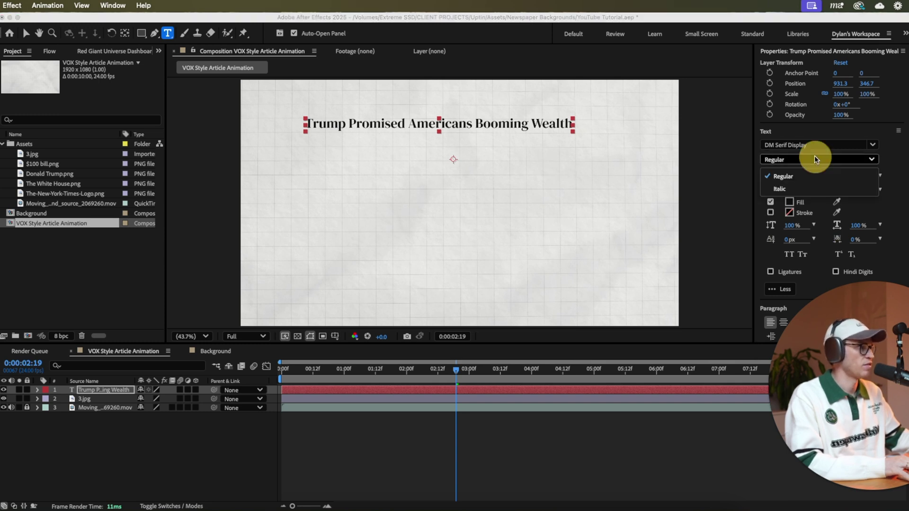
left_click(799, 181)
Enlarge the headline text to 112 px so it wraps onto two lines.
triple_click(521, 127)
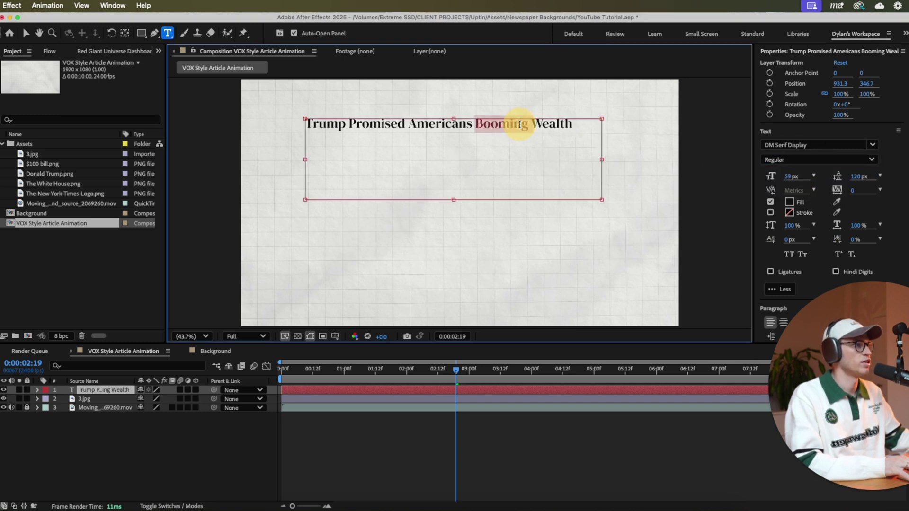
left_click_drag(774, 177, 819, 177)
left_click(26, 33)
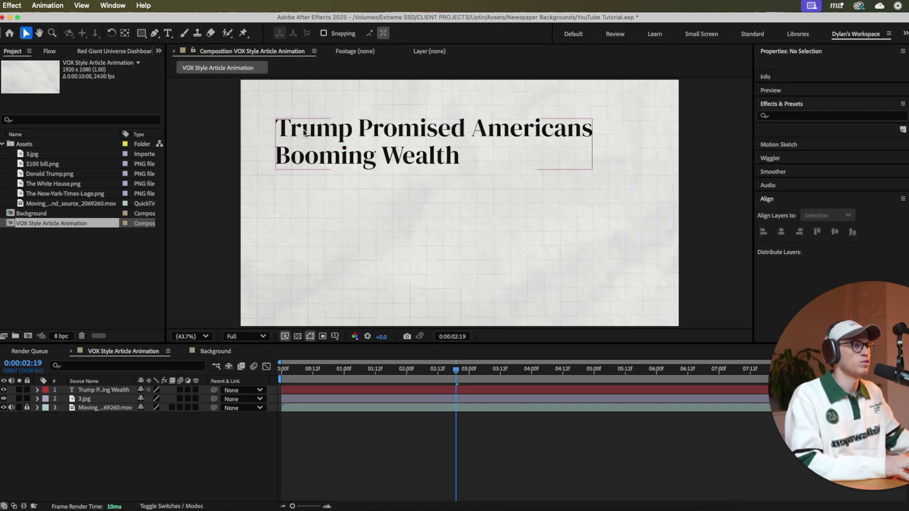
Center the headline layer's anchor point on its text and position the layer at about 945.5, 286.
left_click_drag(362, 155, 399, 151)
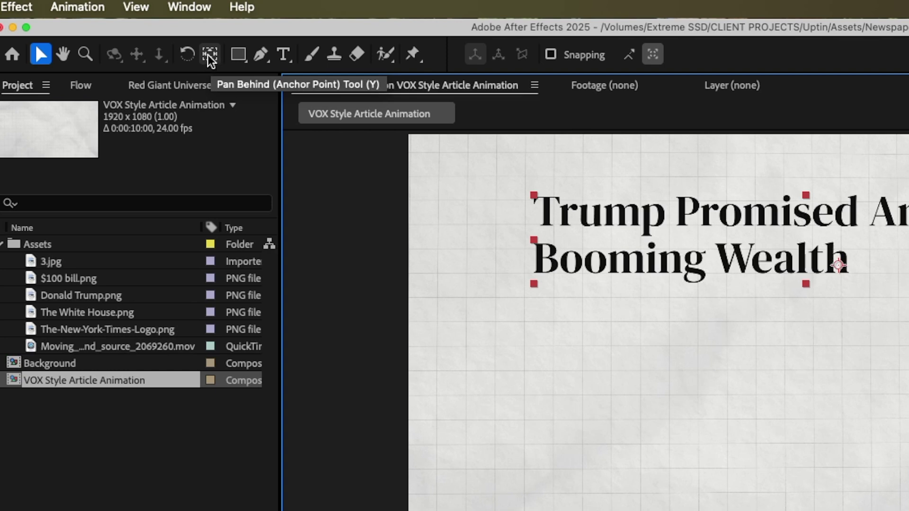
left_click(209, 55)
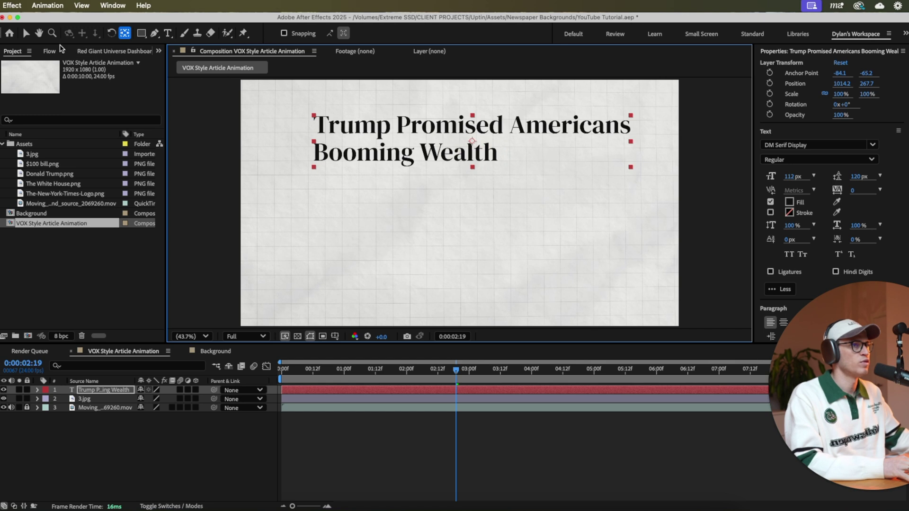
key("v")
mouse_move(479, 142)
left_mouse_down()
mouse_move(460, 140)
mouse_move(489, 144)
mouse_move(474, 139)
mouse_move(476, 154)
left_mouse_up()
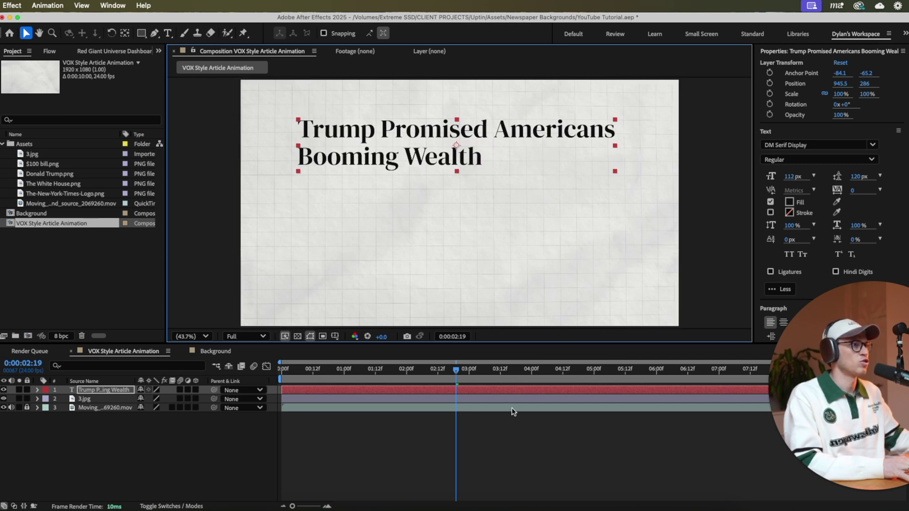
left_click(492, 445)
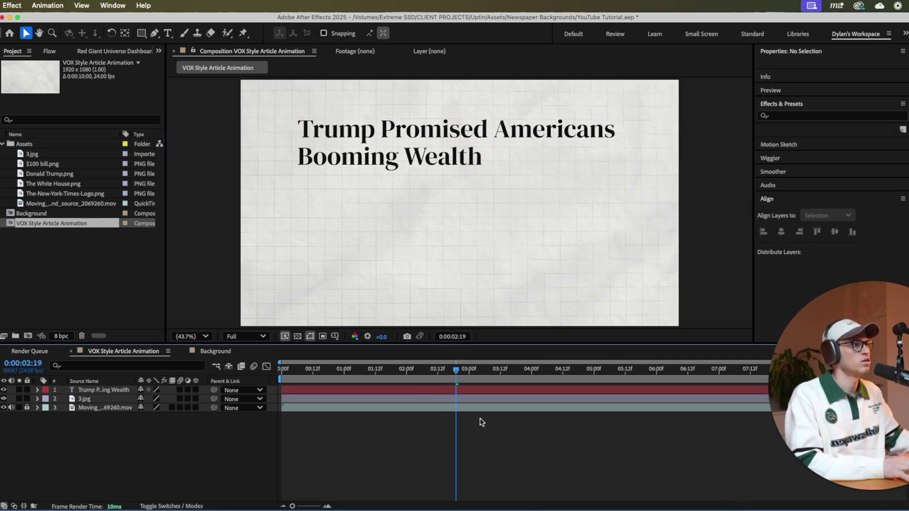
Duplicate the headline text layer and rename the original layer to "Title".
left_click(101, 392)
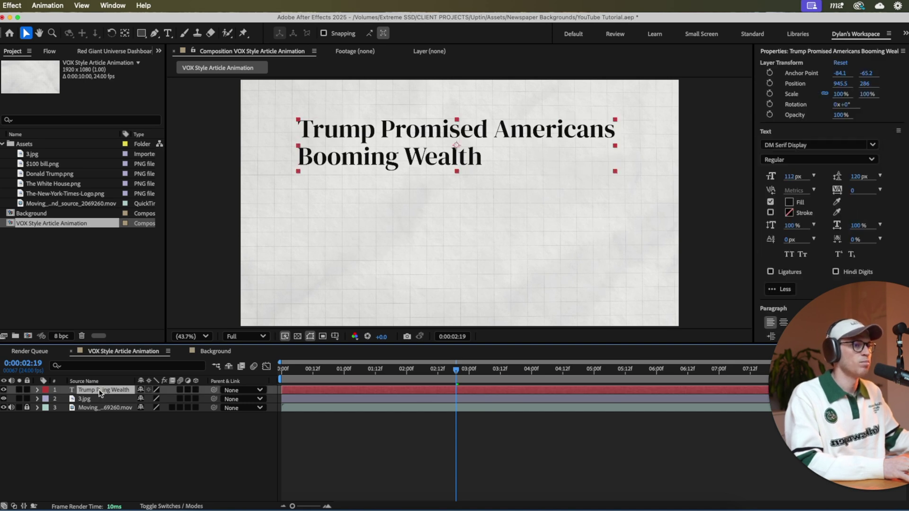
key("super+d")
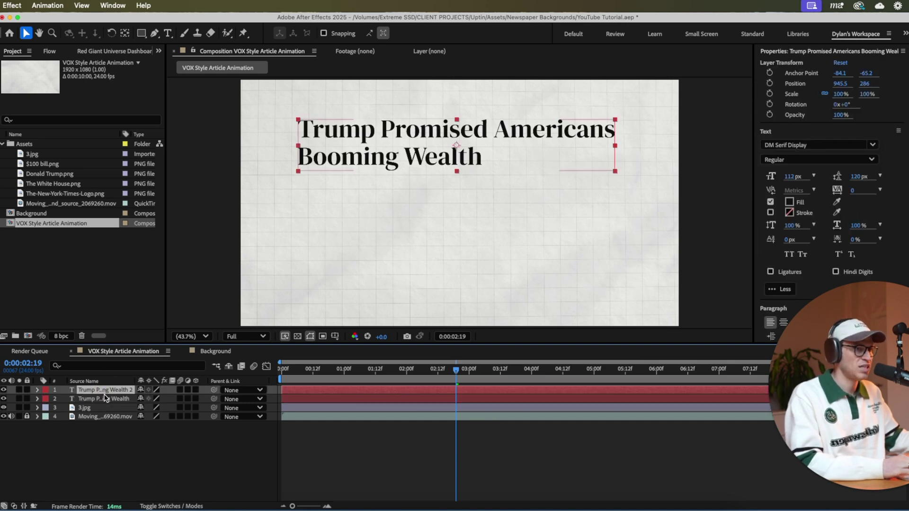
right_click(101, 398)
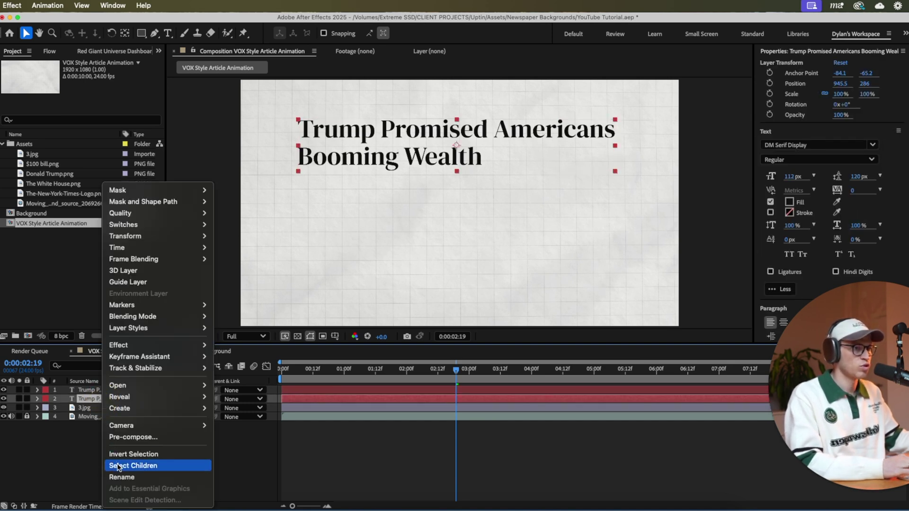
left_click(124, 475)
type("T")
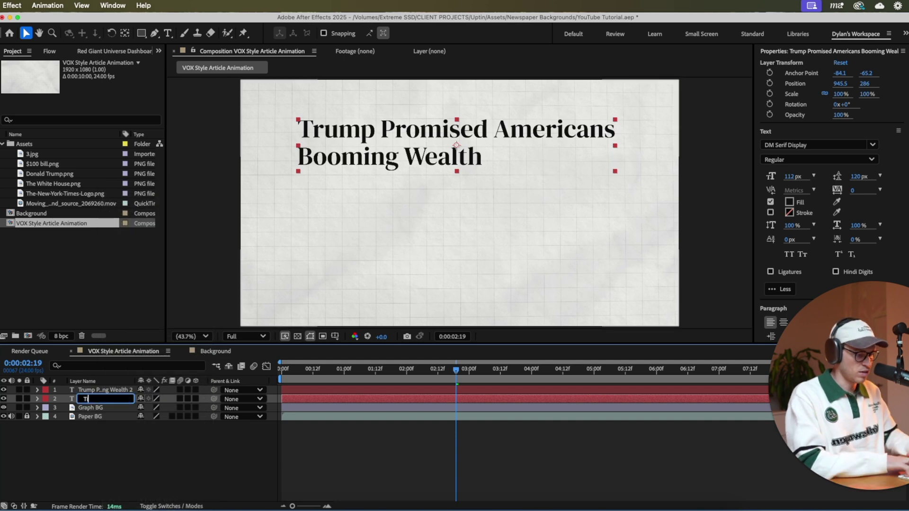
type("itle")
key("Return")
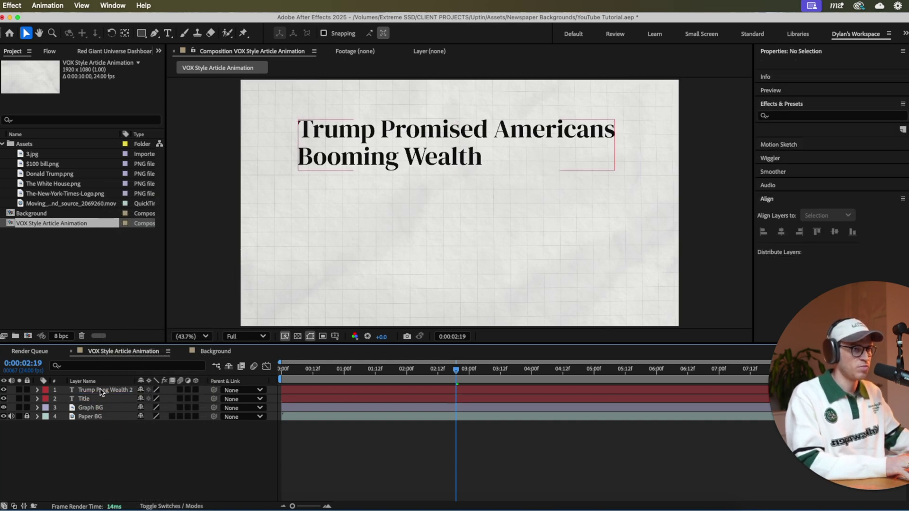
Rename the duplicated headline layer to "Body" and move it below the title to a Y position of 565.
left_click(95, 391)
right_click(94, 391)
left_click(147, 475)
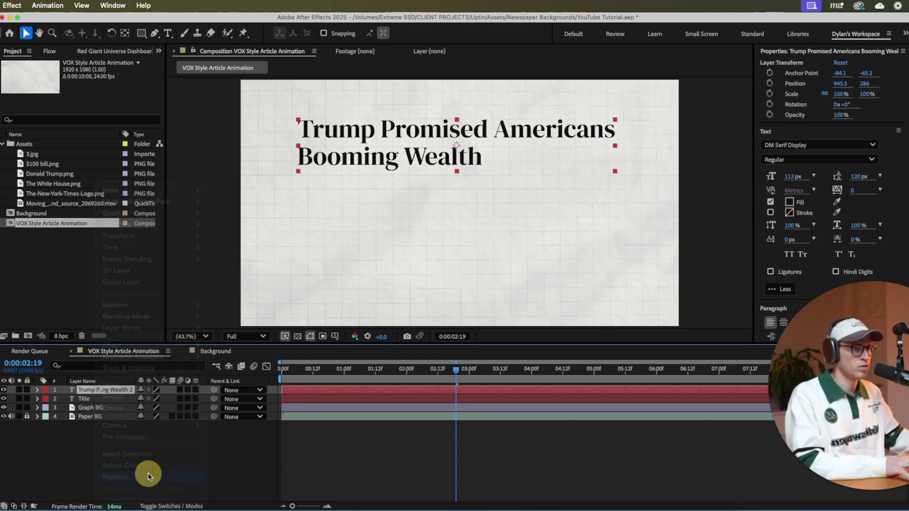
type("Body")
key("Return")
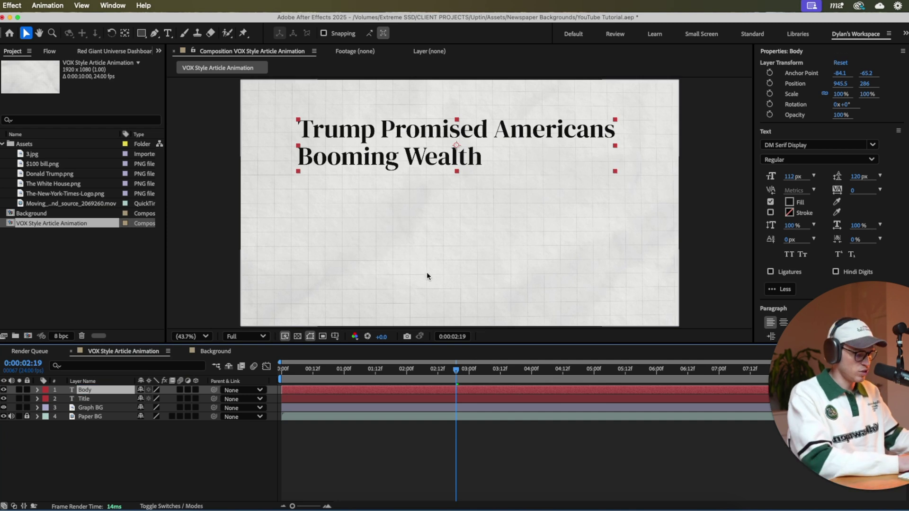
key("p")
left_click_drag(161, 399, 342, 326)
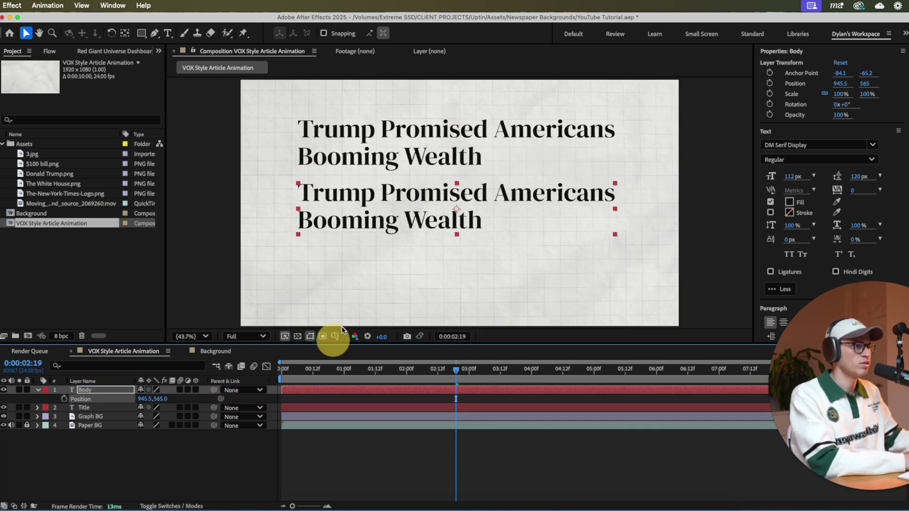
Replace the Body text with the article excerpt from "As a presidential candidate" to "a striking change" and set its font size to 33 px.
double_click(382, 232)
triple_click(381, 223)
left_click_drag(487, 219, 299, 193)
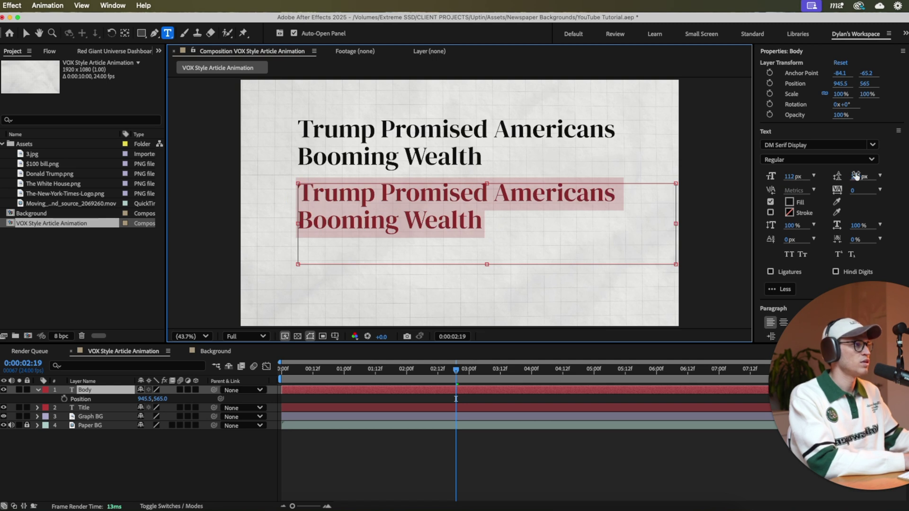
left_click_drag(787, 179, 753, 178)
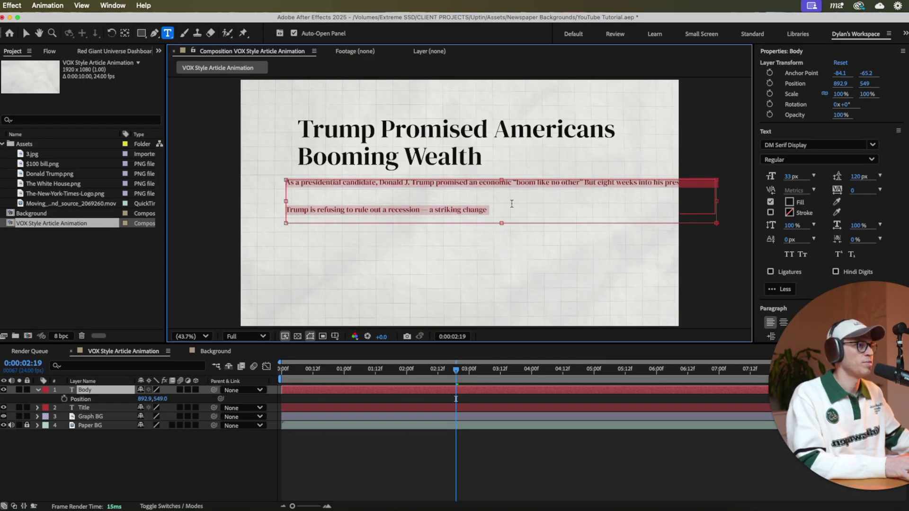
Set the Body text's leading to 46 px and narrow its text box to match the title's left and right edges.
left_click_drag(858, 178, 823, 185)
left_click_drag(716, 202, 654, 203)
left_click_drag(285, 202, 298, 202)
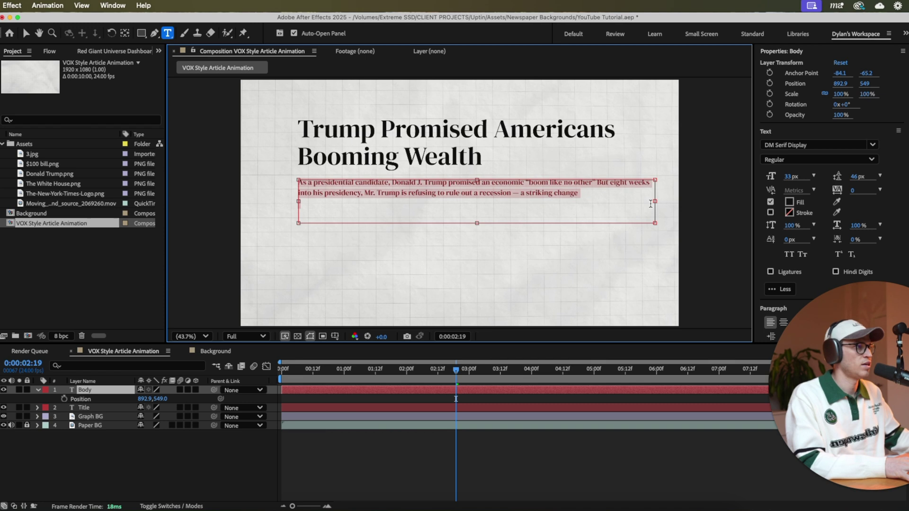
left_click_drag(658, 202, 620, 200)
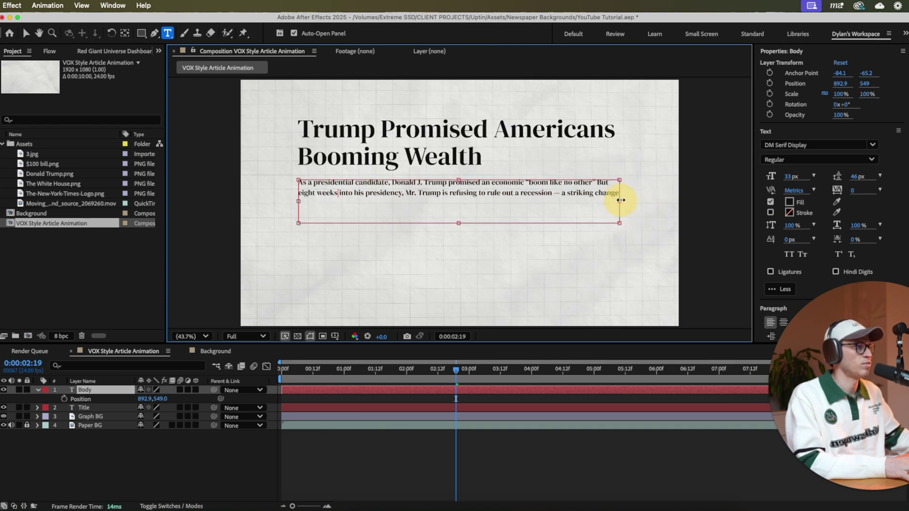
left_click(497, 446)
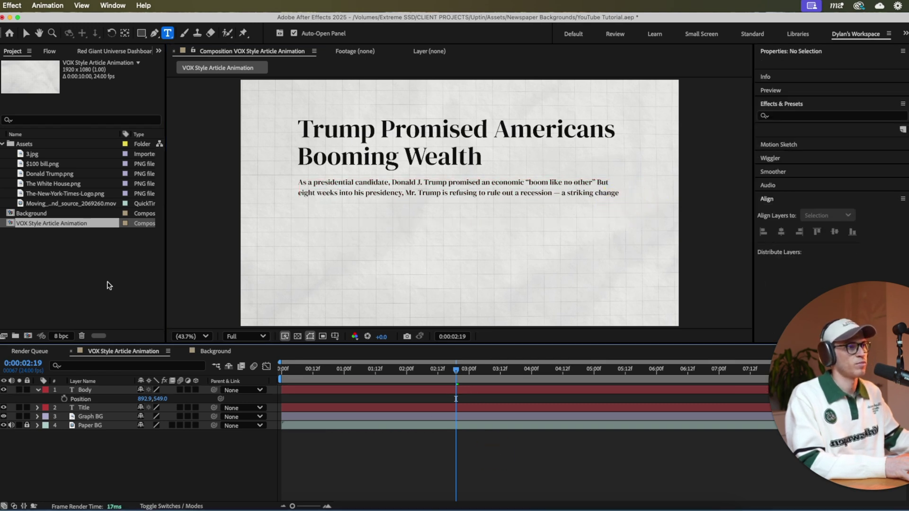
Add The-New-York-Times-Logo.png to the composition as a layer above the Body text.
key("v")
left_click(487, 456)
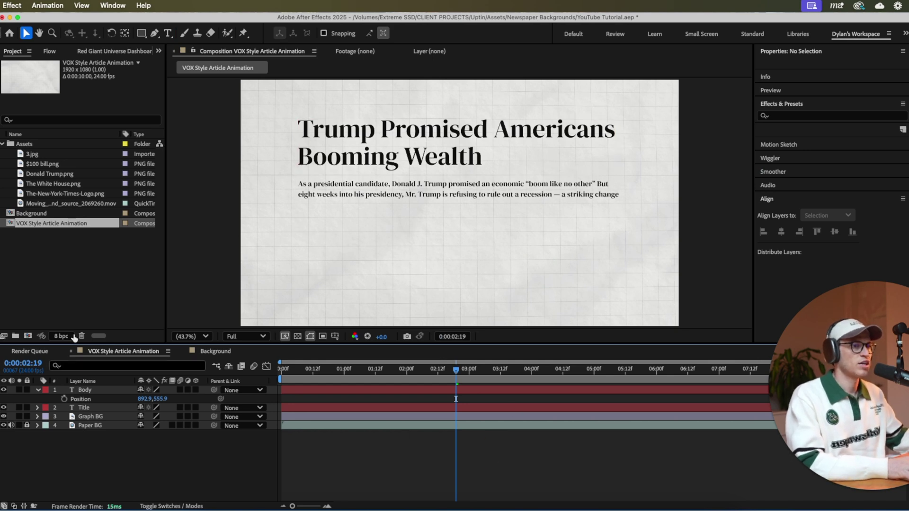
left_click(41, 194)
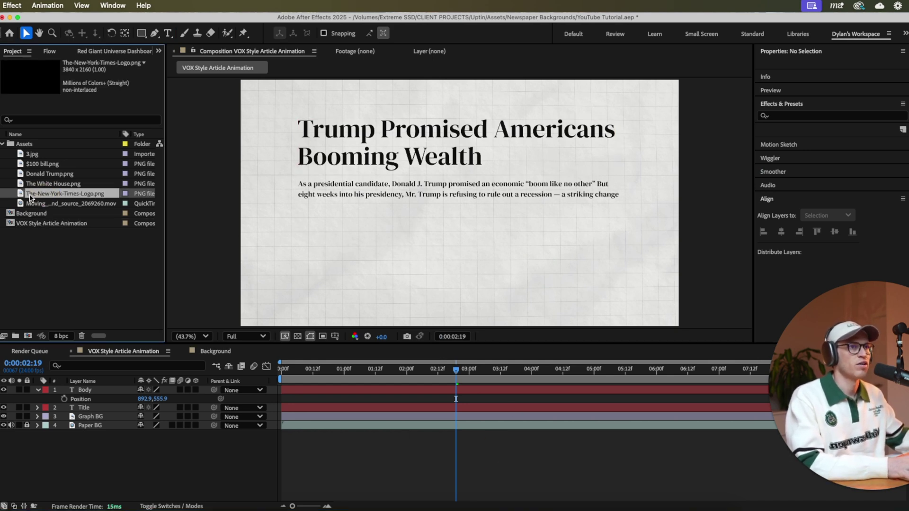
left_click_drag(22, 195, 307, 385)
left_click(39, 399)
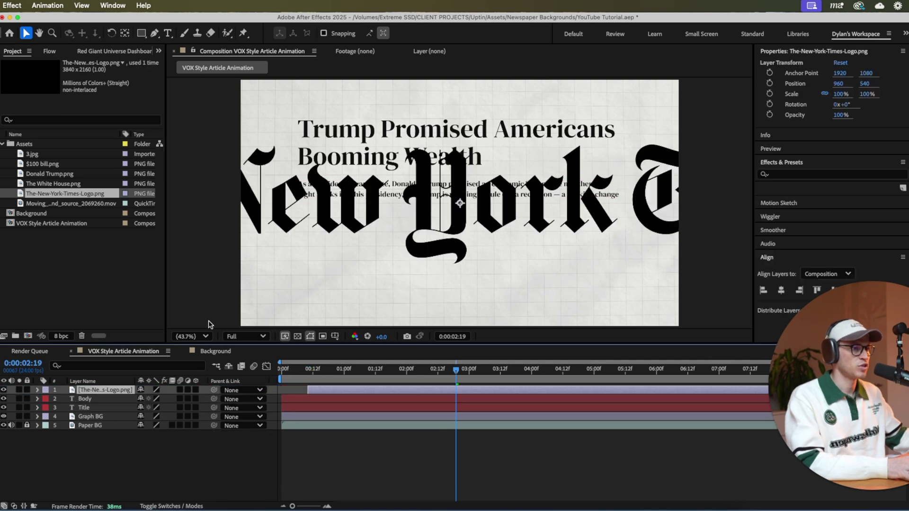
Scale the New York Times logo to 9%, place it below the body text's left edge, and start its layer at the composition's beginning.
key("s")
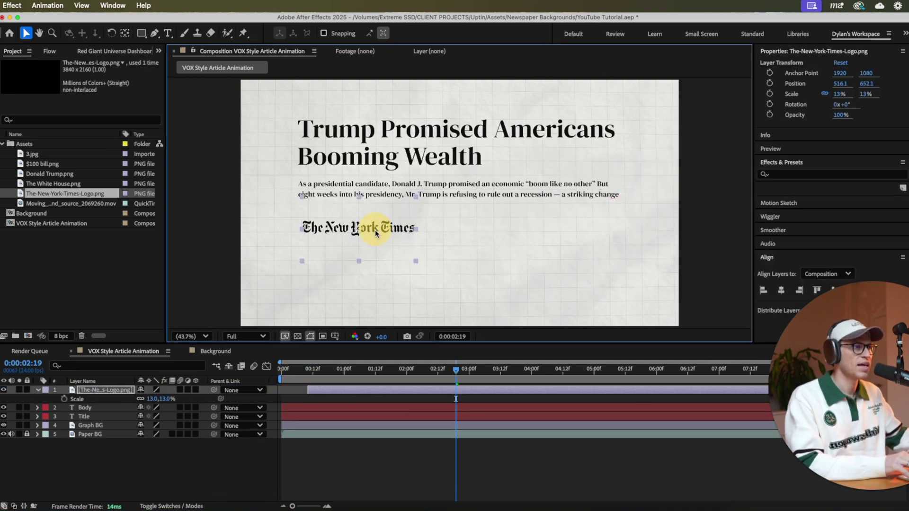
left_click_drag(151, 399, 152, 399)
left_click_drag(377, 230, 360, 233)
left_click(345, 457)
left_click(307, 390)
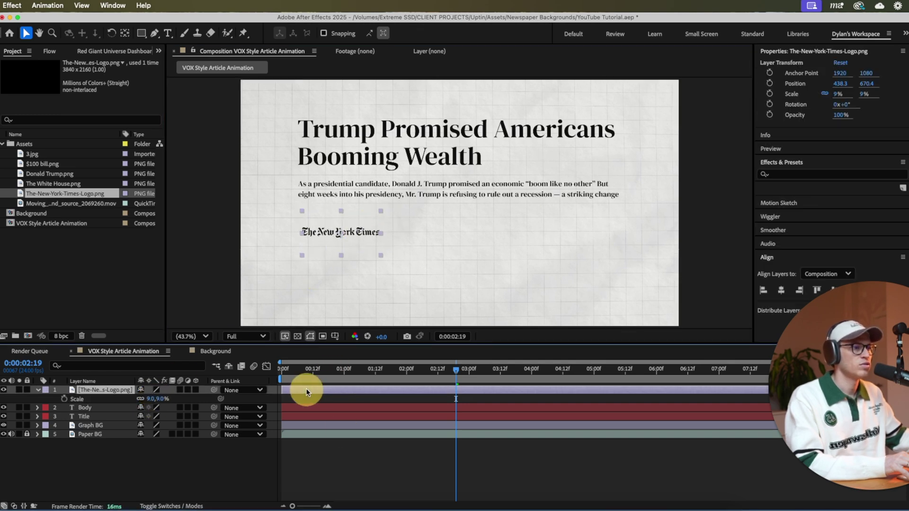
Add The White House.png as the top layer, place it in the frame's lower right, and scale it to 103%.
left_click_drag(30, 183, 287, 387)
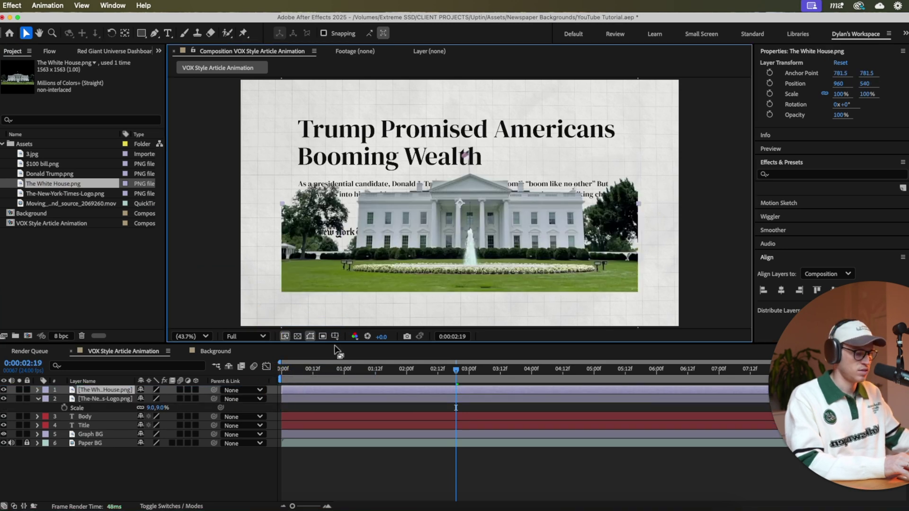
key("s")
left_click_drag(152, 399, 141, 400)
left_click_drag(416, 257, 557, 296)
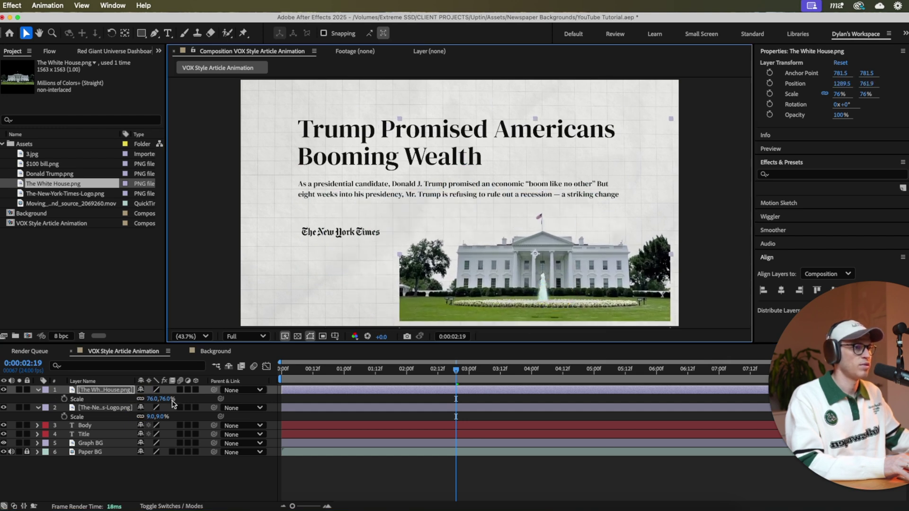
left_click_drag(152, 401, 163, 400)
Nudge the New York Times logo up toward the body text and set the White House image's position to 1303.2, 742.5.
mouse_move(335, 232)
left_mouse_down()
mouse_move(313, 230)
mouse_move(342, 219)
mouse_move(334, 223)
left_mouse_up()
left_click(91, 391)
key("p")
left_click_drag(161, 398, 180, 402)
key("super+shift+a")
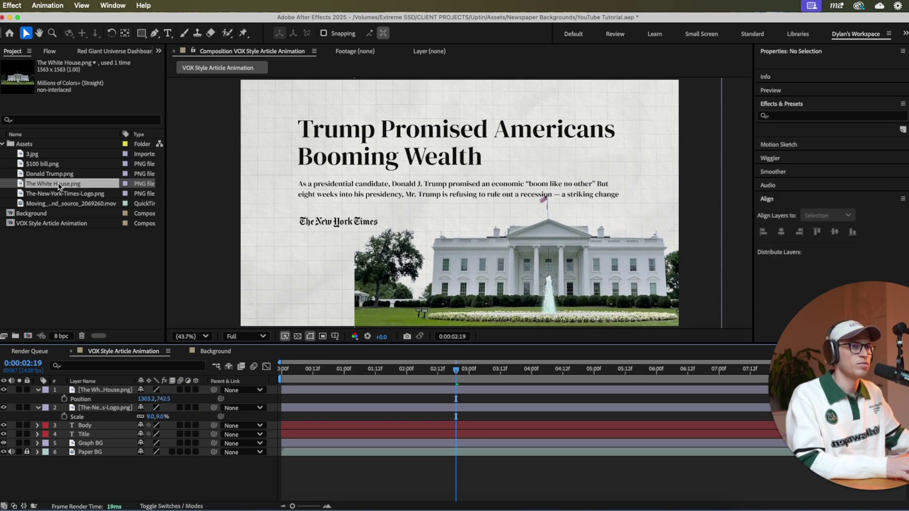
Add Donald Trump.png as the top layer, scale it to 48%, and place it in front of the White House's left side.
left_click_drag(56, 174, 286, 391)
key("s")
left_click_drag(150, 398, 127, 405)
left_click_drag(467, 238, 472, 299)
left_click_drag(156, 399, 161, 403)
left_click_drag(487, 301, 468, 292)
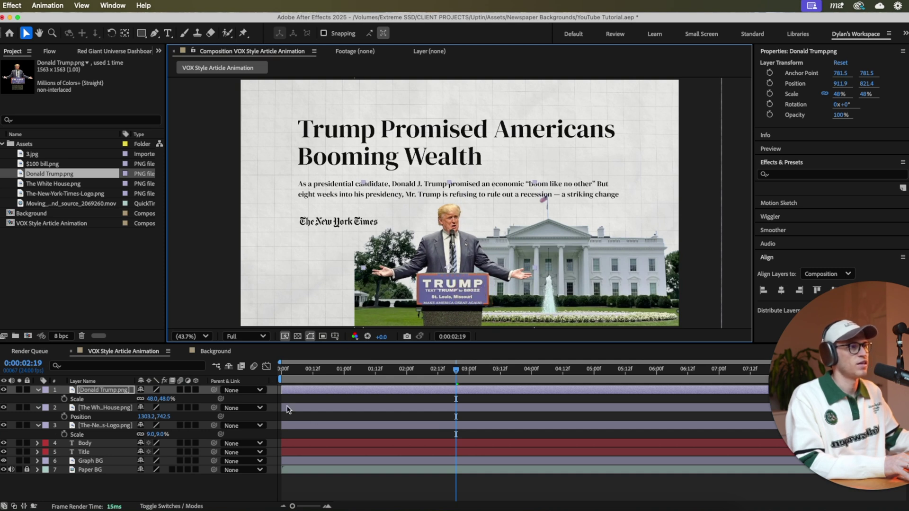
Collapse the open properties of the three image layers and move the playhead to 0:00:03:01.
left_click(39, 391)
left_click(38, 390)
left_click(38, 399)
left_click(293, 376)
left_click_drag(293, 377, 471, 373)
left_click(29, 164)
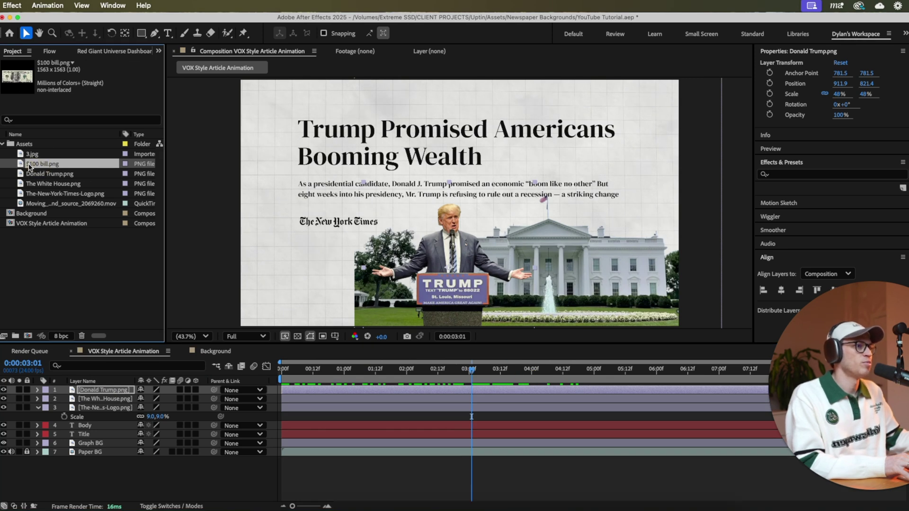
left_click(444, 461)
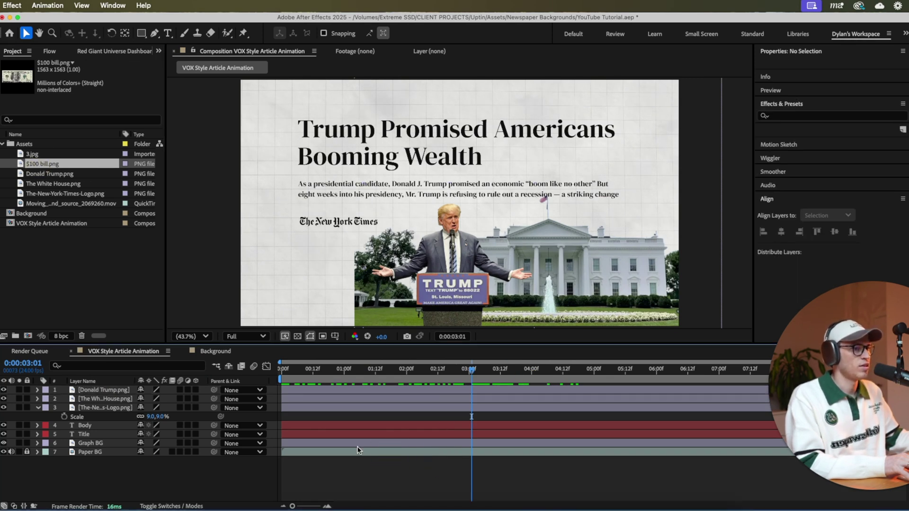
left_click(38, 407)
Rename the New York Times logo layer to "NYT Logo" and the White House image layer to "White House".
left_click(98, 407)
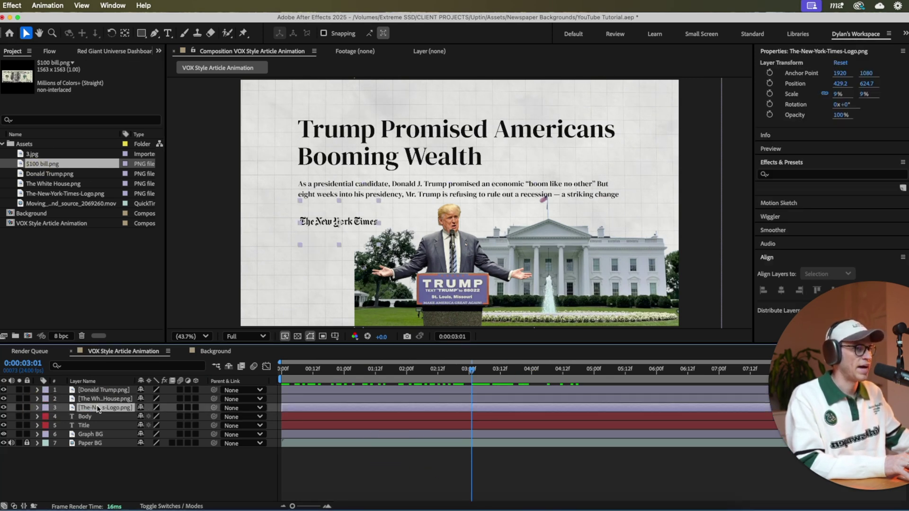
right_click(96, 406)
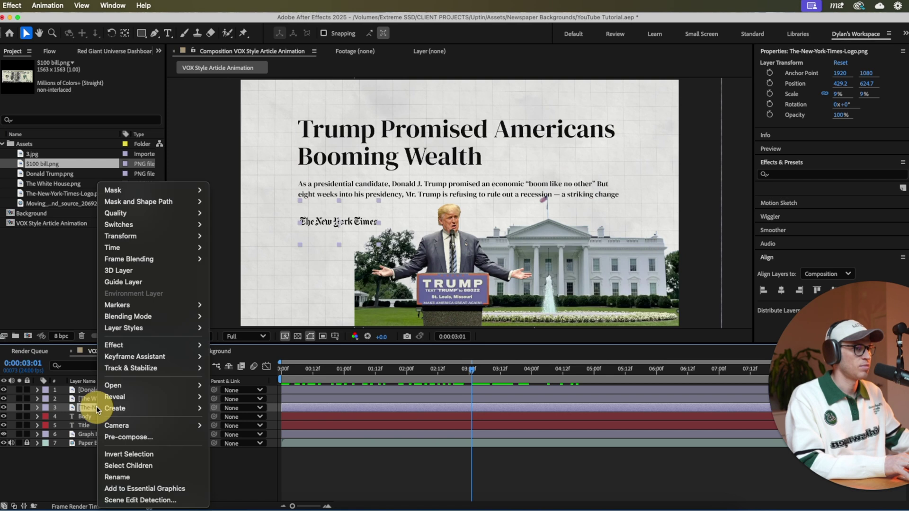
left_click(140, 478)
type("NYT Logo")
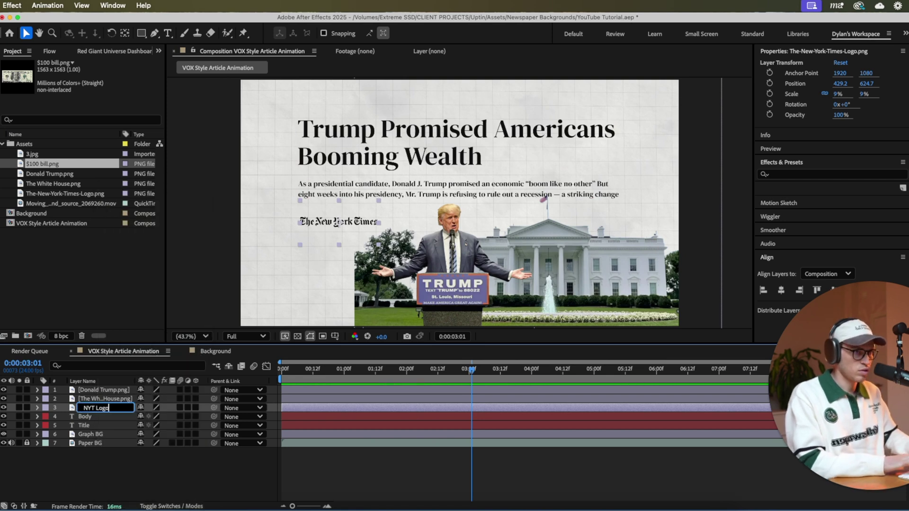
right_click(106, 398)
left_click(125, 465)
type("White House")
Rename the Donald Trump image layer to "Trump".
left_click(100, 389)
right_click(99, 389)
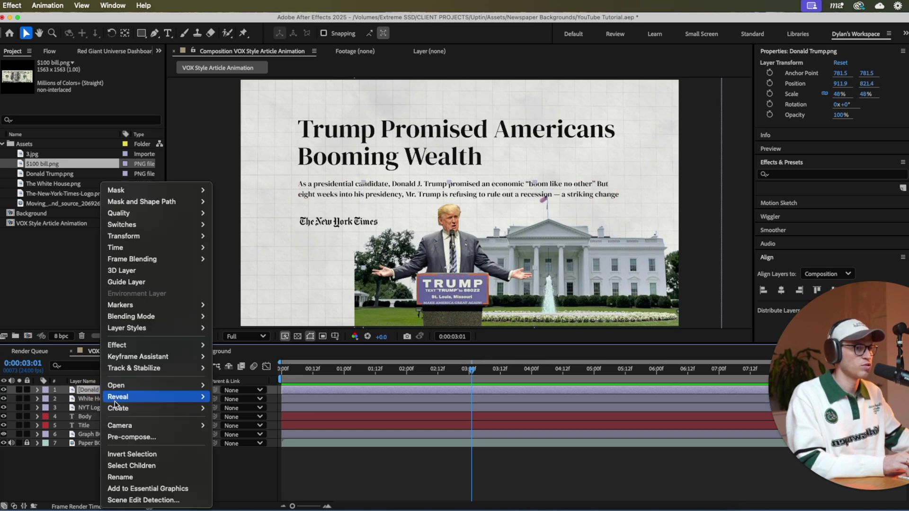
left_click(137, 477)
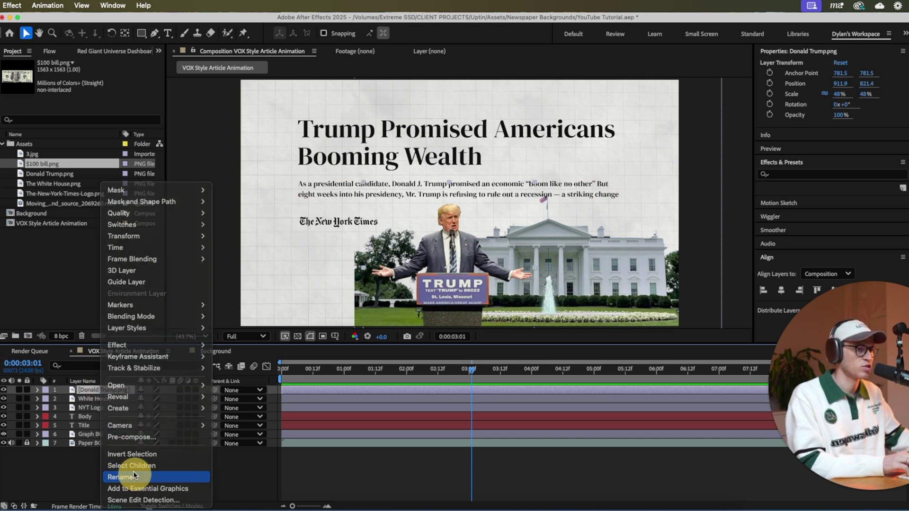
type("Trump")
key("Return")
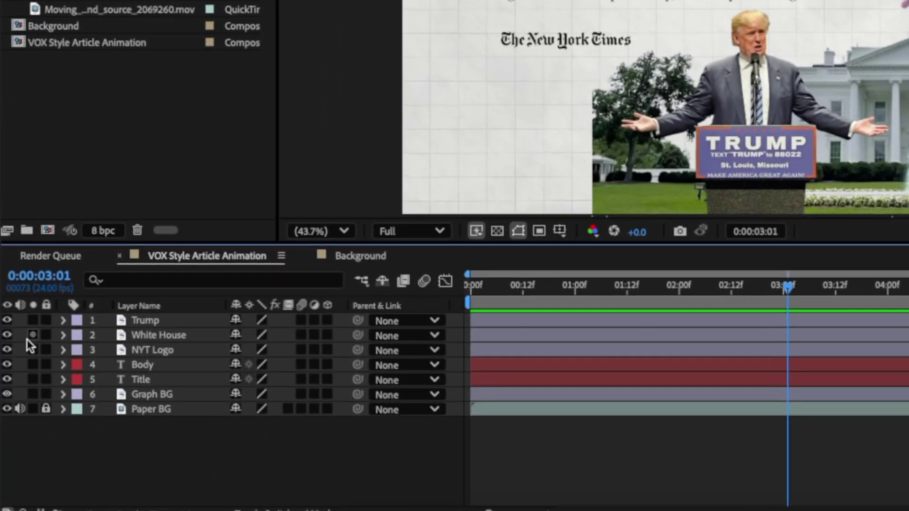
Set the label color of the Trump and White House layers to yellow.
left_click(160, 335, "shift")
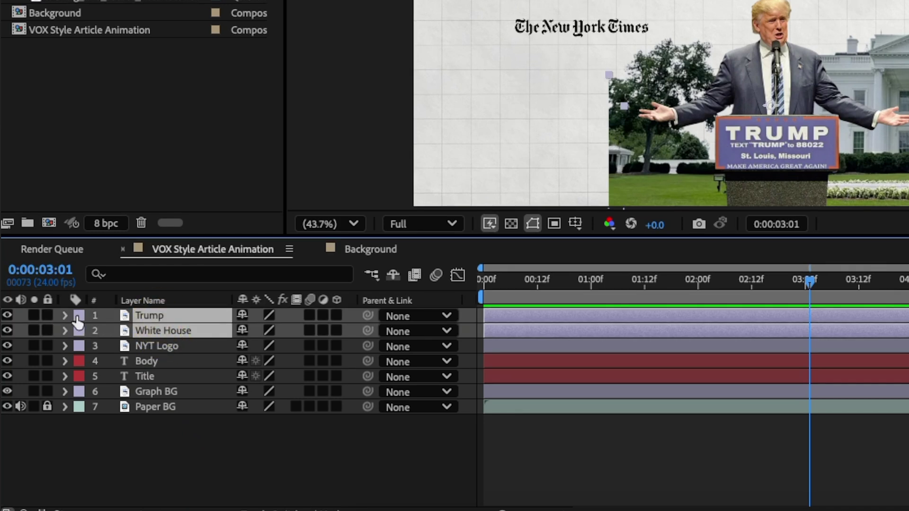
left_click(78, 322)
left_click(133, 199)
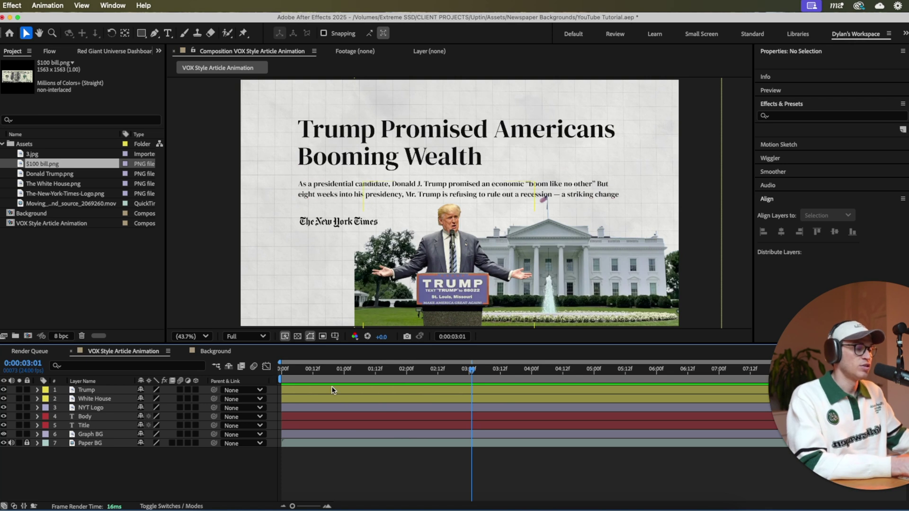
Duplicate the Trump layer, move the duplicate beneath the original, and offset its position to 923.9, 826.4.
left_click(98, 392)
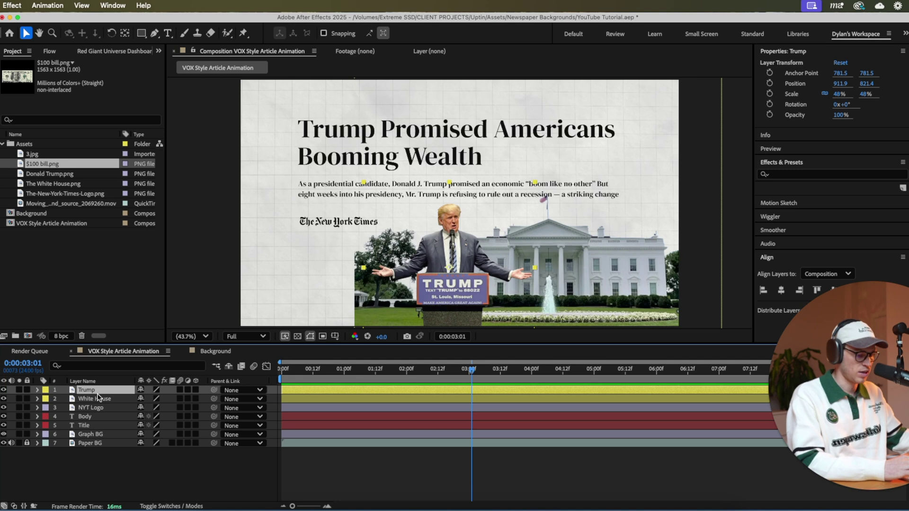
key("ctrl+d")
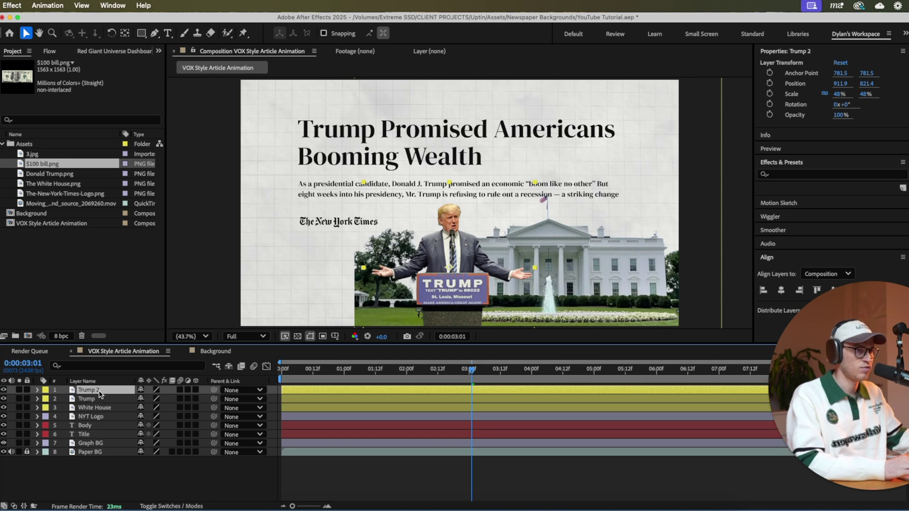
key("End")
left_click(68, 391)
left_click_drag(83, 392, 89, 401)
key("p")
left_click_drag(144, 409, 164, 406)
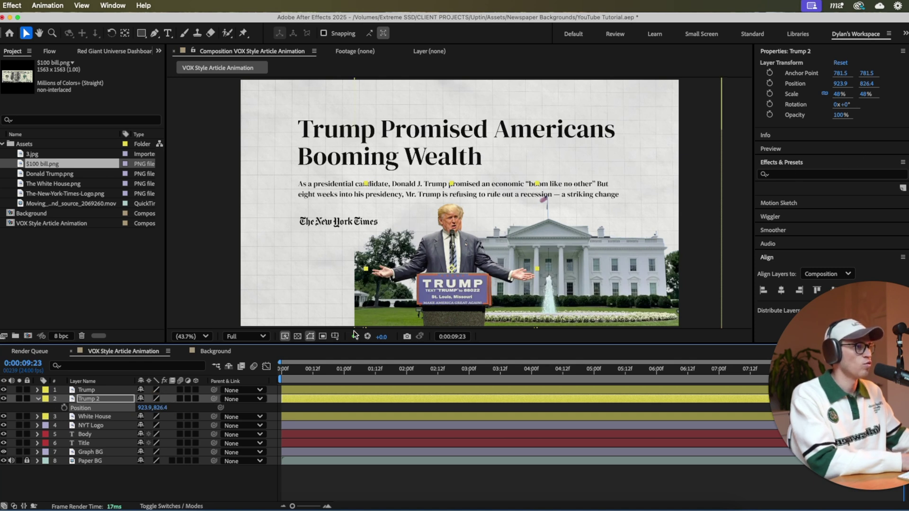
Apply the Fill effect to the Trump 2 layer and set its X position to 917.9.
left_click(788, 174)
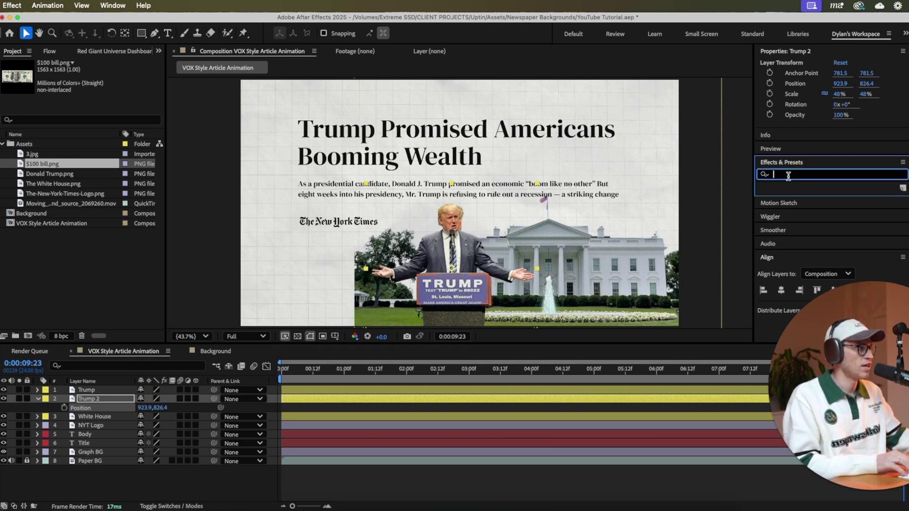
left_click(94, 398)
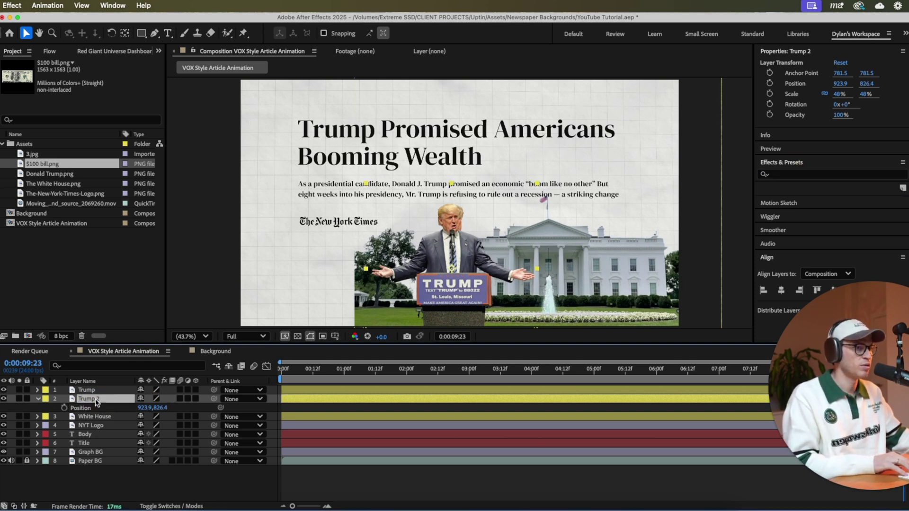
key("ctrl+space")
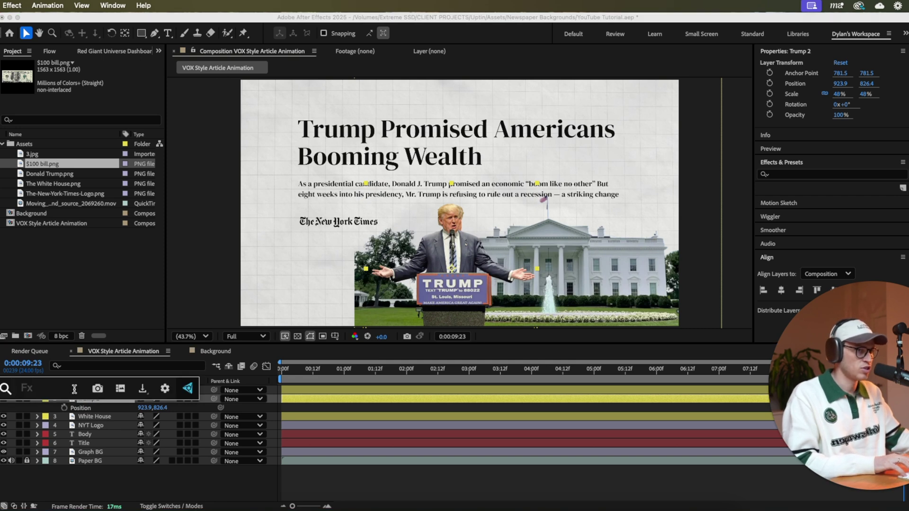
type("Fill")
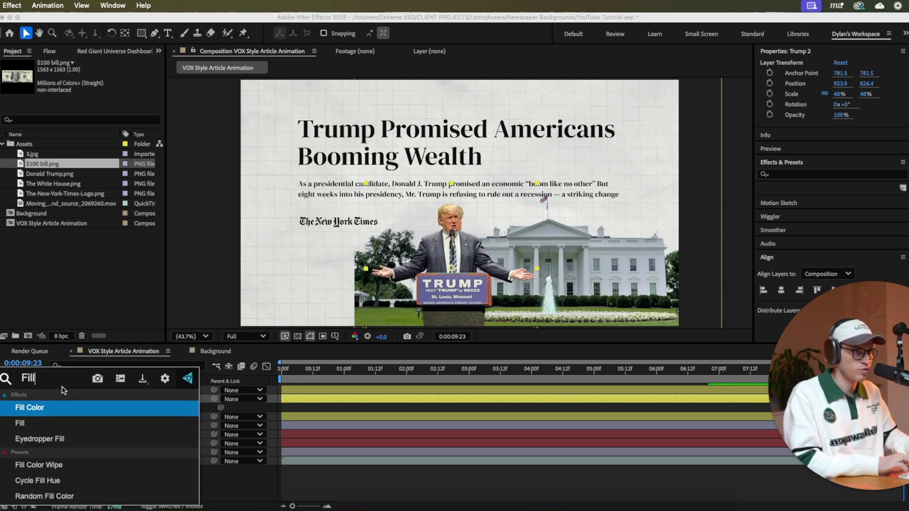
left_click(41, 428)
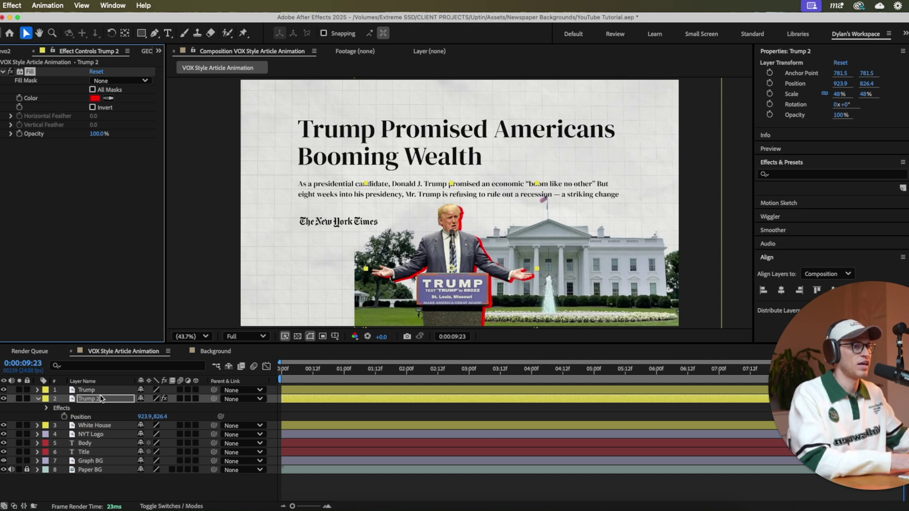
left_click_drag(143, 420, 137, 417)
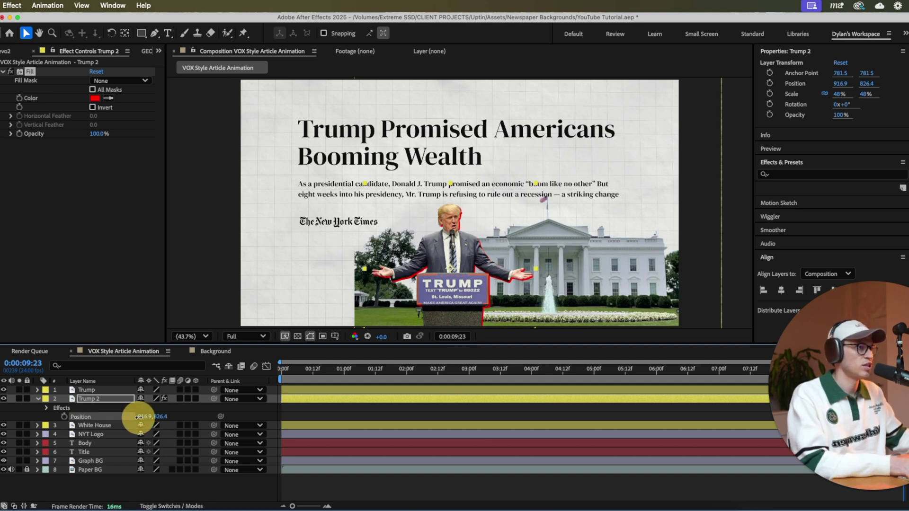
Set the Trump 2 layer's Fill color to yellow FFD900 and collapse the layer's properties.
left_click(95, 98)
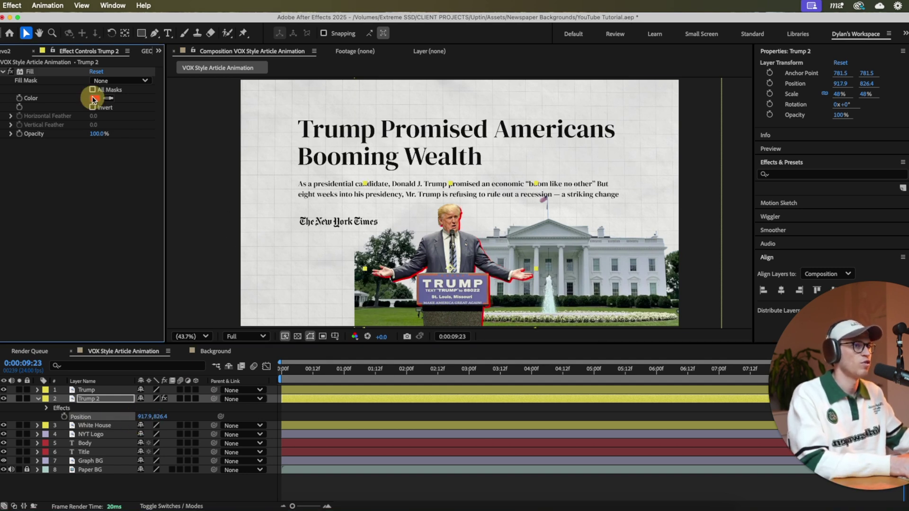
left_click_drag(524, 186, 271, 174)
left_click_drag(235, 291, 233, 303)
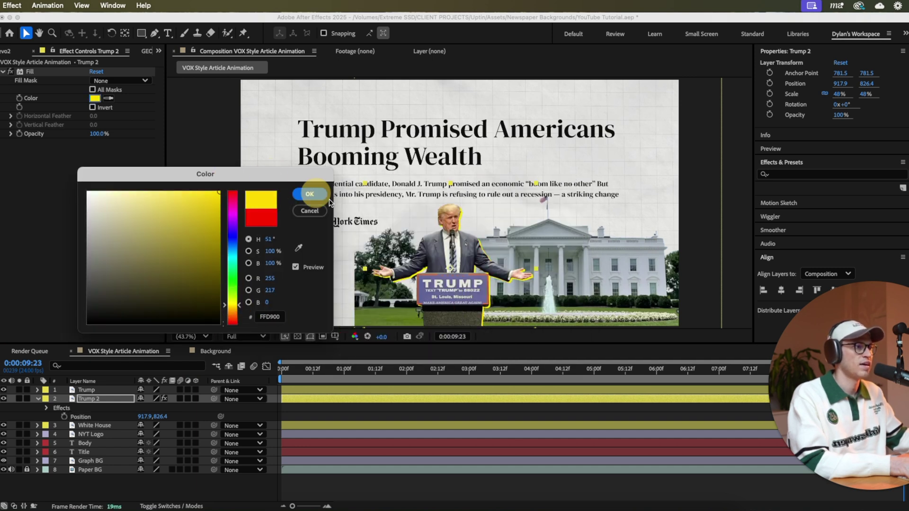
key("Return")
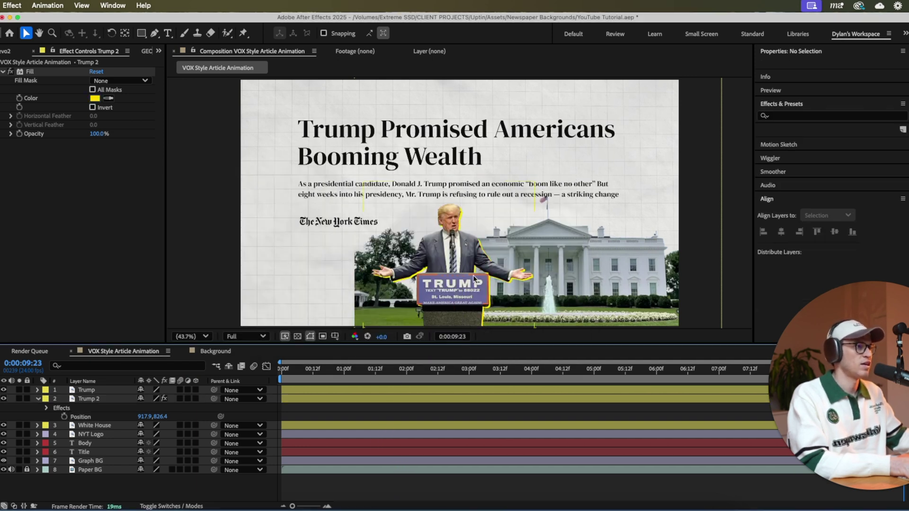
left_click(38, 400)
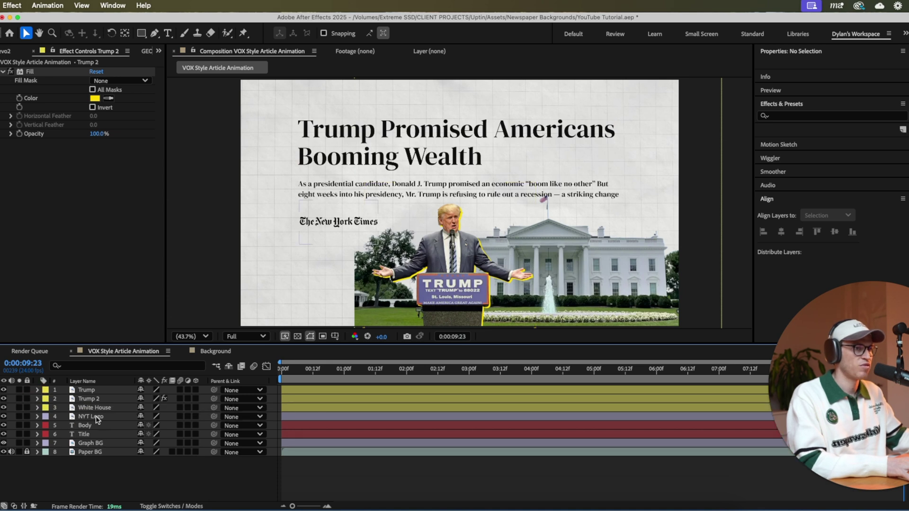
Duplicate the White House layer and move the duplicate beneath the original.
left_click(106, 408)
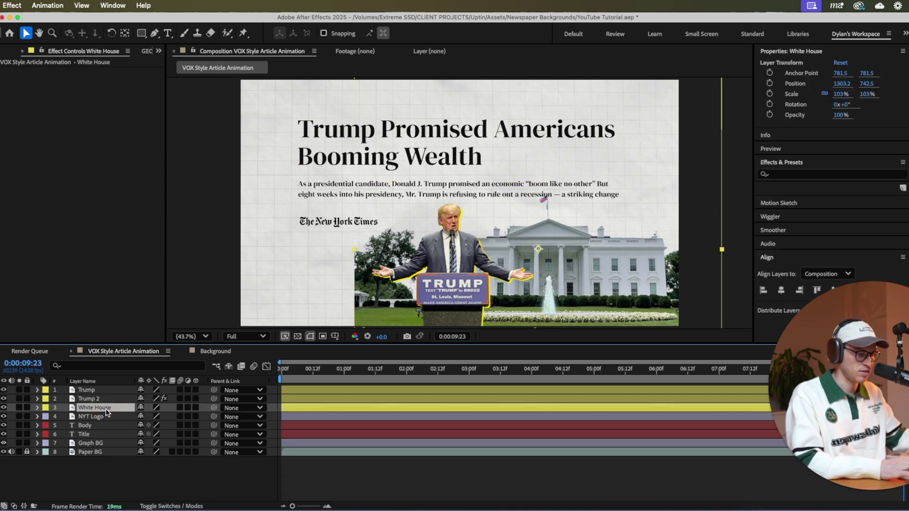
key("super+d")
left_click_drag(85, 406, 86, 417)
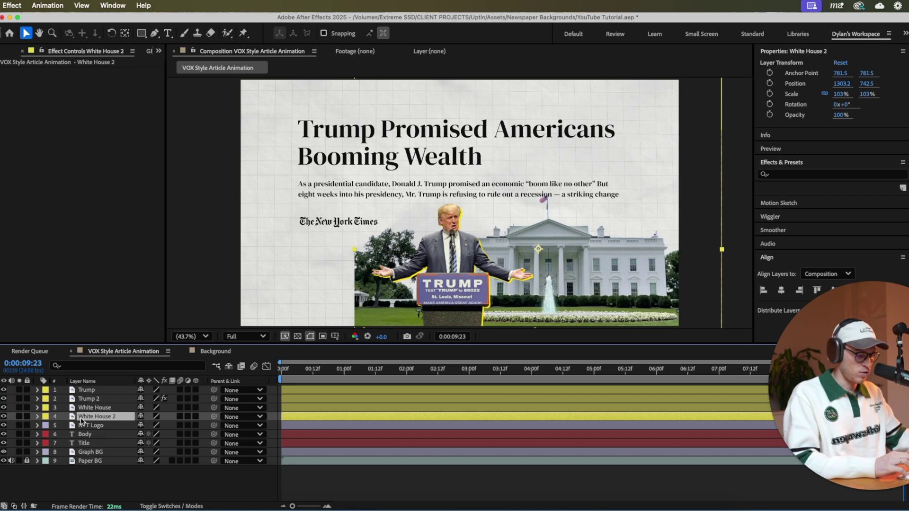
Apply the Fill effect to the White House 2 layer and offset its position to 1313.2, 738.5.
key("ctrl+space")
type("Fill")
left_click(79, 421)
key("p")
left_click_drag(148, 427, 148, 428)
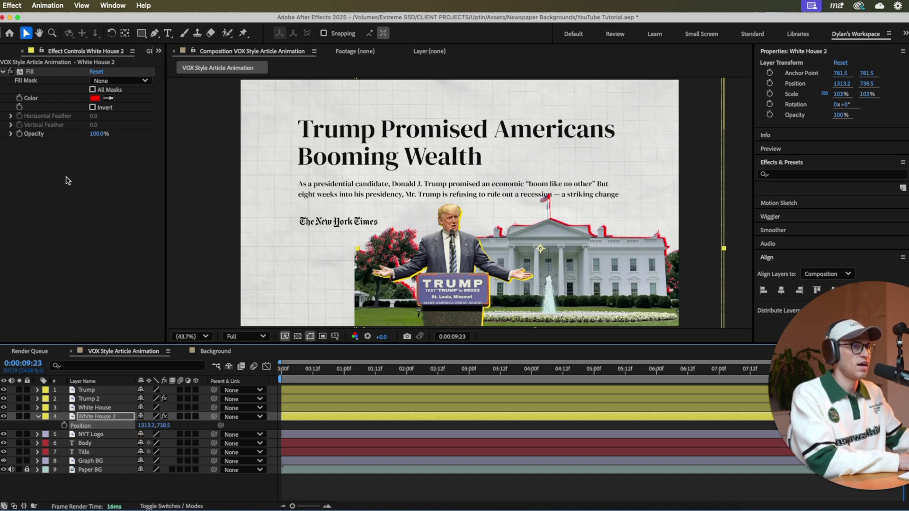
Change the White House 2 layer's Fill color to the same yellow as the Trump 2 outline and return to the timeline start.
left_click(95, 98)
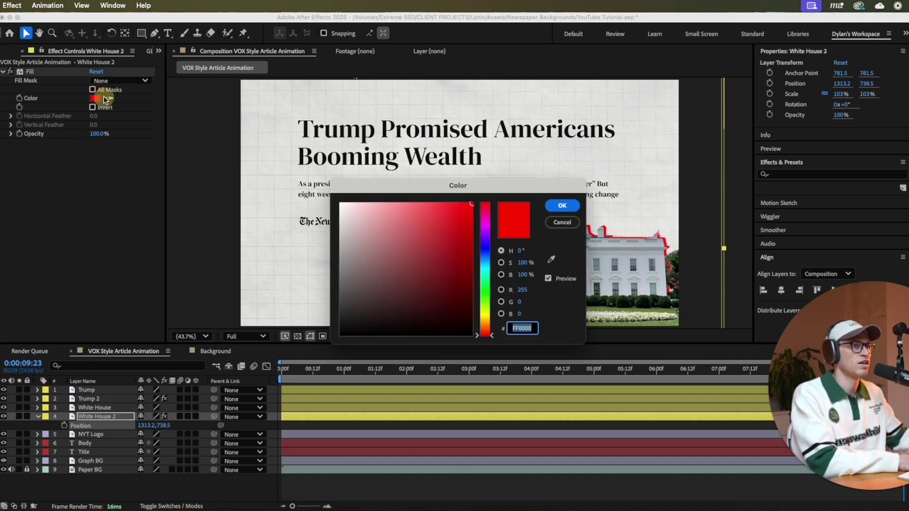
left_click(566, 223)
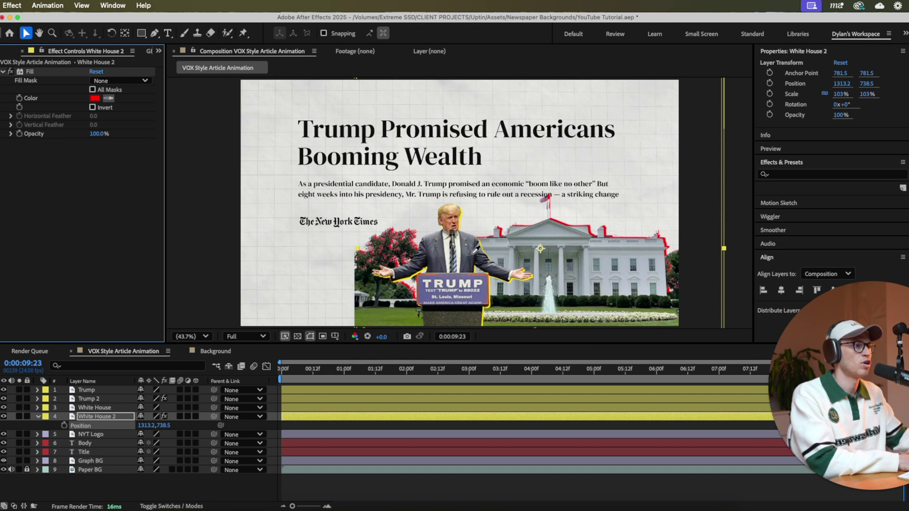
left_click(490, 286)
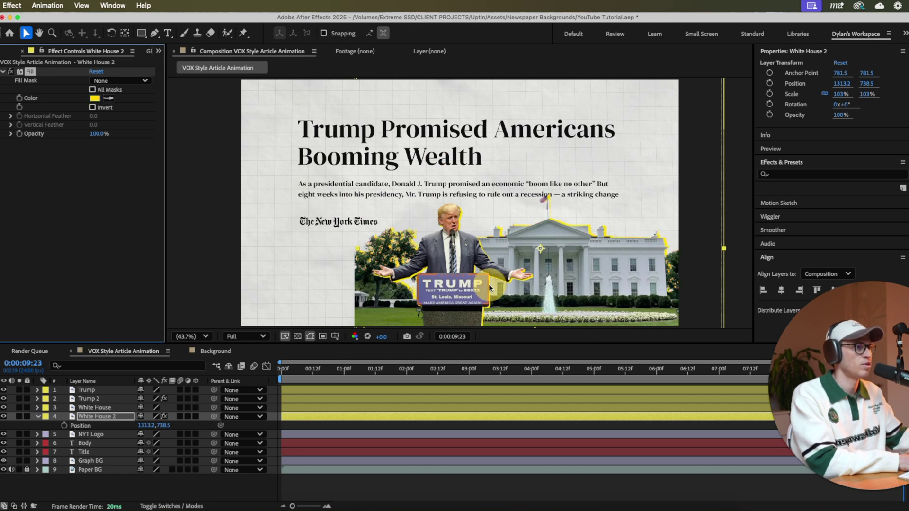
left_click(470, 478)
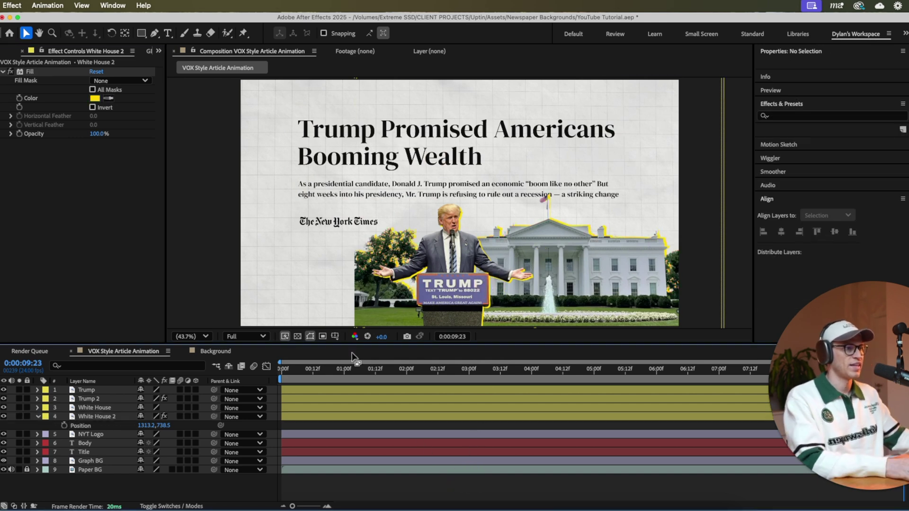
left_click_drag(339, 372, 310, 368)
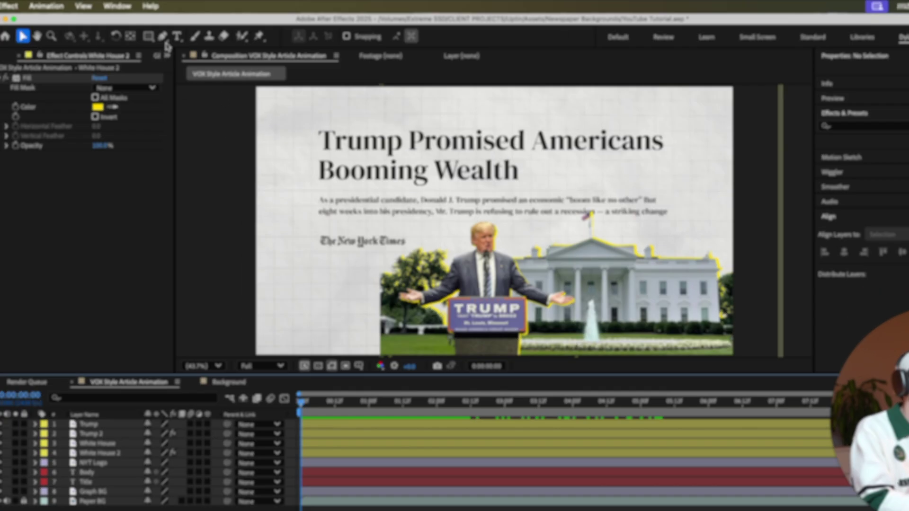
Draw a horizontal line from the New York Times logo to the Trump cutout and set its stroke width to 4 px.
left_click(159, 36)
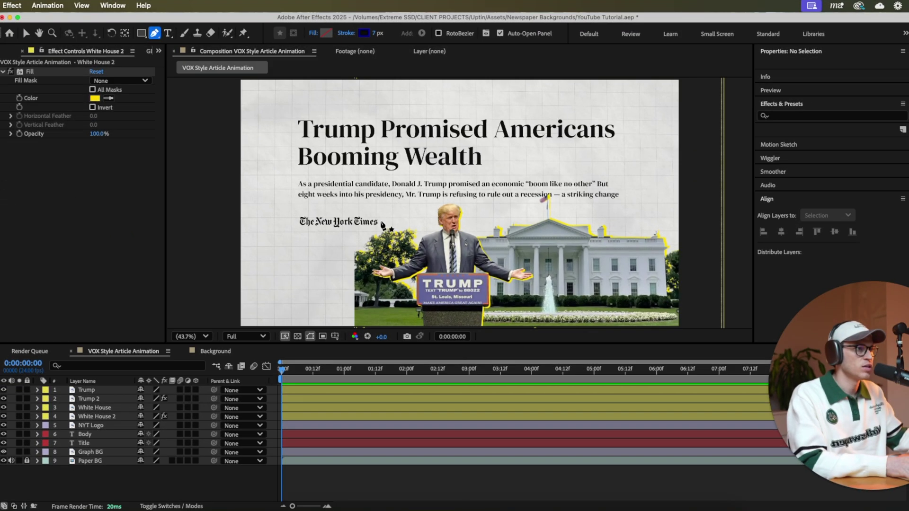
left_click(381, 221)
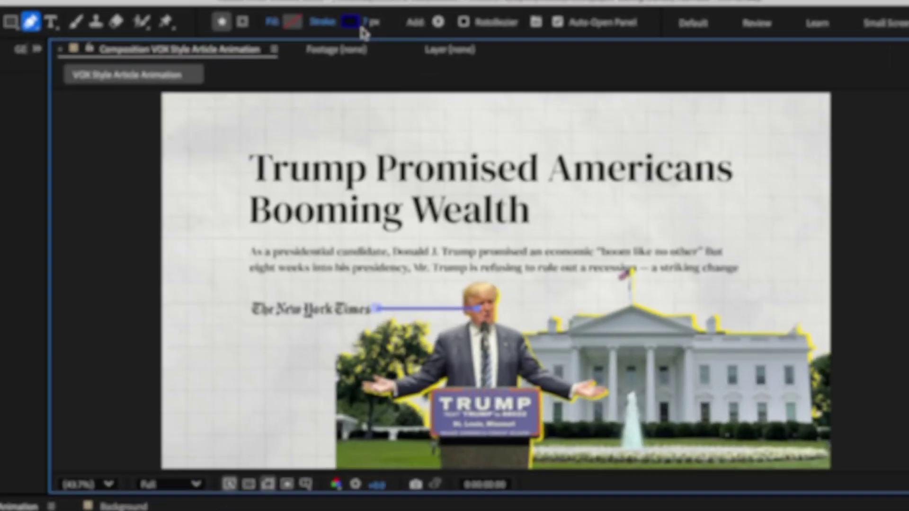
left_click(375, 33)
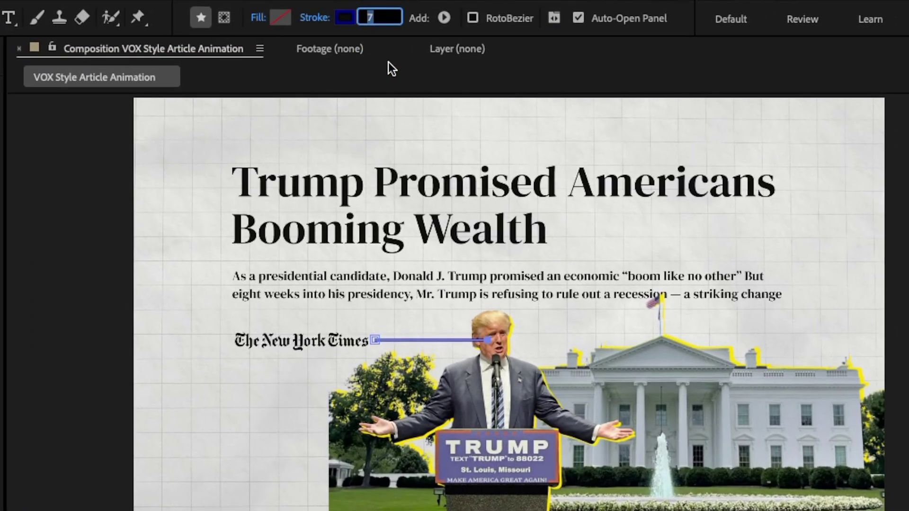
type("4")
key("Return")
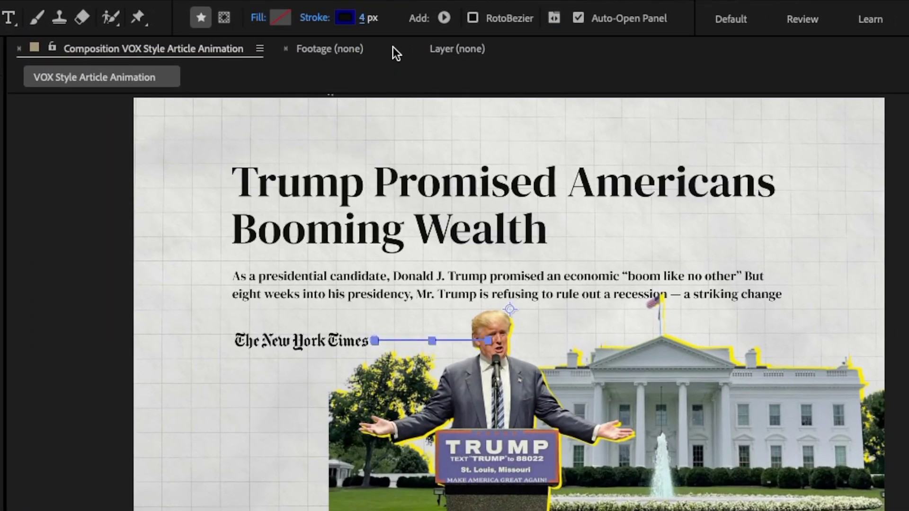
Set the line's stroke color to black 000000 and move its shape layer beneath the White House 2 layer.
left_click(337, 23)
mouse_move(530, 422)
left_mouse_down()
mouse_move(393, 426)
mouse_move(530, 509)
left_mouse_up()
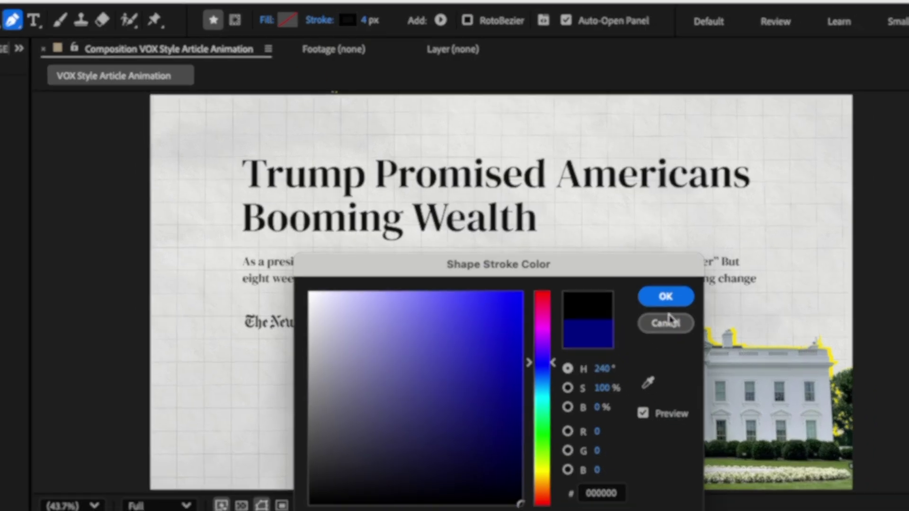
left_click(665, 296)
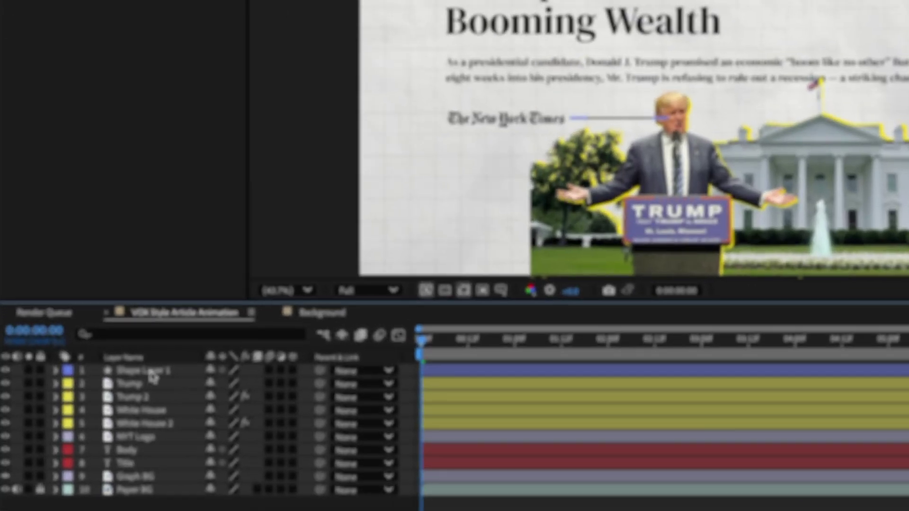
left_click_drag(95, 389, 101, 421)
left_click_drag(175, 419, 183, 431)
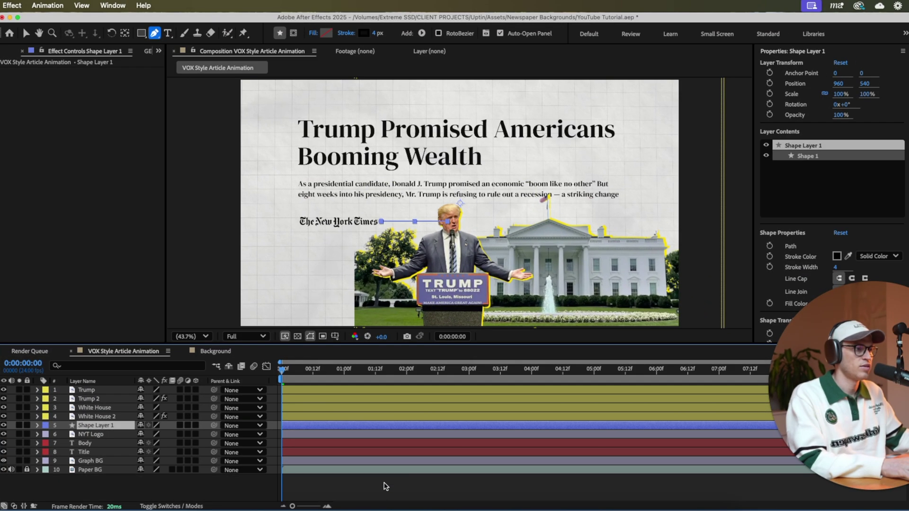
left_click(386, 486)
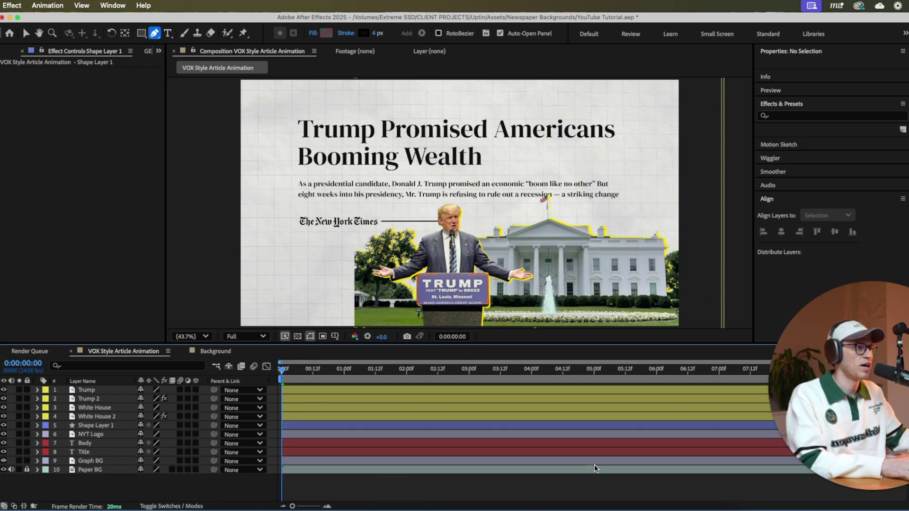
left_click(95, 434)
left_click(428, 479)
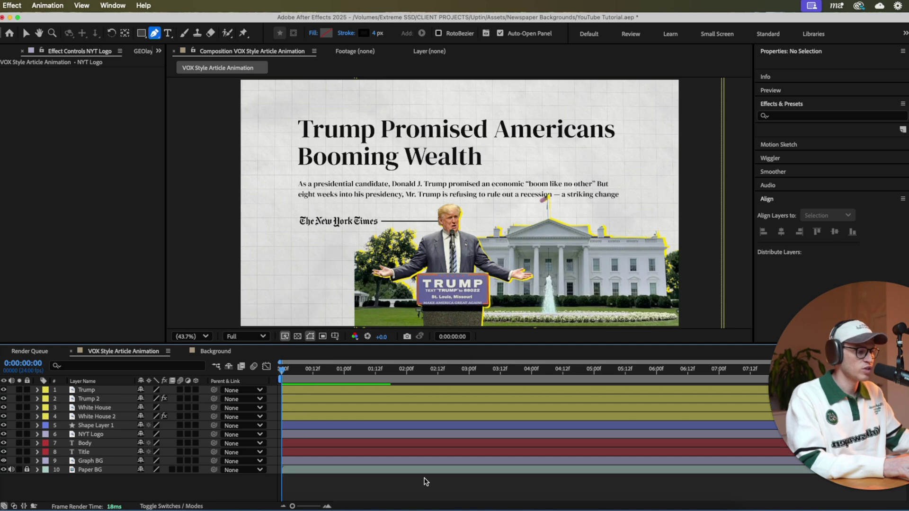
Draw a rectangle about 243 by 54 px above the start of the headline, aligned with its first letter.
left_click(94, 416)
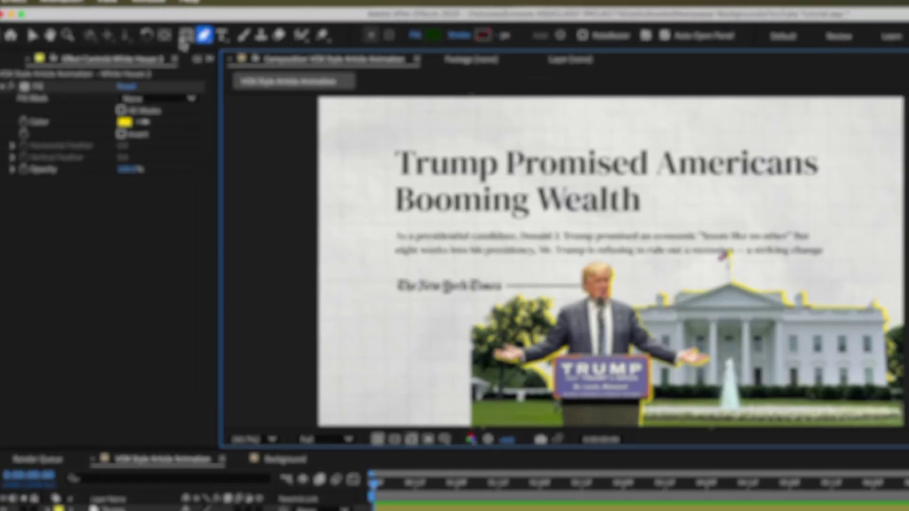
left_click(141, 33)
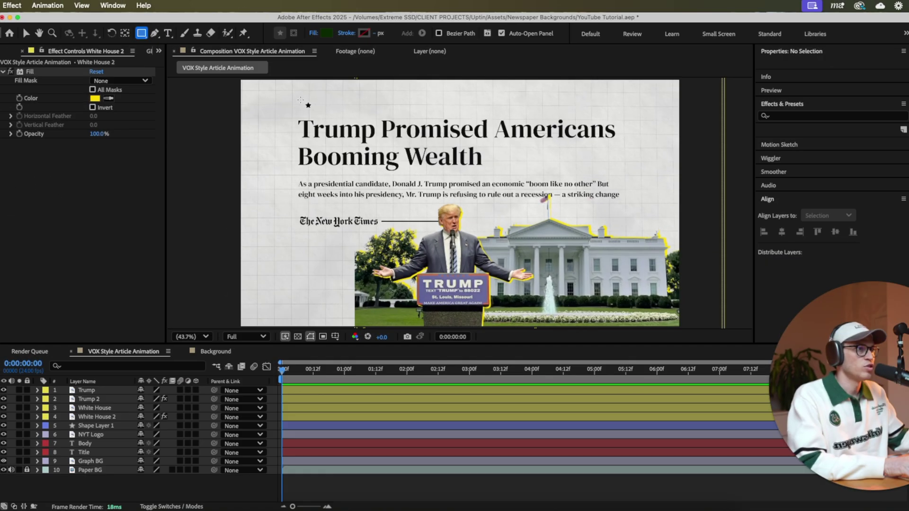
left_click_drag(497, 149, 551, 166)
left_click_drag(344, 145, 384, 145)
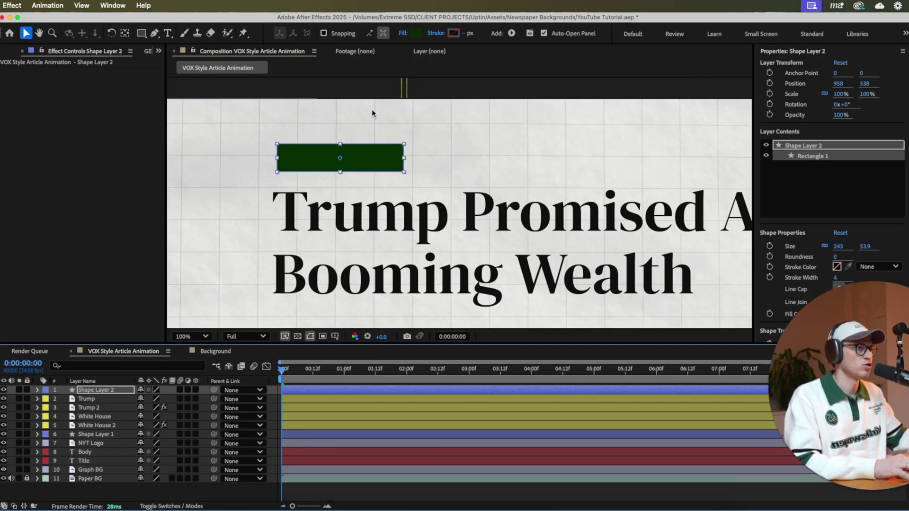
Round the corners of the rectangle above the headline by setting its path Roundness to 9.
left_click(37, 389)
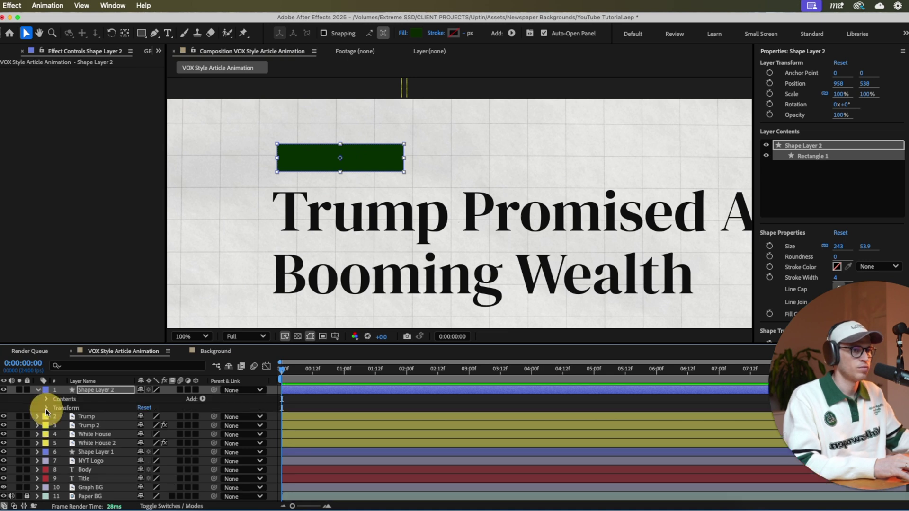
left_click(47, 399)
left_click(55, 409)
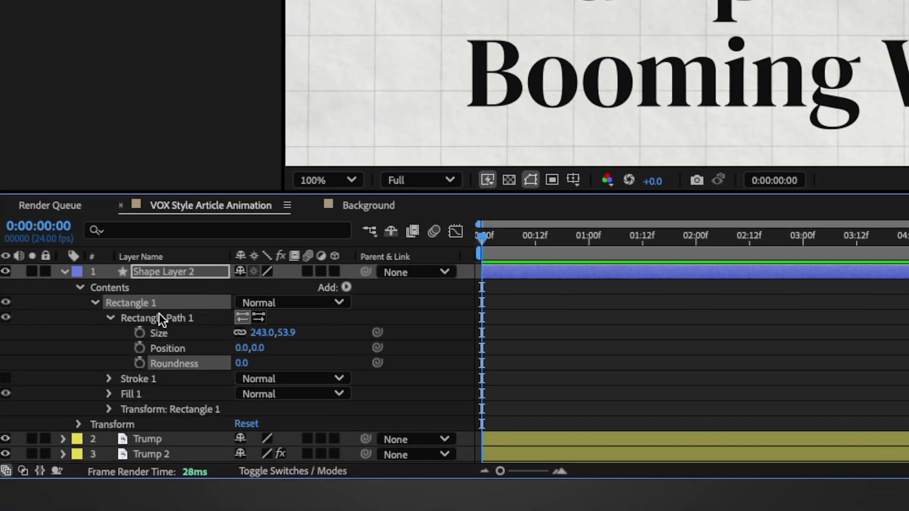
left_click_drag(239, 363, 250, 365)
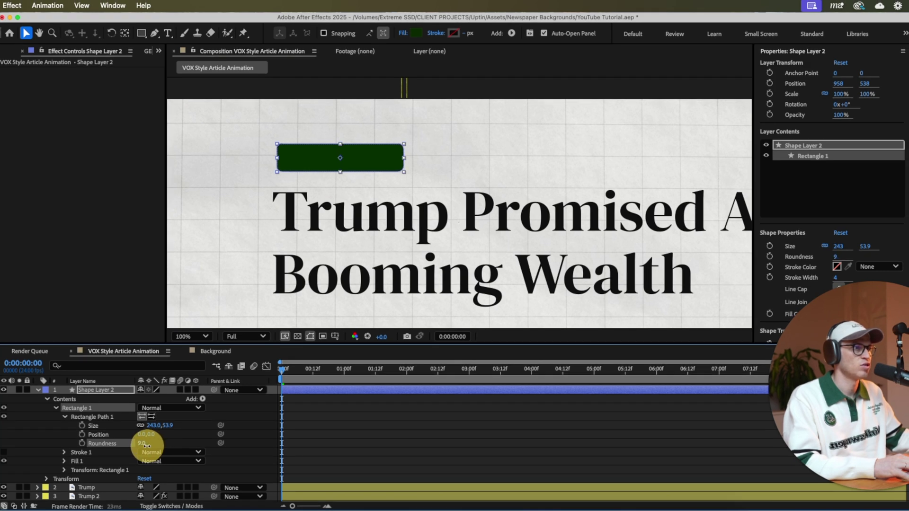
left_click(356, 456)
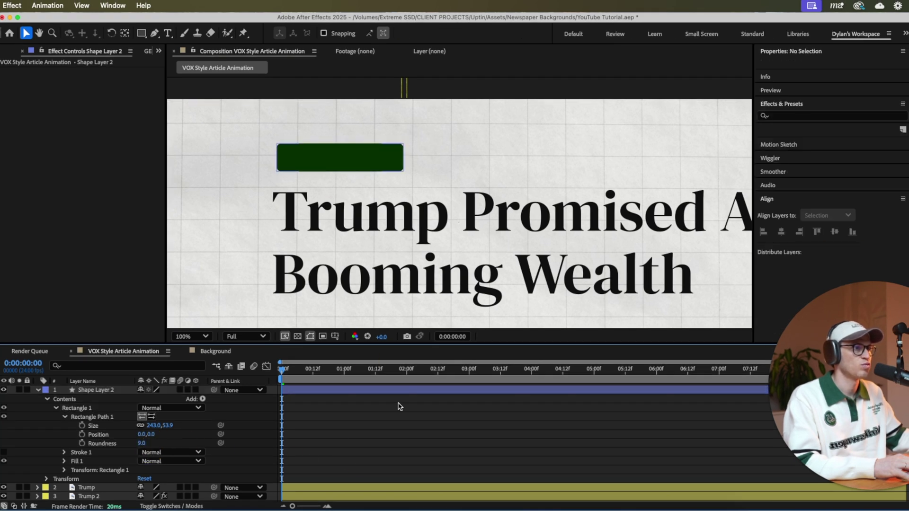
Change the fill color of the rectangle above the headline to red.
left_click(356, 390)
left_click(416, 35)
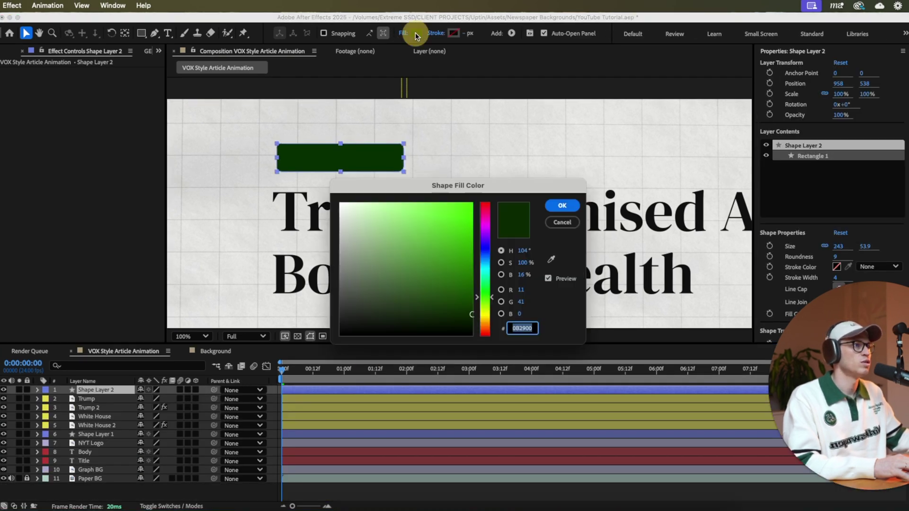
left_click(483, 203)
left_click(470, 213)
left_click_drag(471, 213, 474, 220)
left_click(562, 205)
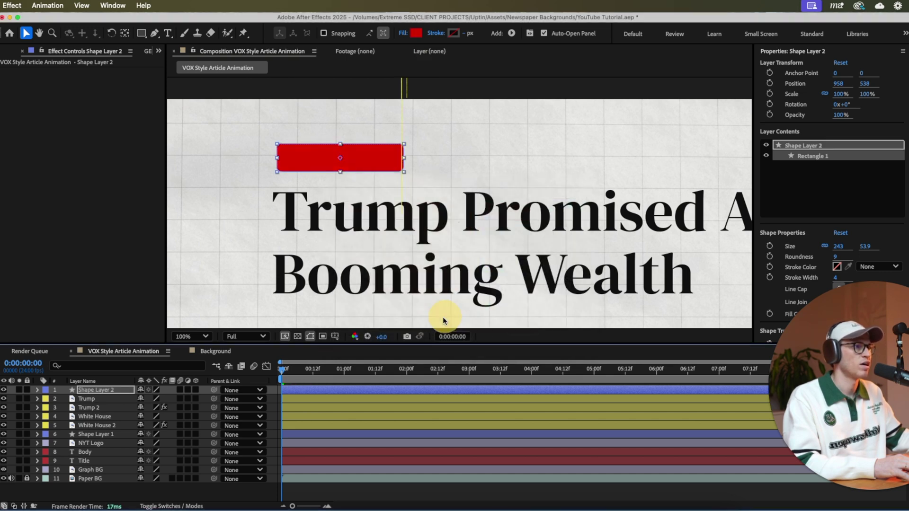
Duplicate the Body text layer and move the duplicate to the top of the layer stack.
left_click(97, 453)
key("super+d")
left_click_drag(97, 453, 95, 390)
Replace the duplicated body text with "March 11, 2025", shrink its text box, and place it on the red rectangle.
left_click(192, 336)
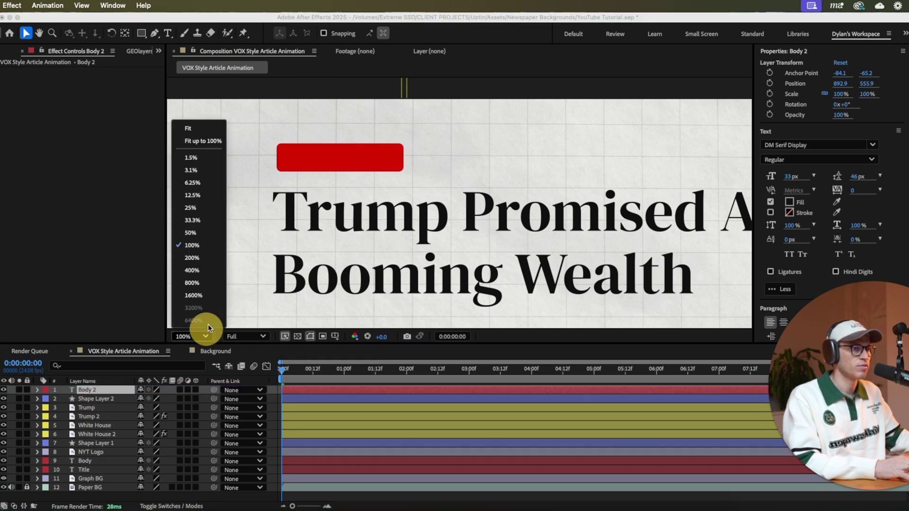
left_click(198, 127)
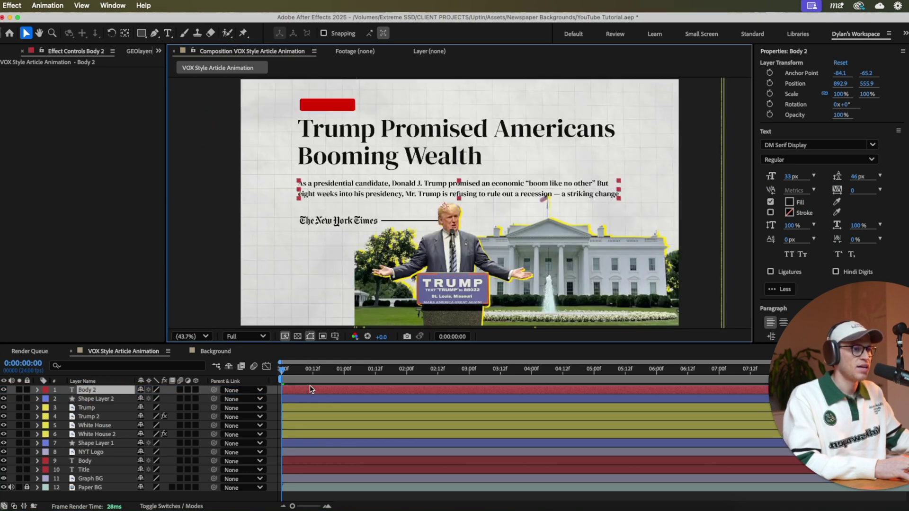
left_click_drag(371, 187, 367, 205)
double_click(368, 207)
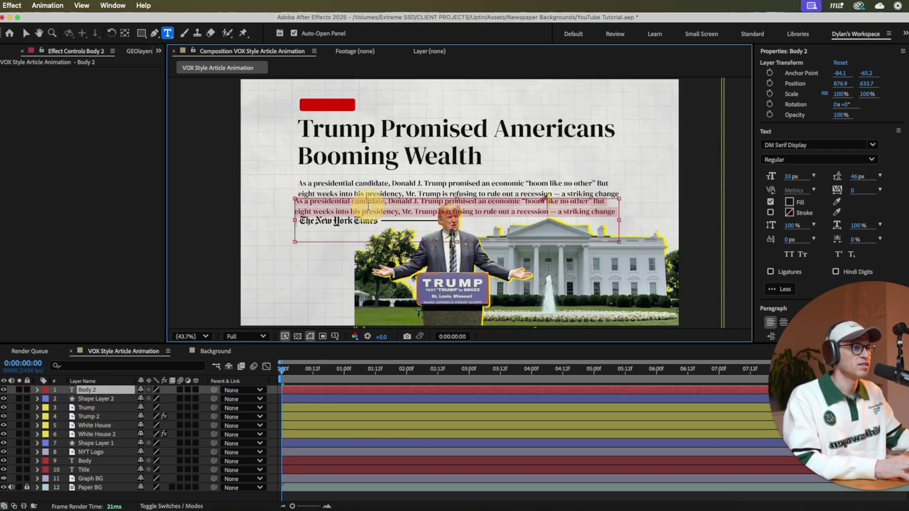
type("March 11, 2025")
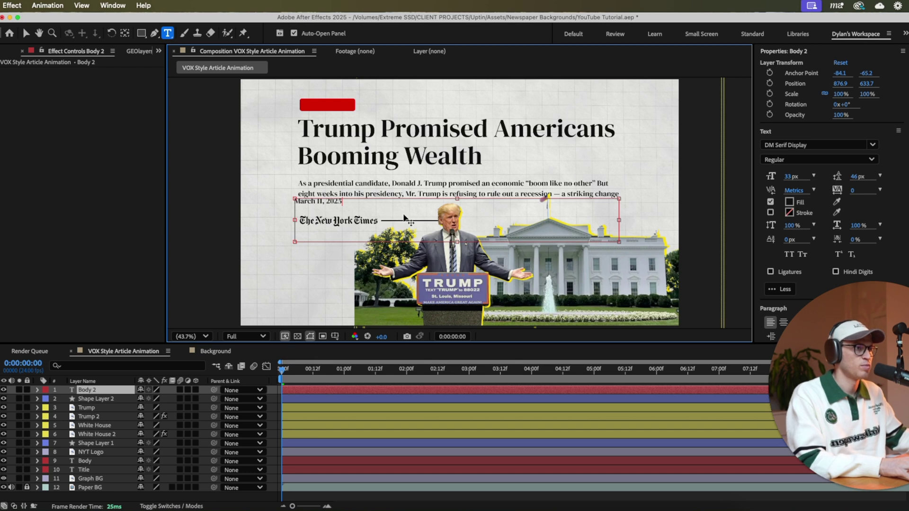
left_click_drag(618, 240, 339, 106)
key("v")
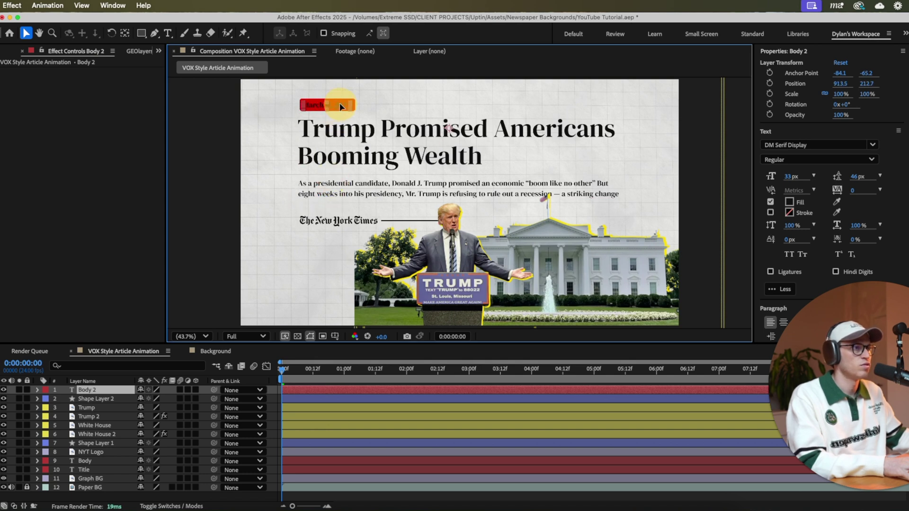
left_click(97, 434)
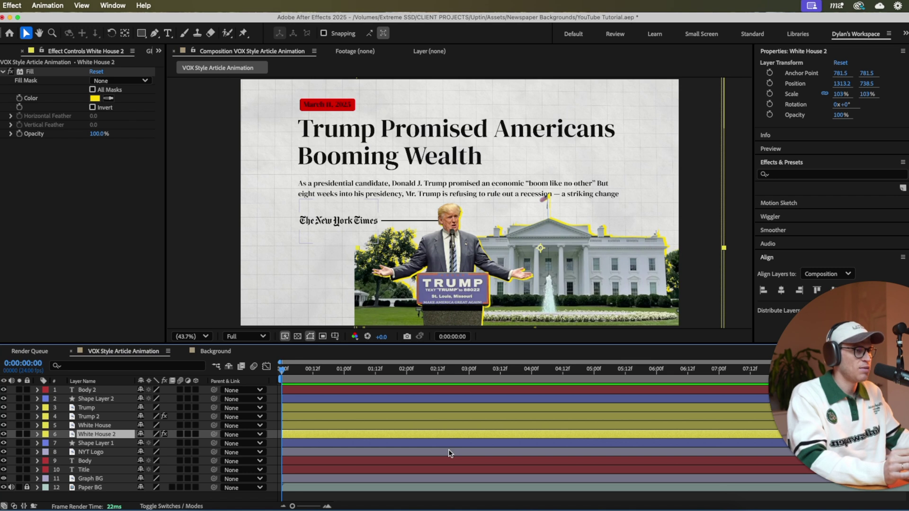
left_click(318, 424)
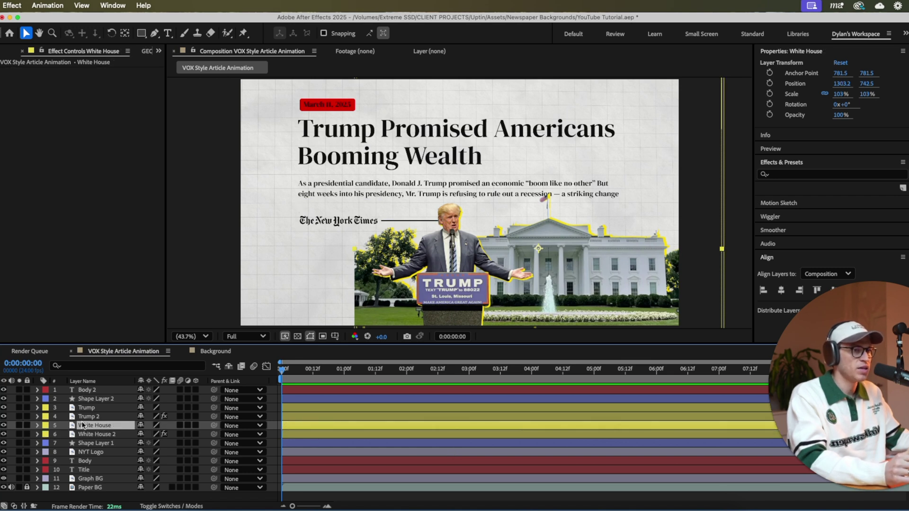
left_click(102, 433)
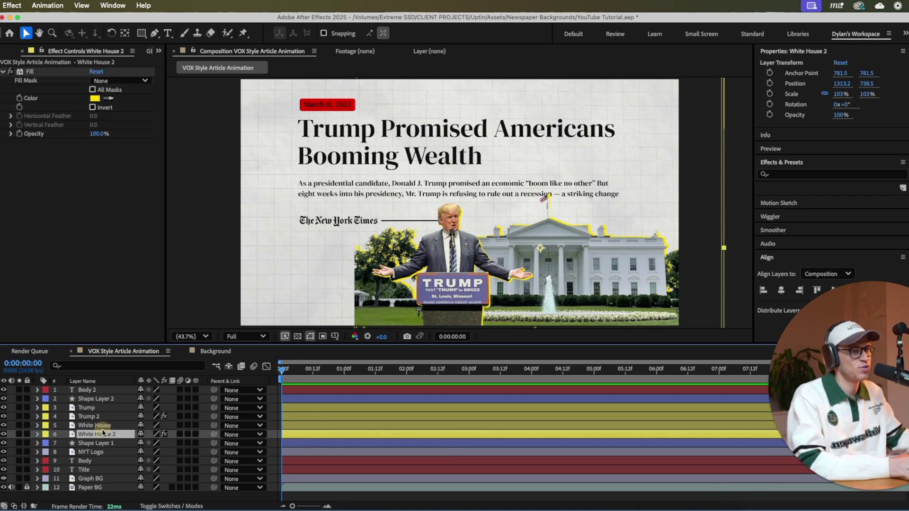
Rename the Body 2 text layer as Date.
right_click(94, 390)
left_click(122, 477)
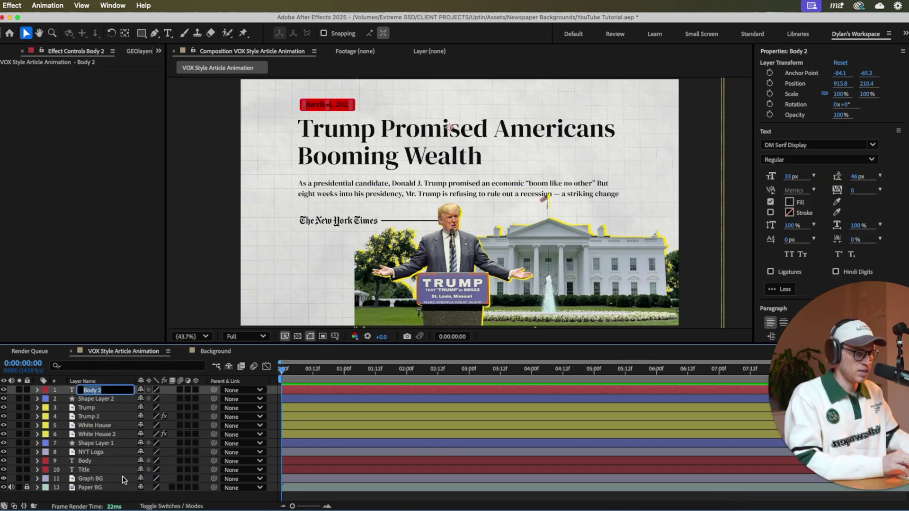
key("Return")
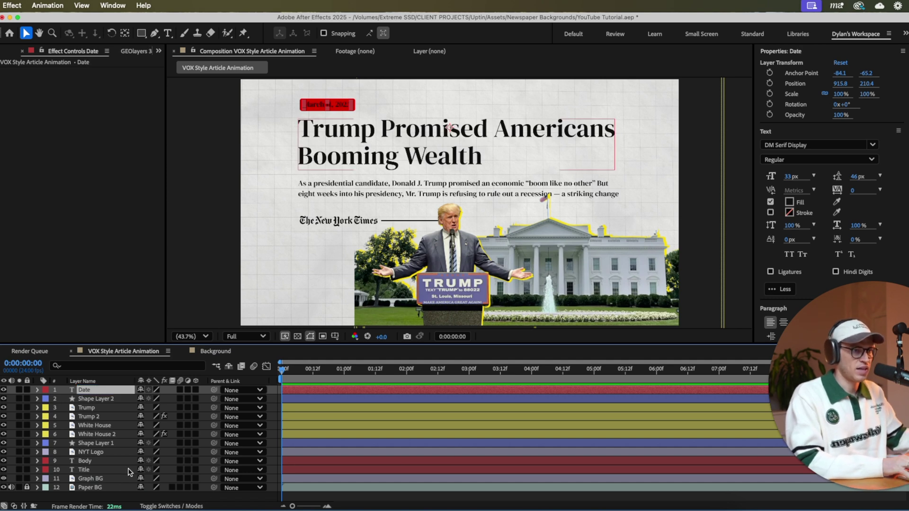
Rename the red rectangle's layer, Shape Layer 2, as Date Placeholder.
left_click(104, 399)
right_click(104, 399)
left_click(122, 478)
type("Da")
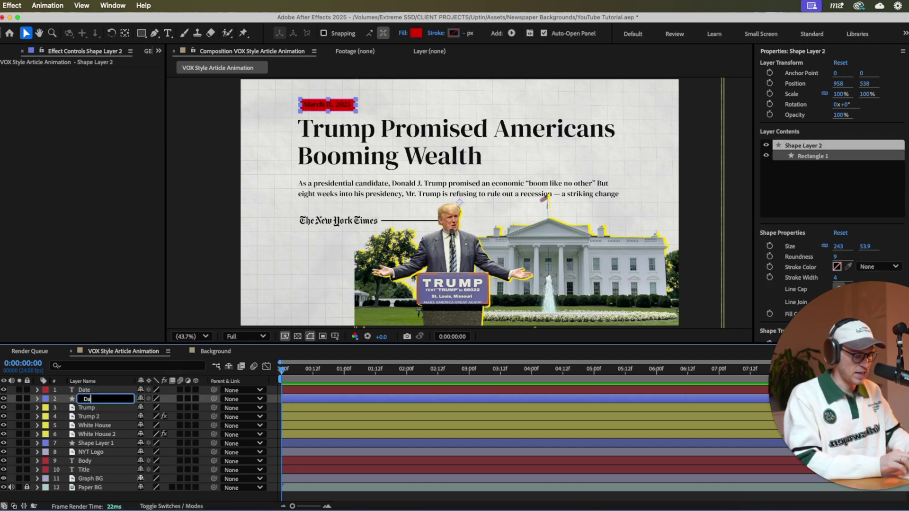
type("te Placeholder")
key("Return")
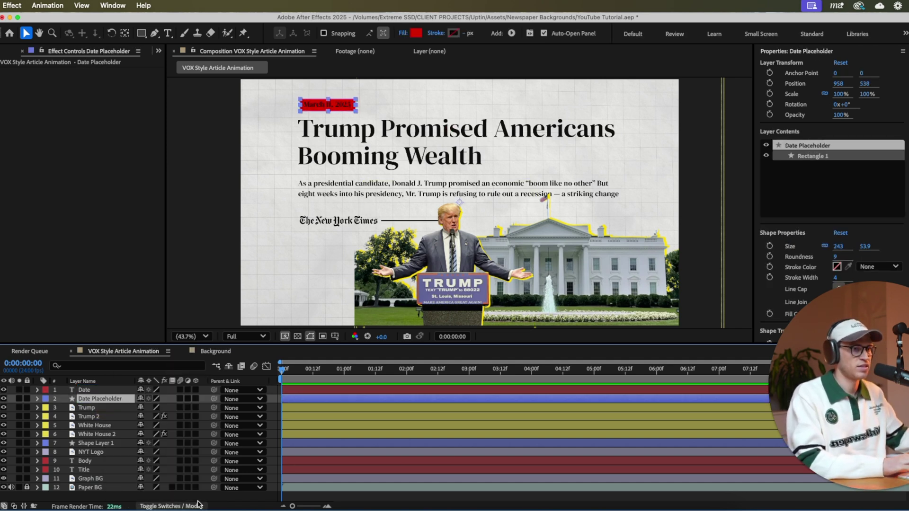
Add a Position keyframe to the Title layer at 0:00:01:13.
left_click(353, 444)
left_click(340, 398)
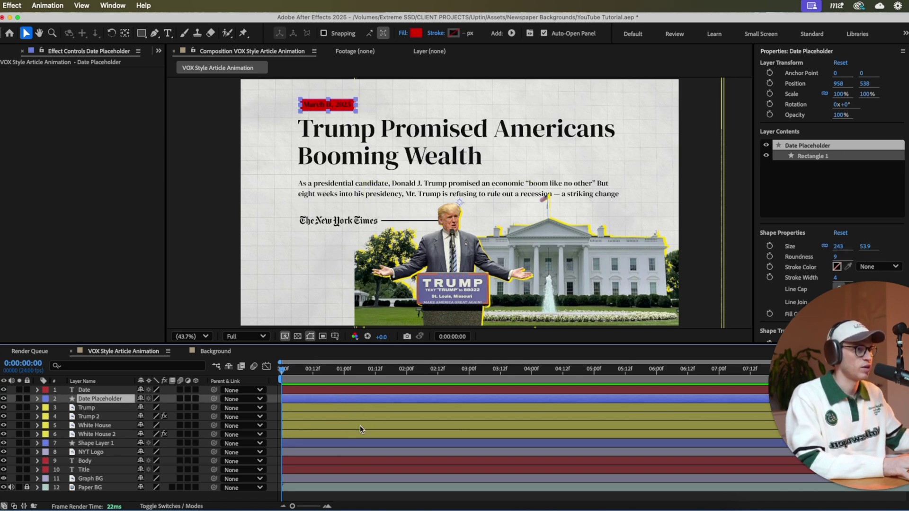
left_click(42, 469)
left_click(39, 462)
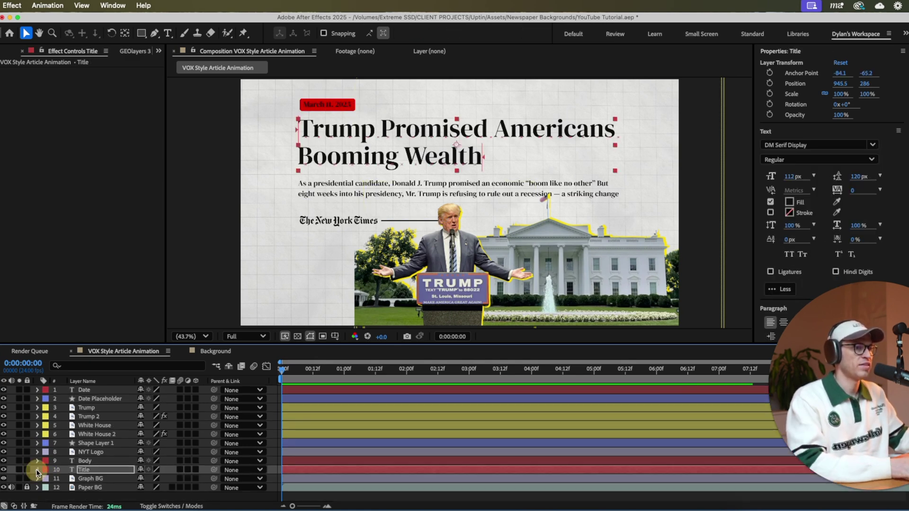
left_click(37, 469)
left_click(38, 462)
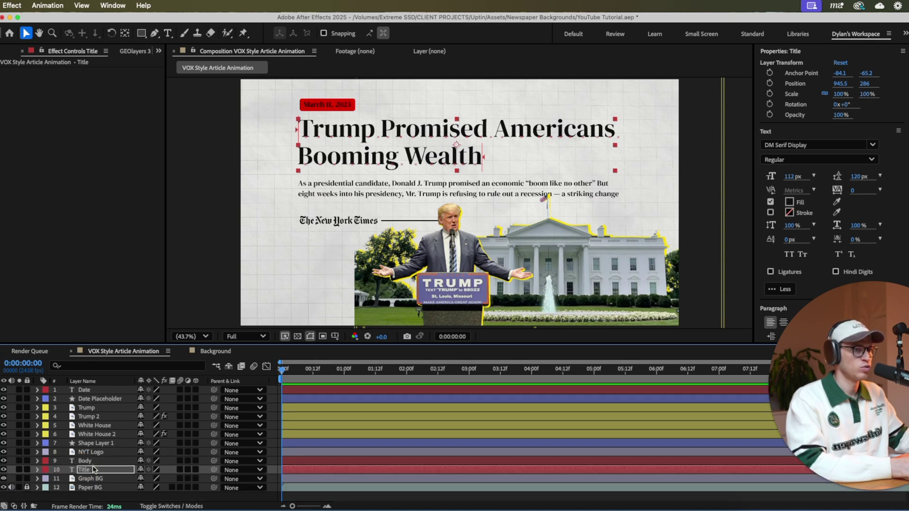
key("p")
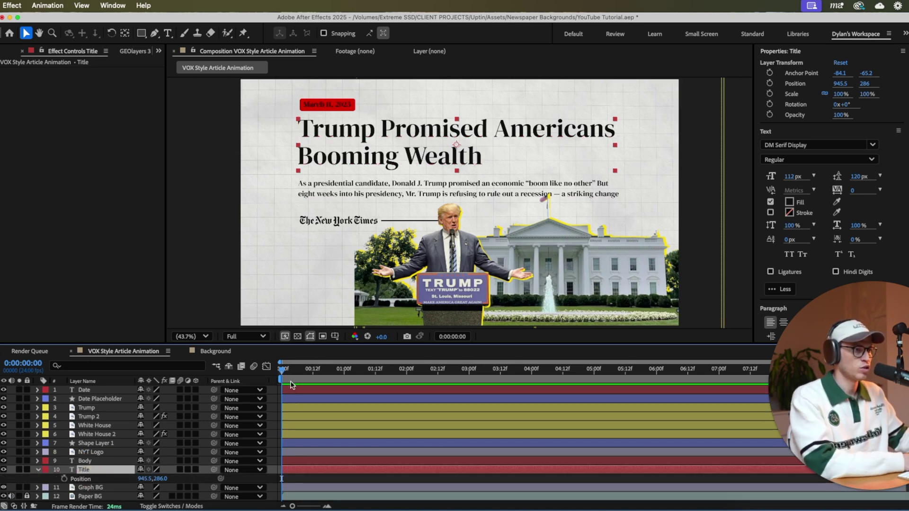
left_click_drag(303, 382, 376, 371)
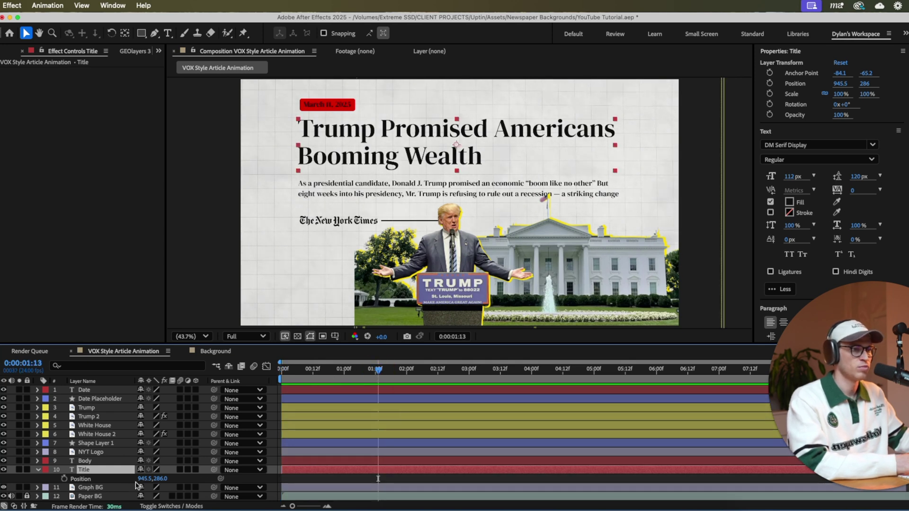
left_click(65, 480)
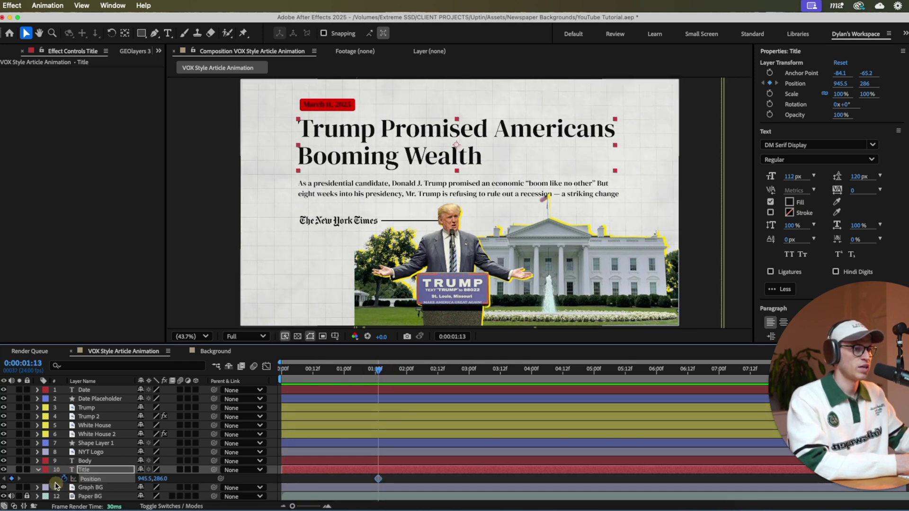
At the start of the timeline, set the Title's X position to 745.5 and keyframe its opacity at 0%.
left_click_drag(374, 373, 209, 468)
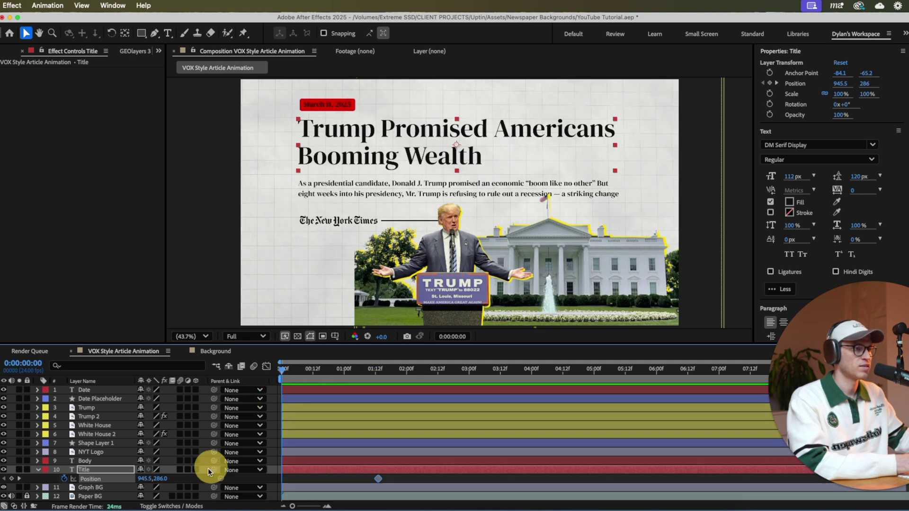
left_click_drag(143, 478, 48, 488)
key("t")
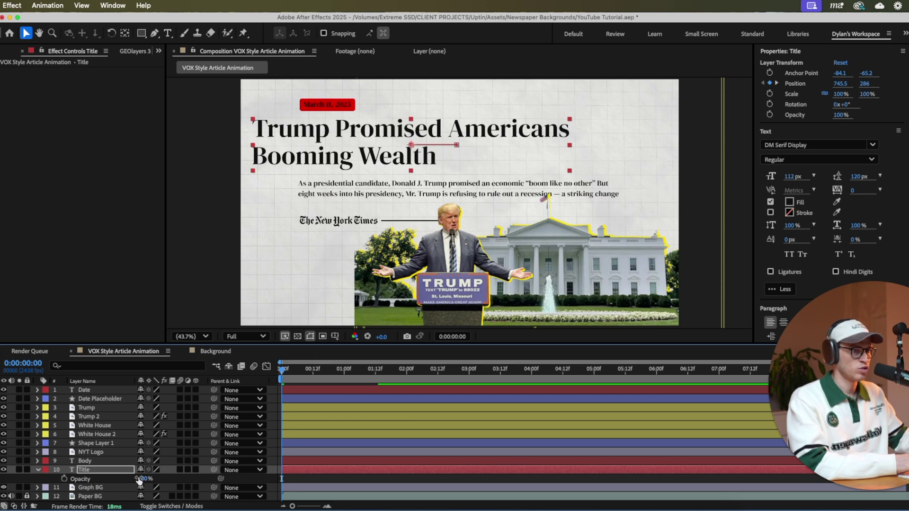
left_click_drag(139, 481, 104, 480)
left_click(64, 479)
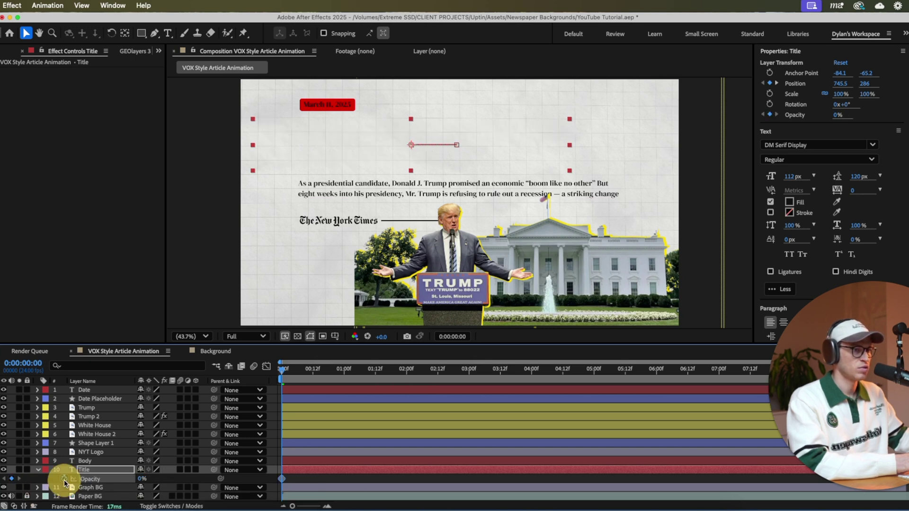
Set the Title's opacity to 100% at 0:00:01:13 and preview the headline's slide and fade-in from the start.
key("space")
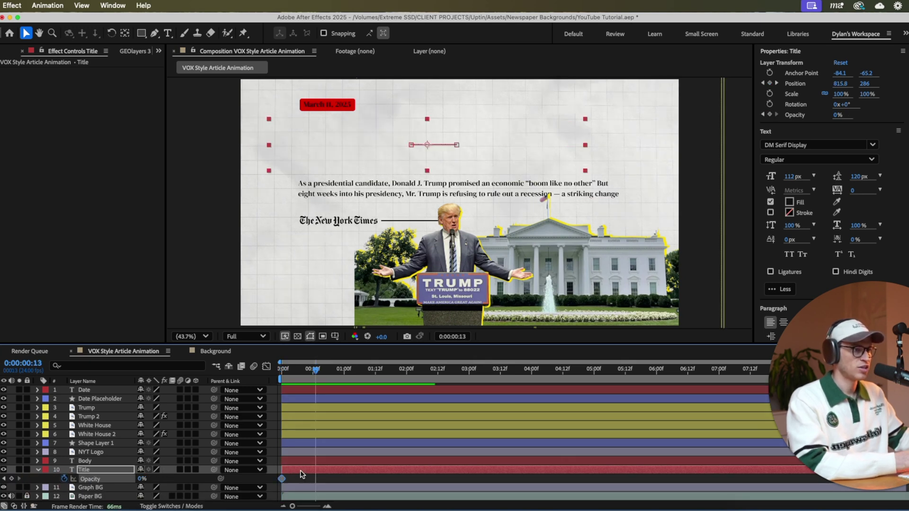
key("shift+p")
scroll(319, 438, "down", 1)
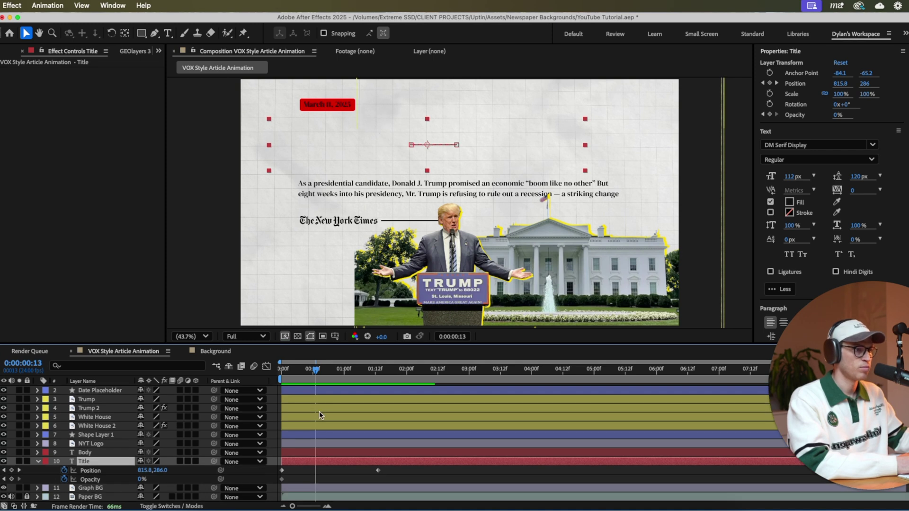
left_click_drag(317, 374, 378, 378)
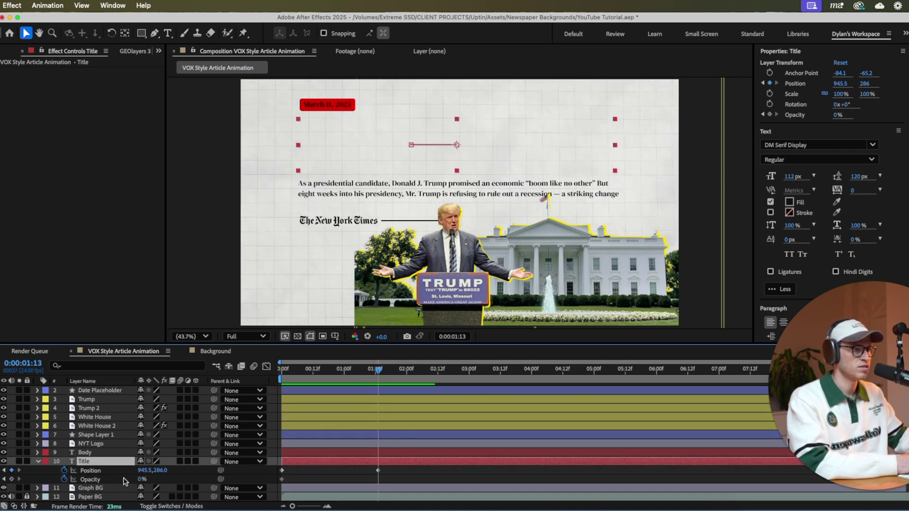
left_click_drag(138, 479, 404, 467)
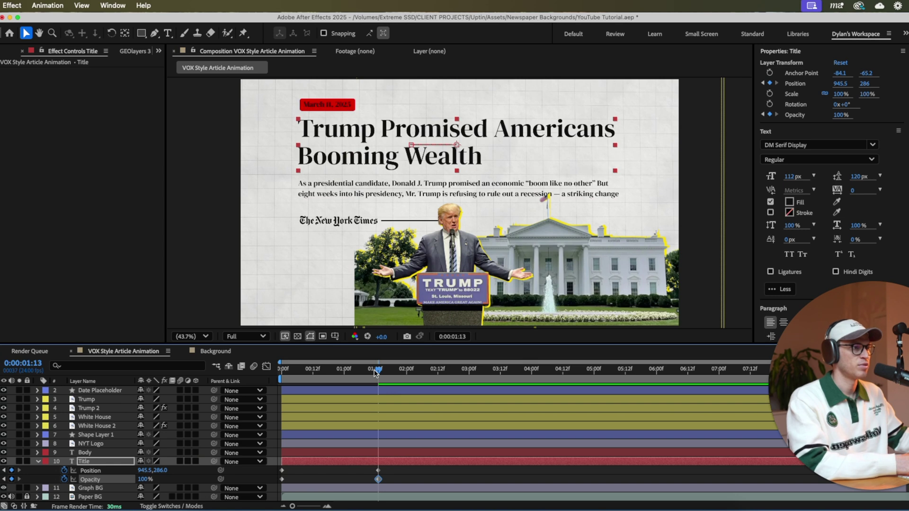
left_click_drag(378, 372, 282, 379)
key("space")
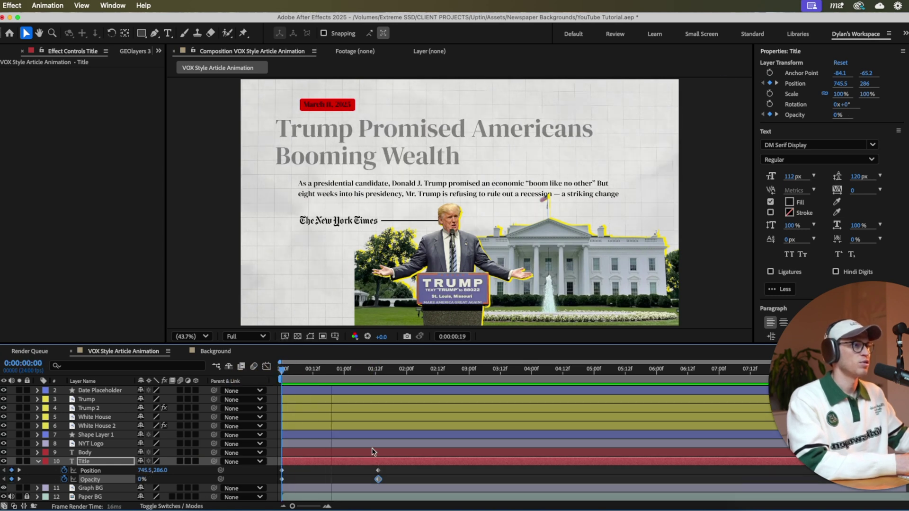
Apply Easy Ease to all Position and Opacity keyframes of the Title layer.
left_click_drag(388, 480, 277, 466)
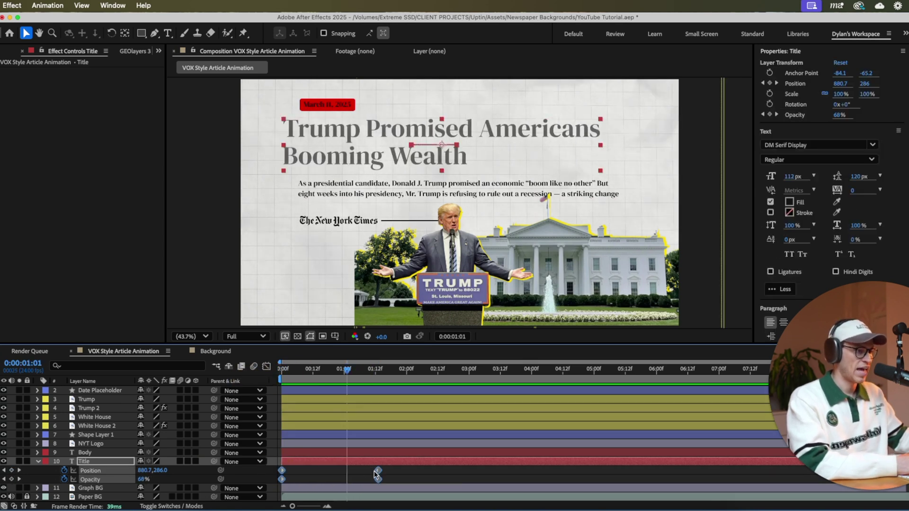
right_click(379, 474)
mouse_move(411, 501)
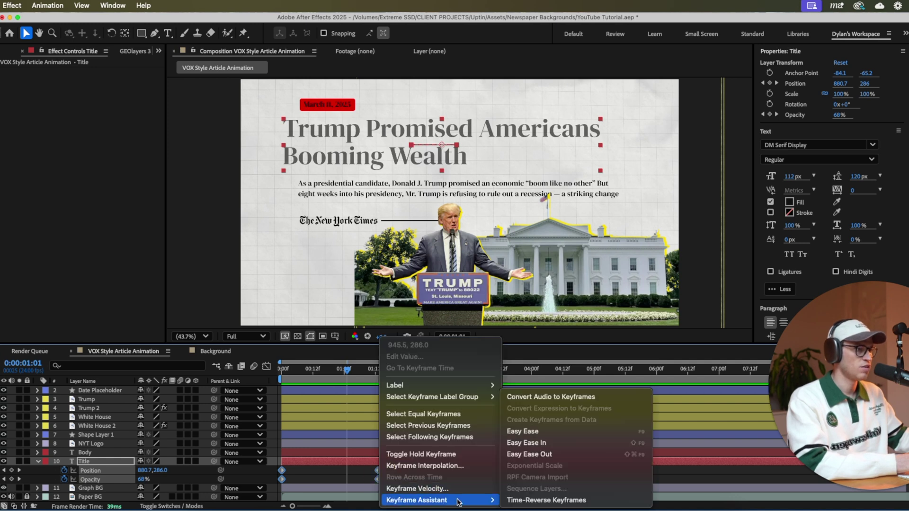
left_click(540, 443)
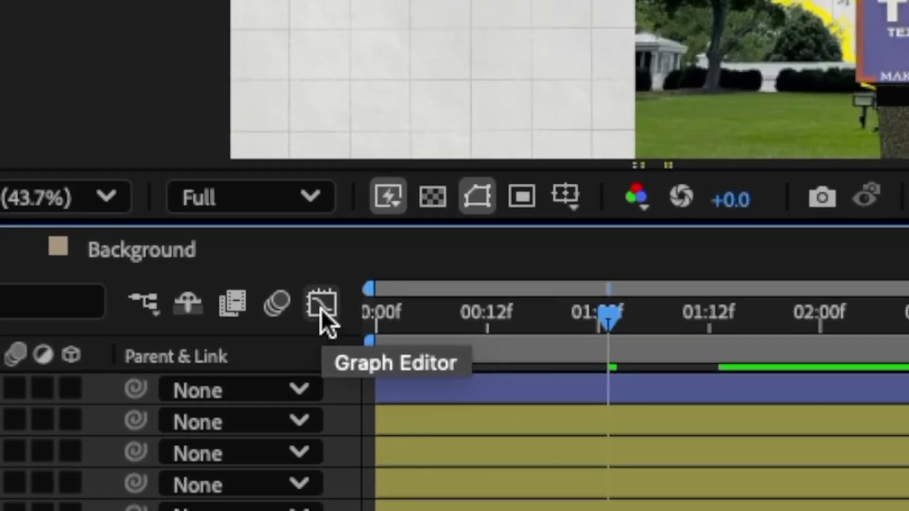
In the Graph Editor, reshape the Title's speed curves to peak early with a long ease into the final keyframes, and preview the animation.
left_click(283, 350)
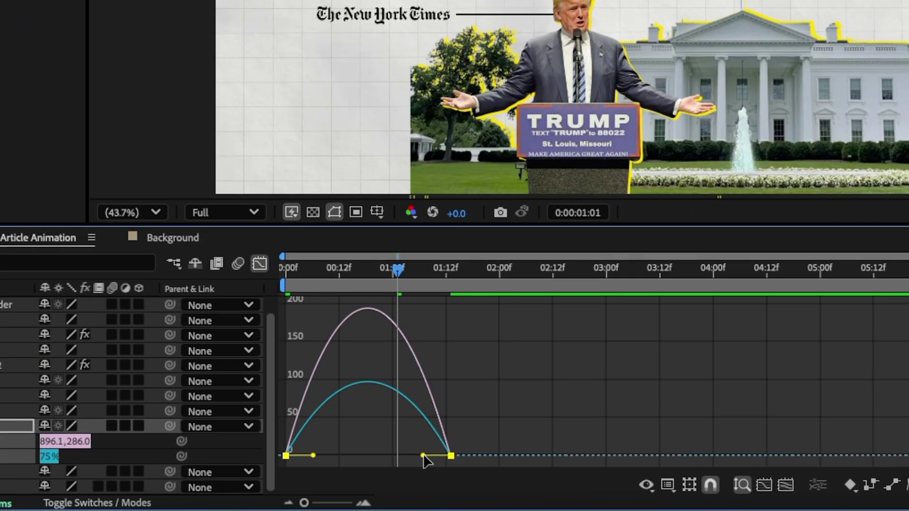
left_click_drag(413, 459, 361, 459)
left_click_drag(426, 428, 351, 456)
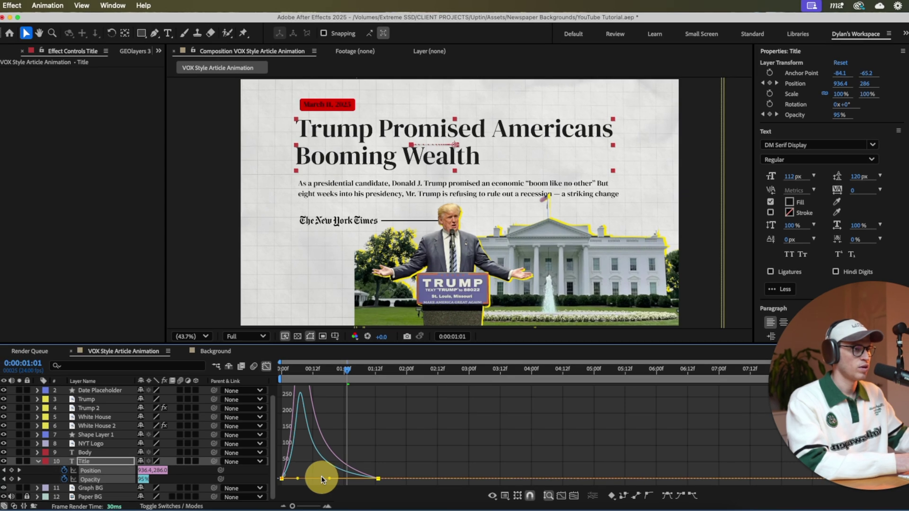
left_click(266, 368)
left_click_drag(347, 369, 275, 372)
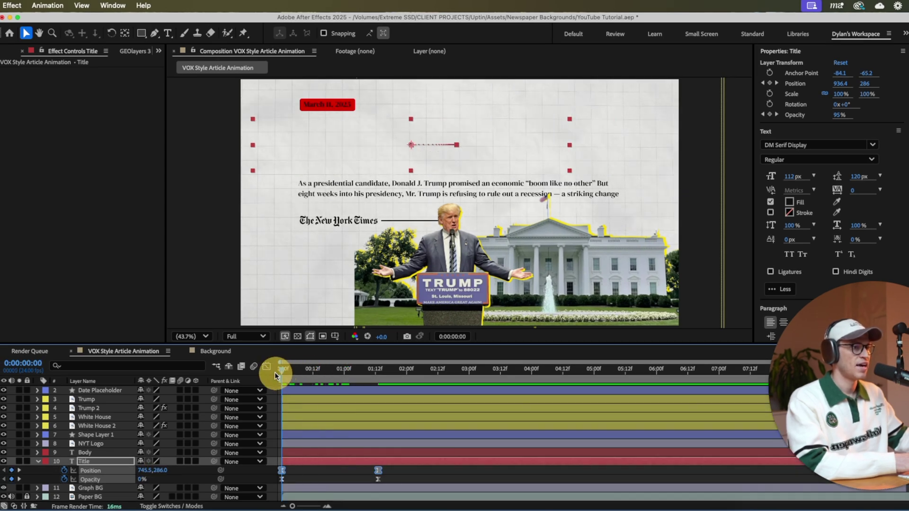
key("space")
key("space")
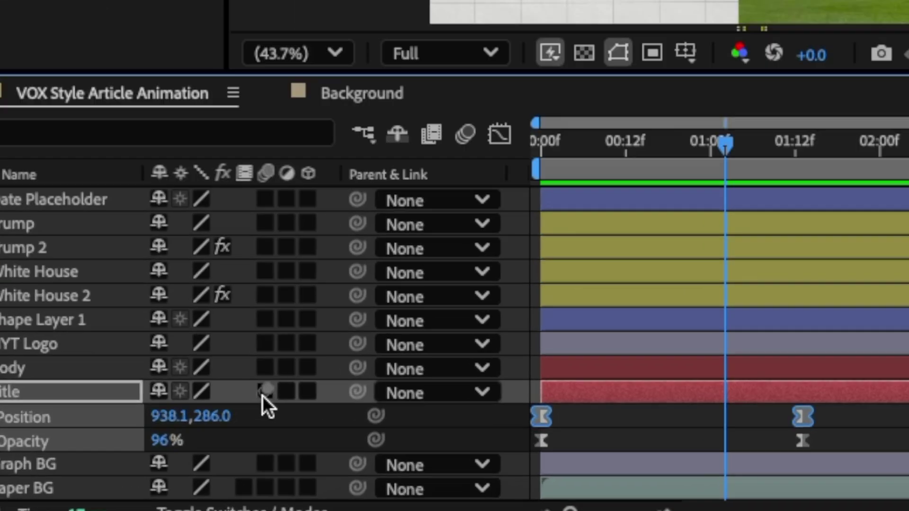
Enable motion blur for the Title layer and the composition, preview the headline animation, and collapse the Title's properties.
left_click(180, 462)
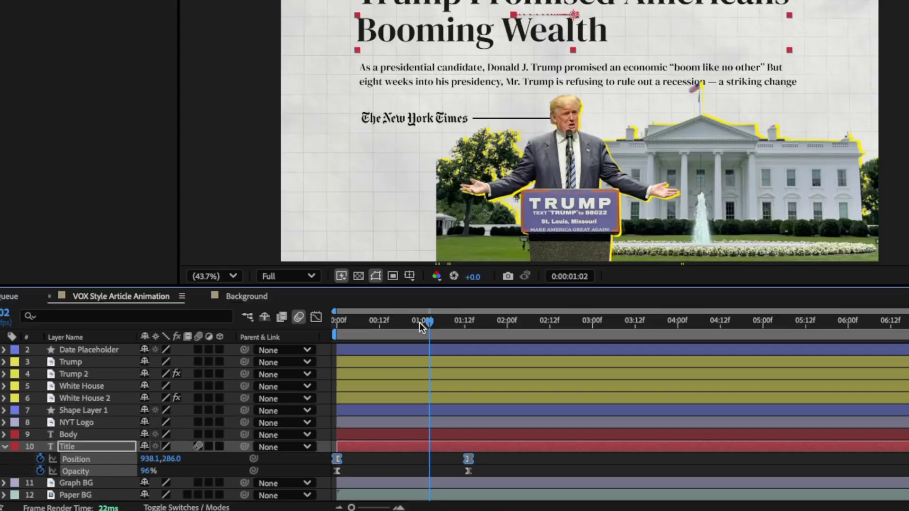
left_click(301, 371)
left_click_drag(301, 371, 293, 407)
key("space")
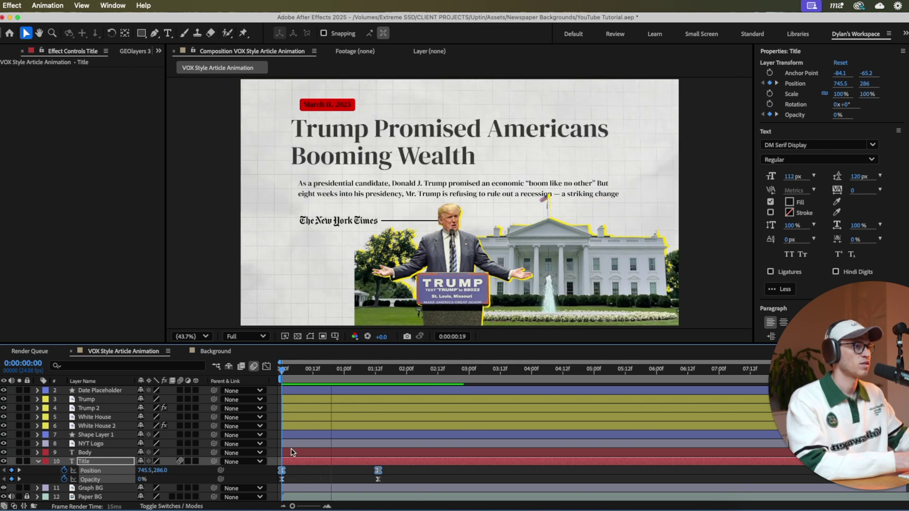
key("space")
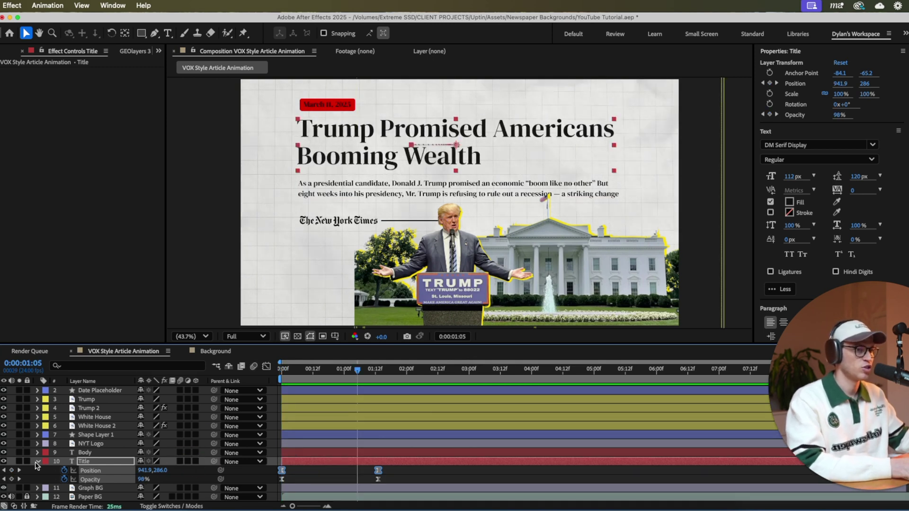
left_click(180, 461)
left_click(254, 367)
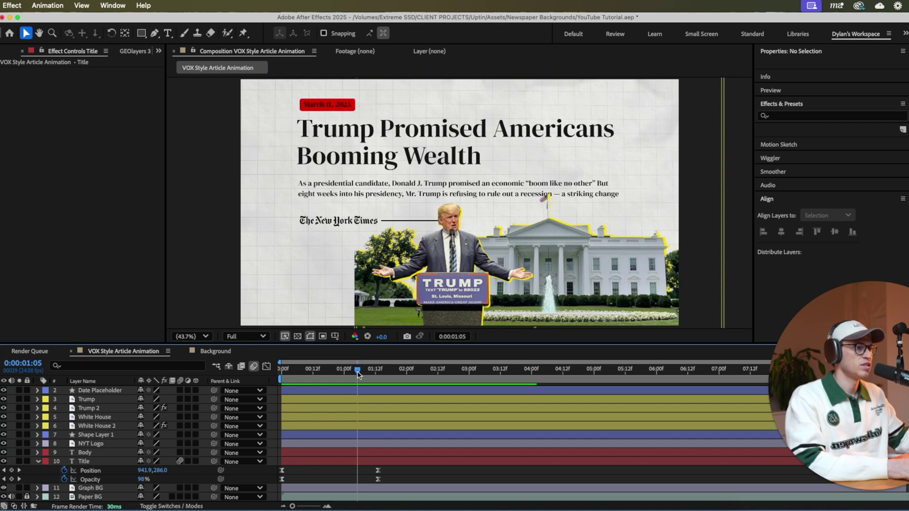
left_click(38, 461)
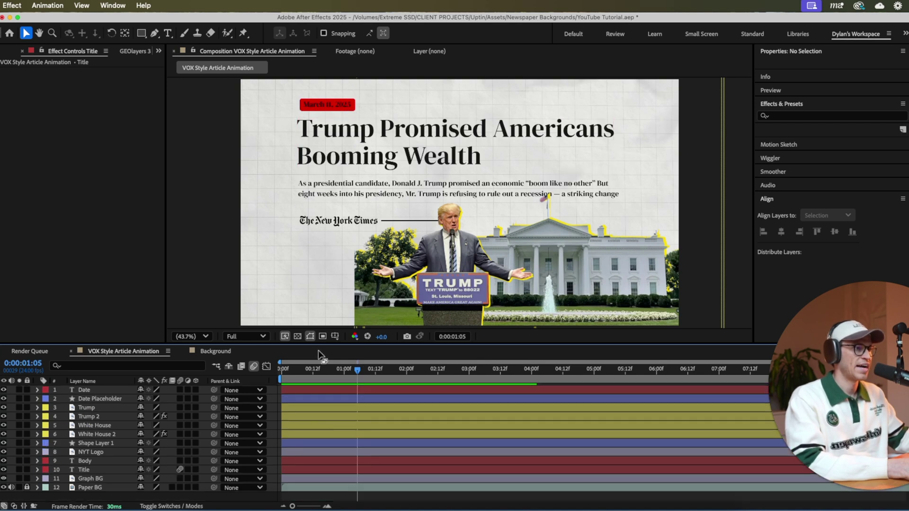
Add Position keyframes to the Body layer at 0:00:01:22 and 0:00:00:18, keeping its current position.
left_click(83, 462)
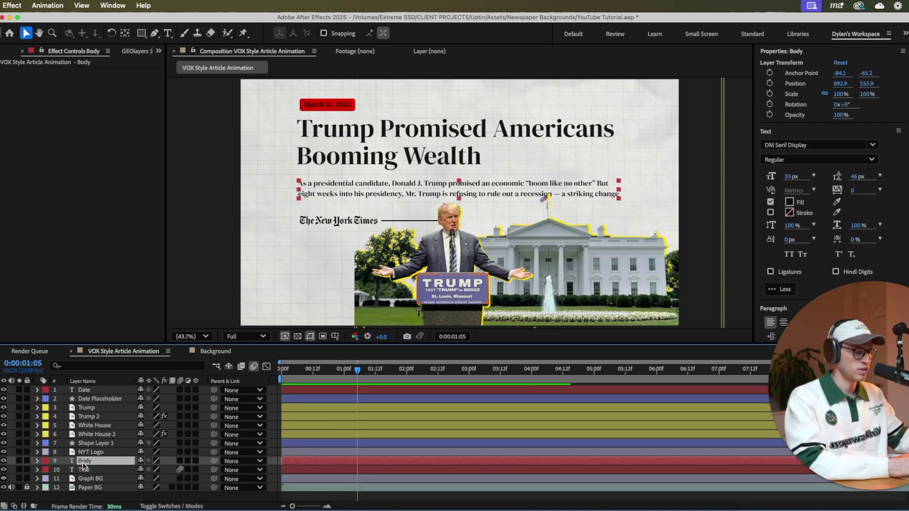
key("p")
left_click_drag(354, 369, 394, 376)
key("Page_Down")
key("Page_Down")
left_click(64, 470)
left_click_drag(404, 371, 328, 379)
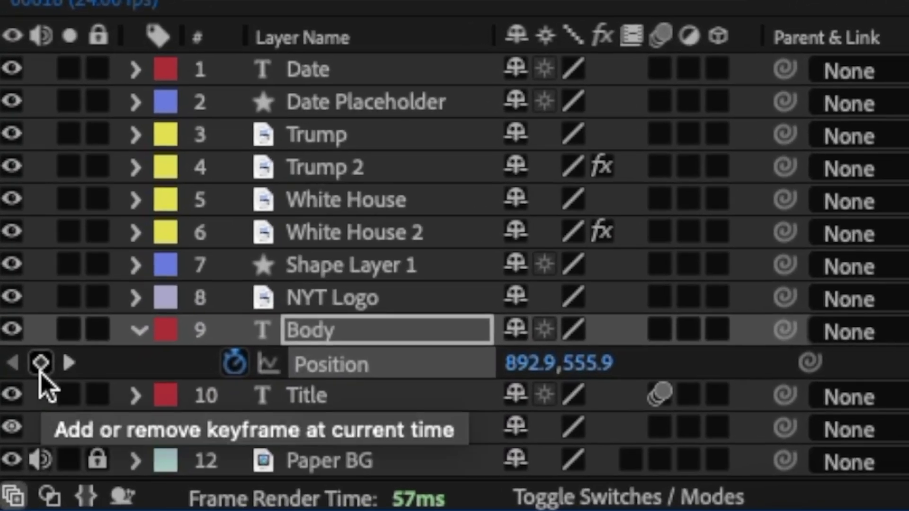
left_click(16, 452)
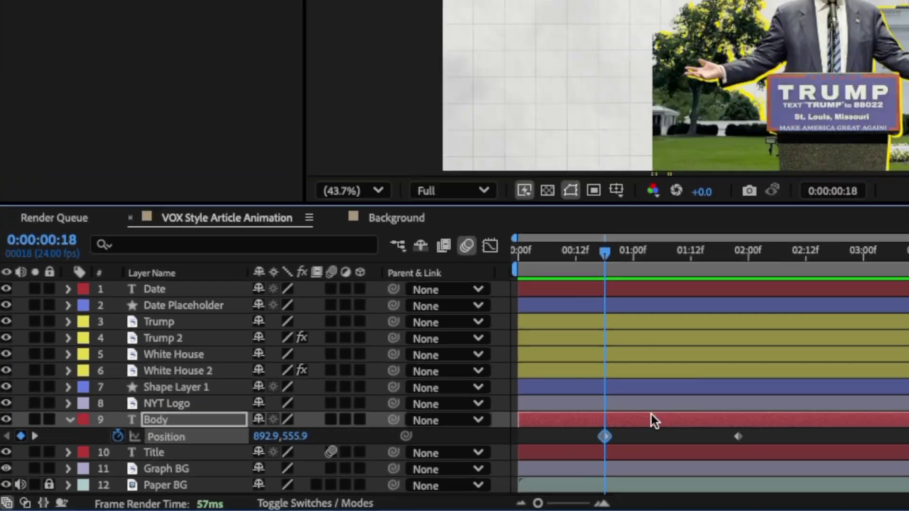
Keyframe the Body layer's opacity from 0% at 0:00:00:18 to 100% at 0:00:01:22.
key("t")
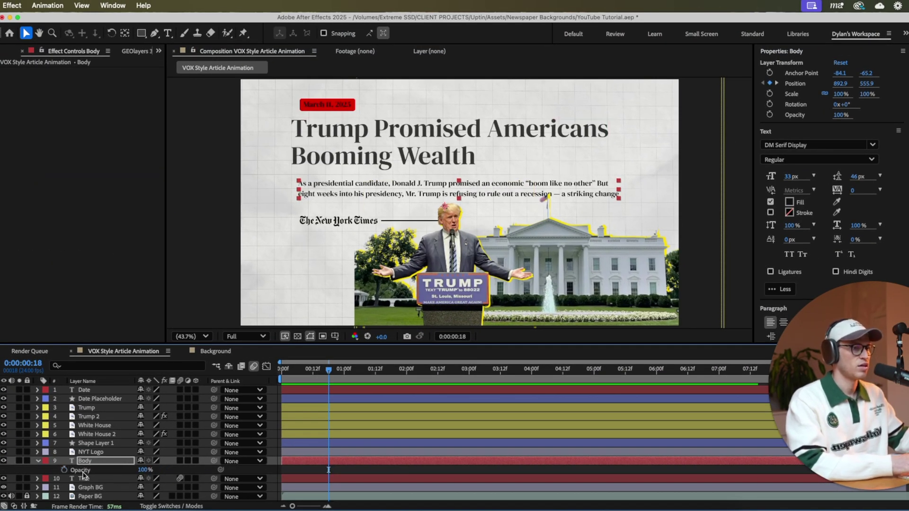
left_click(63, 470)
left_click_drag(144, 469, 23, 482)
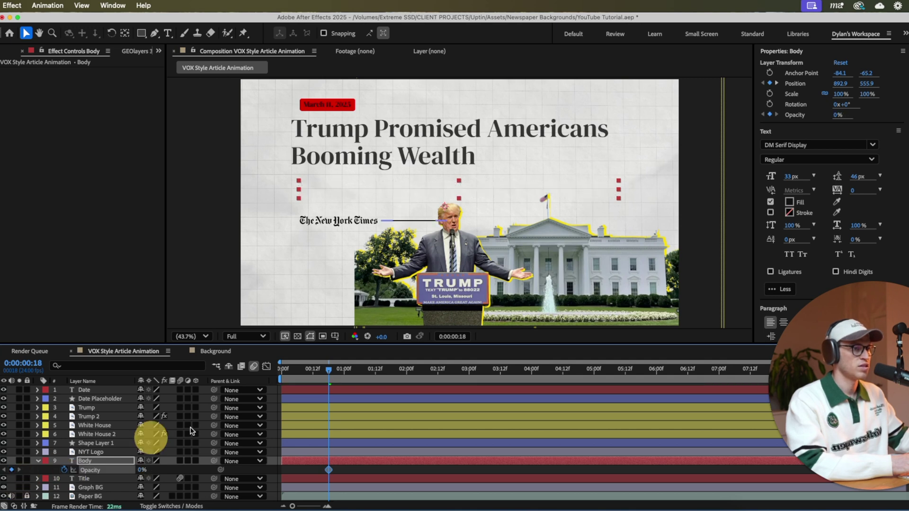
left_click_drag(339, 370, 396, 370)
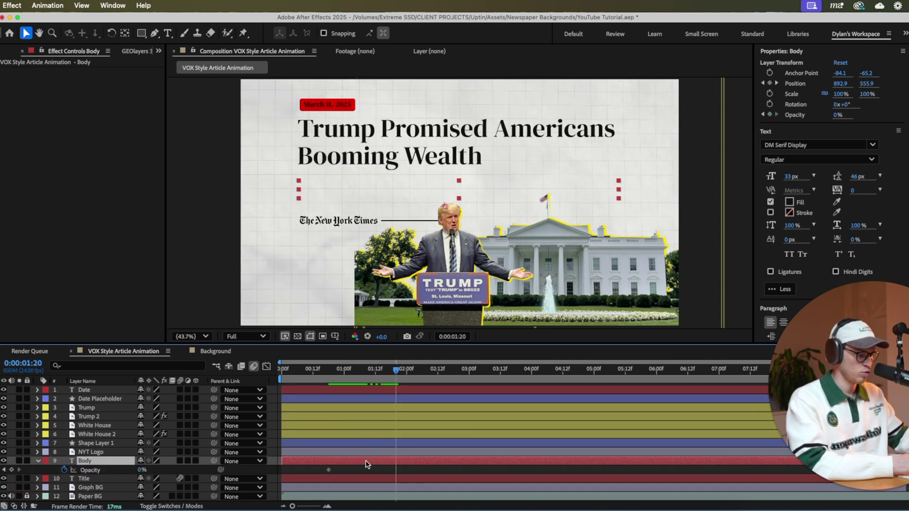
key("shift+p")
left_click(397, 371)
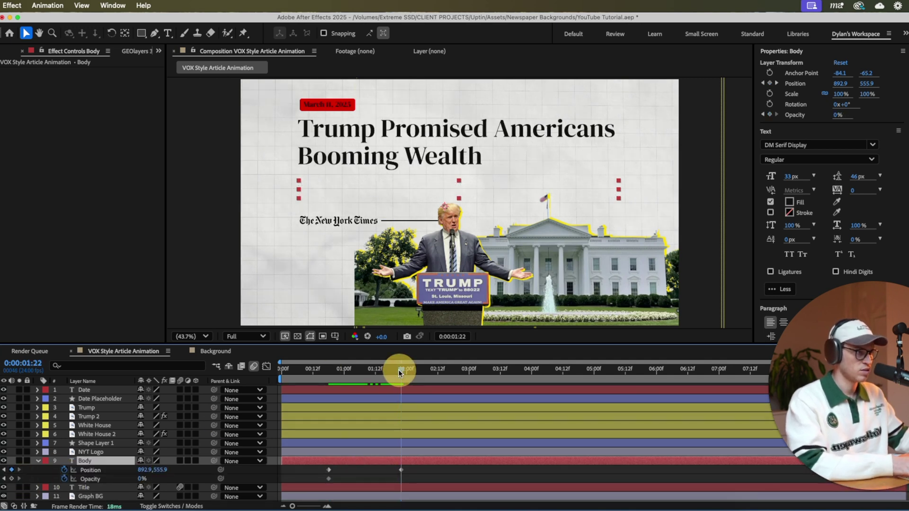
left_click(401, 470)
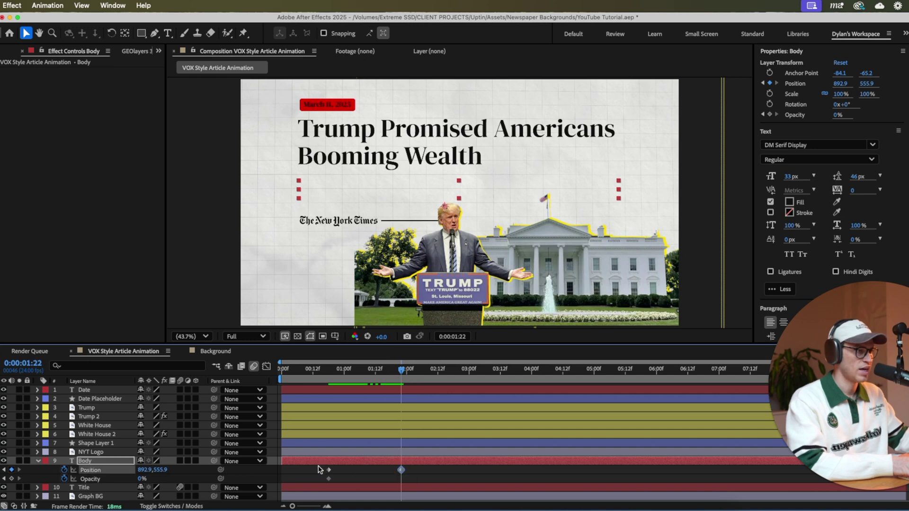
left_click_drag(140, 479, 330, 480)
Apply Easy Ease to the Body layer's Position and Opacity keyframes and reshape the speed curve for a long ease into the final keyframe.
right_click(330, 480)
mouse_move(416, 500)
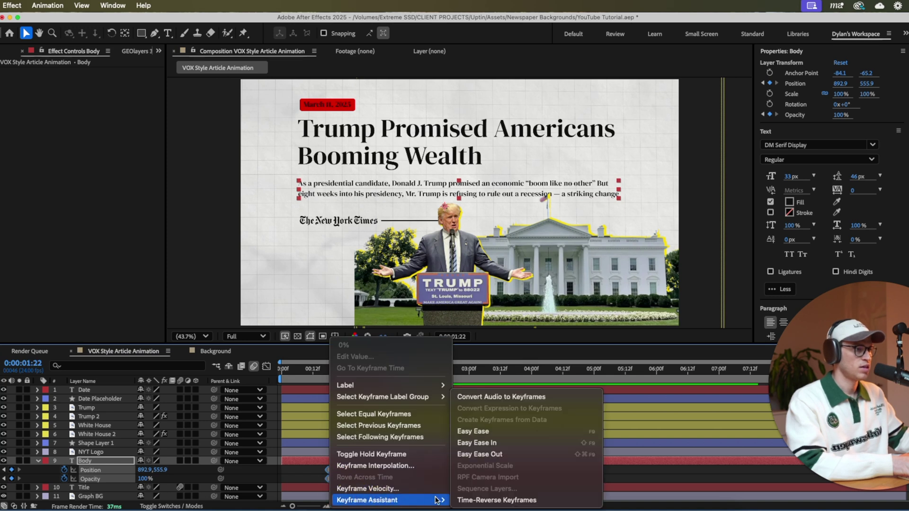
left_click(514, 434)
left_click(266, 366)
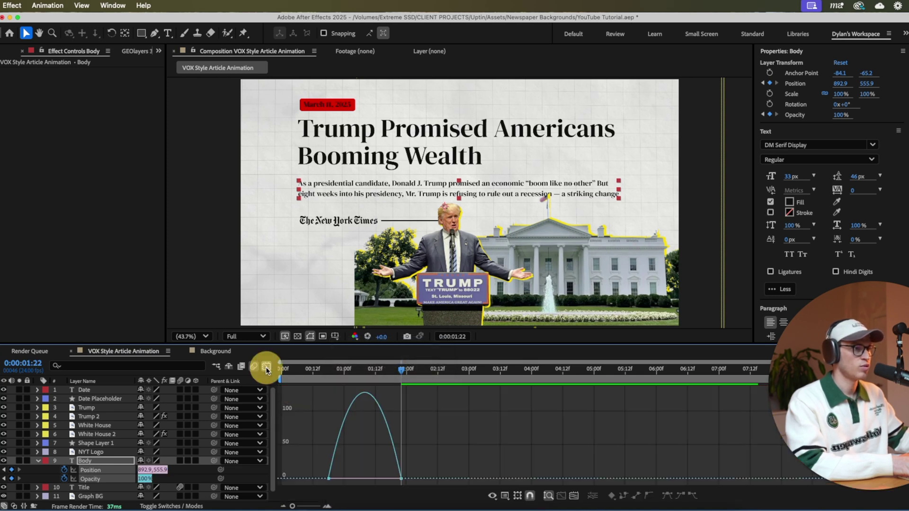
left_click_drag(396, 472, 371, 478)
left_click(266, 366)
Preview the Body animation and shift its Position and Opacity keyframes earlier so they start at about 0:00:00:12.
left_click(306, 377)
left_click_drag(306, 377, 250, 376)
key("space")
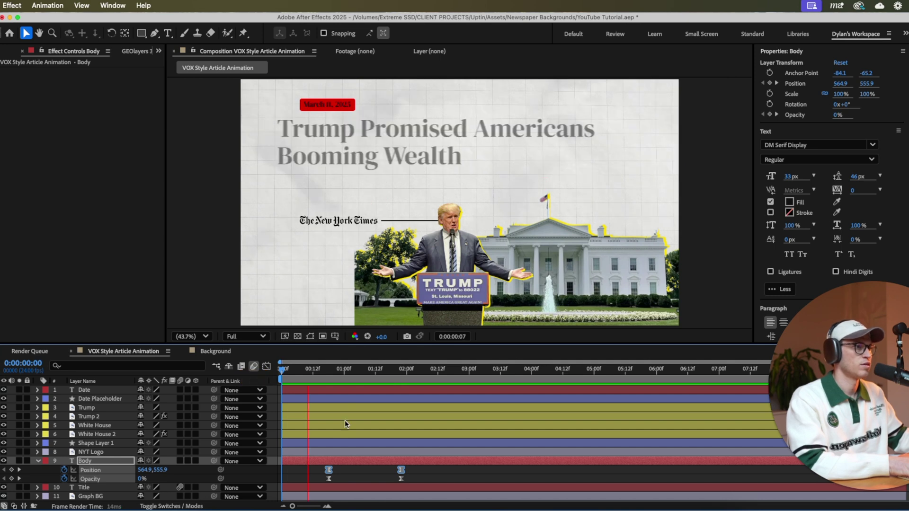
key("space")
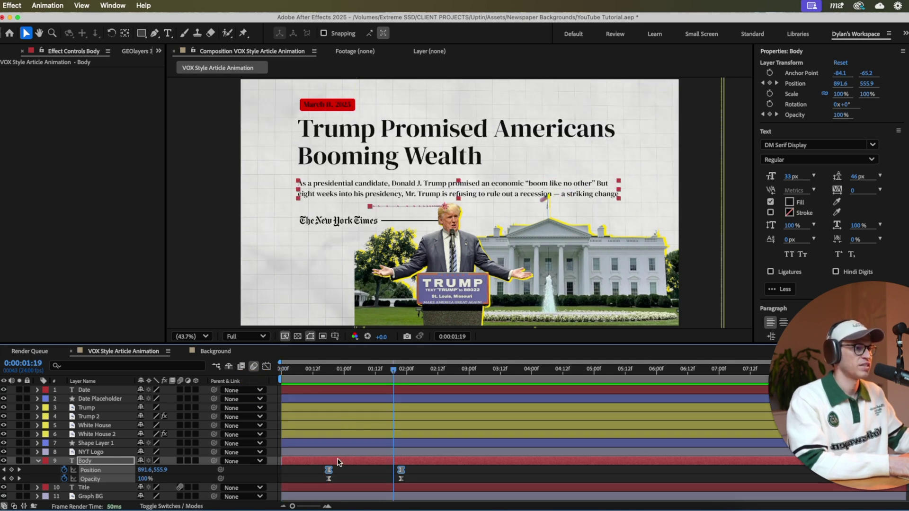
left_click_drag(413, 480, 312, 472)
left_click_drag(289, 369, 263, 377)
key("space")
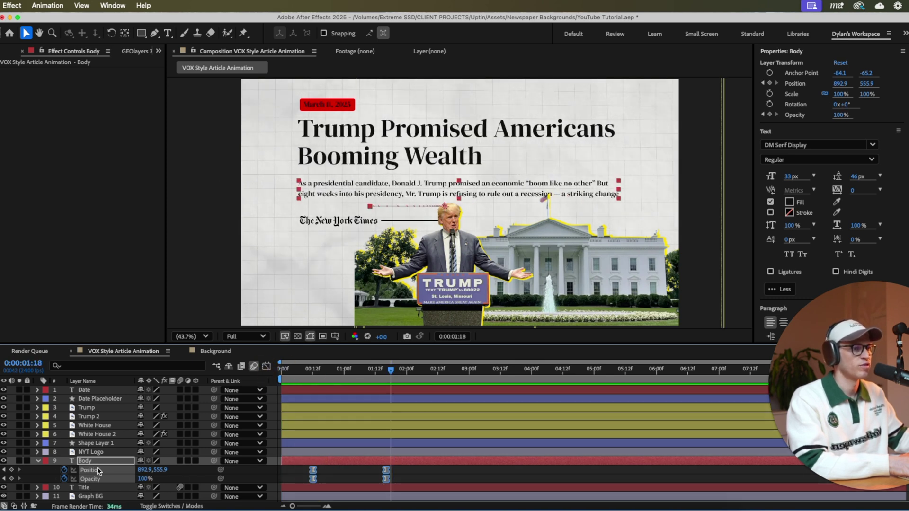
left_click(38, 461)
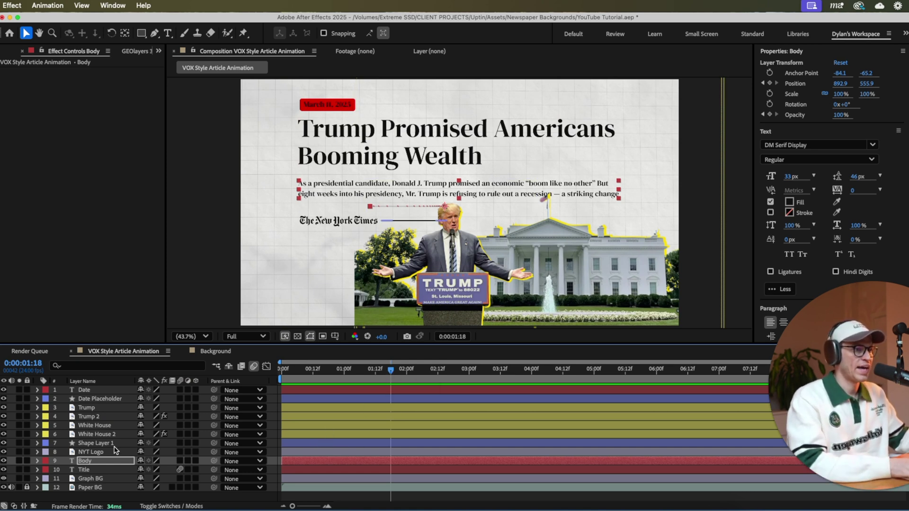
Add Position keyframes to the White House and White House 2 layers at 0:00:02:19, keeping their current positions.
left_click(95, 434)
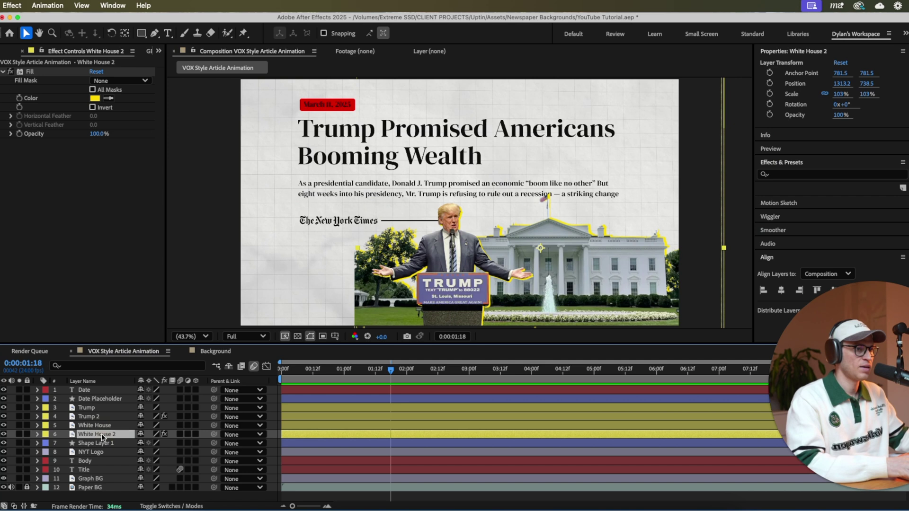
left_click(101, 425, "shift")
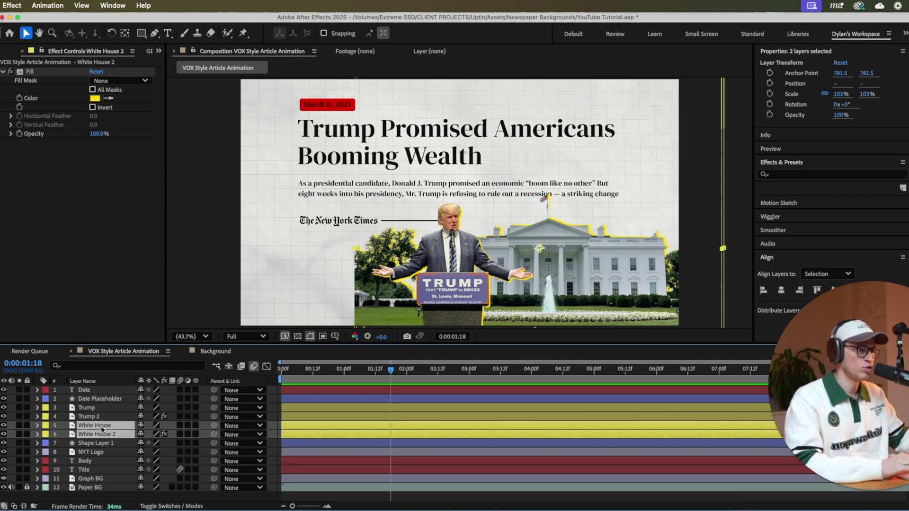
key("p")
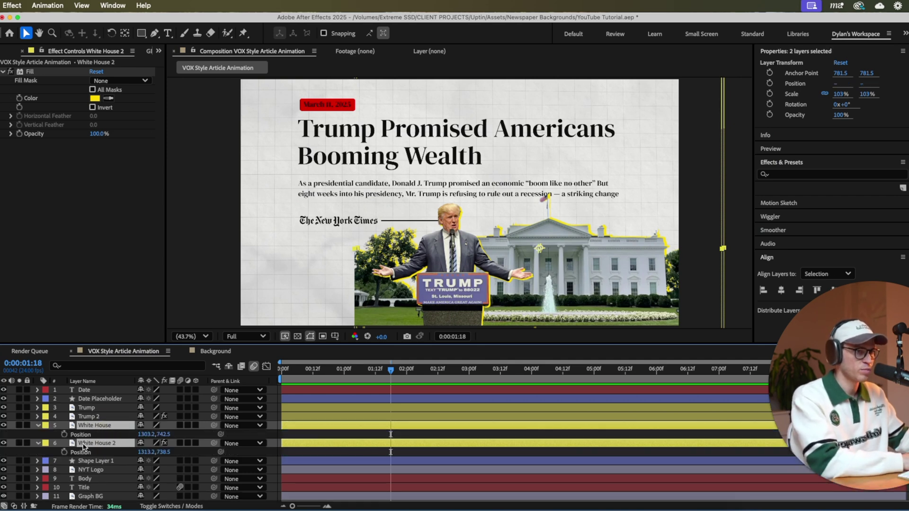
left_click_drag(391, 379, 454, 373)
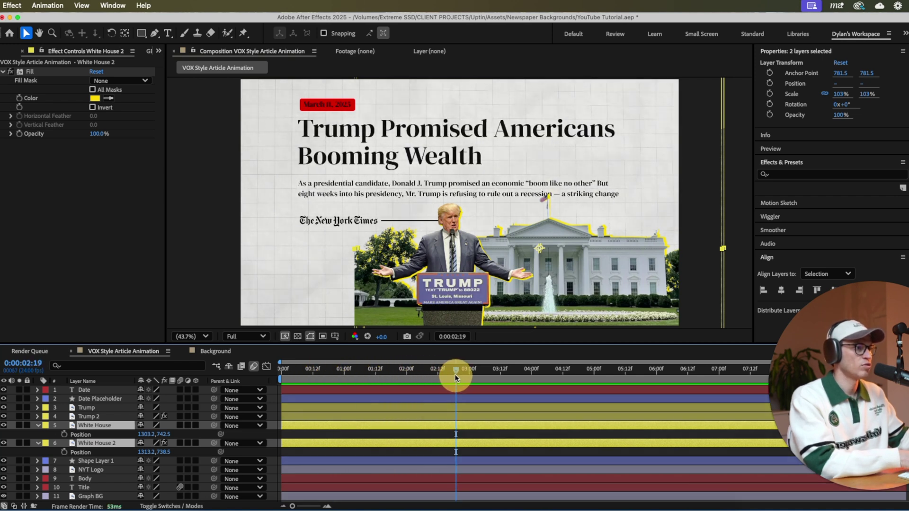
left_click(63, 434)
left_click(64, 452)
At 0:00:01:19, move both White House layers below the frame, with Y positions of 1395.5 and 1391.5.
key("space")
left_click_drag(452, 369, 393, 372)
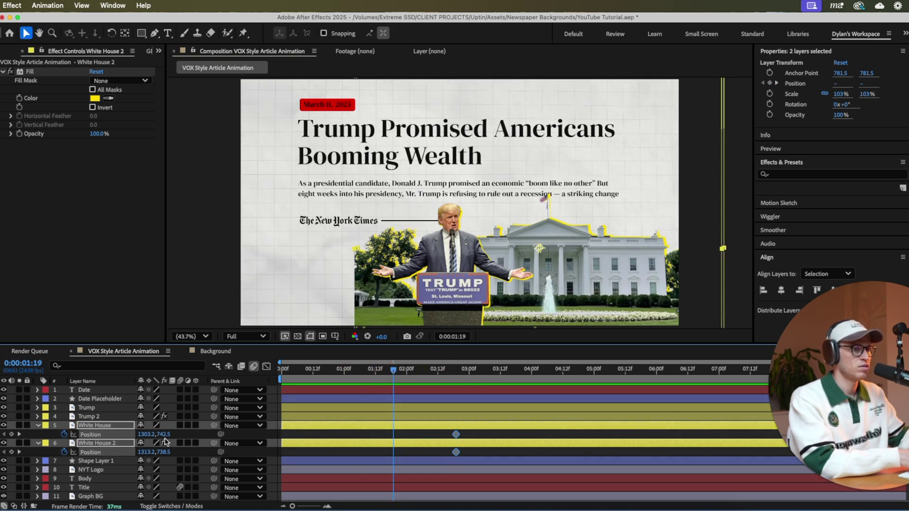
mouse_move(166, 435)
left_mouse_down()
mouse_move(320, 432)
mouse_move(494, 445)
mouse_move(392, 445)
mouse_move(385, 452)
left_mouse_up()
Apply Easy Ease to both White House layers' Position keyframes and stretch the ease into the final keyframe in the Graph Editor.
right_click(393, 452)
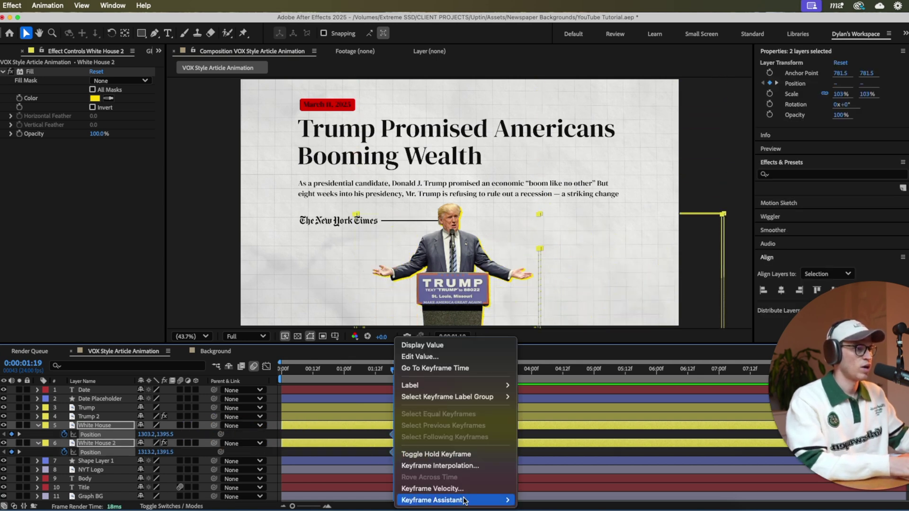
mouse_move(482, 500)
left_click(530, 431)
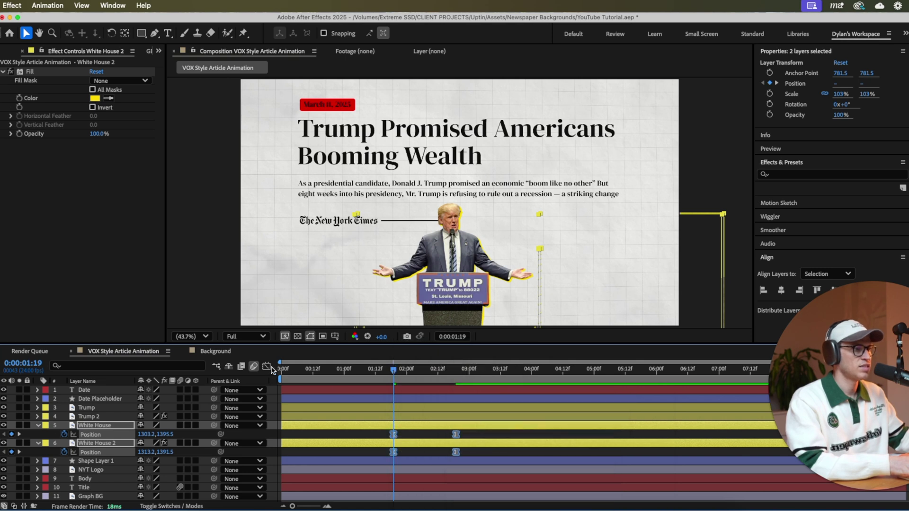
left_click(266, 367)
left_click(451, 473)
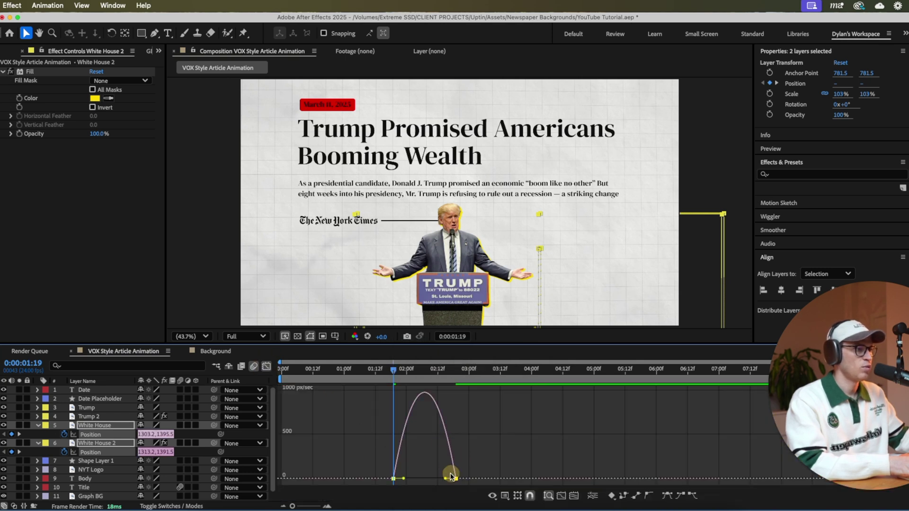
left_click_drag(444, 478, 412, 476)
left_click(436, 470)
key("shift+F3")
Preview the White House cutout's entrance and collapse both layers' properties.
key("space")
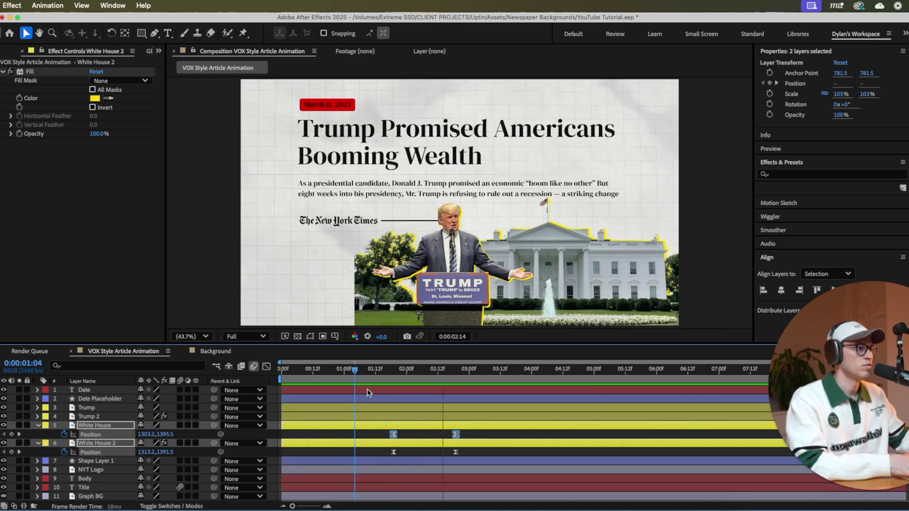
key("space")
left_click_drag(466, 377, 491, 376)
left_click(39, 425)
left_click(39, 433)
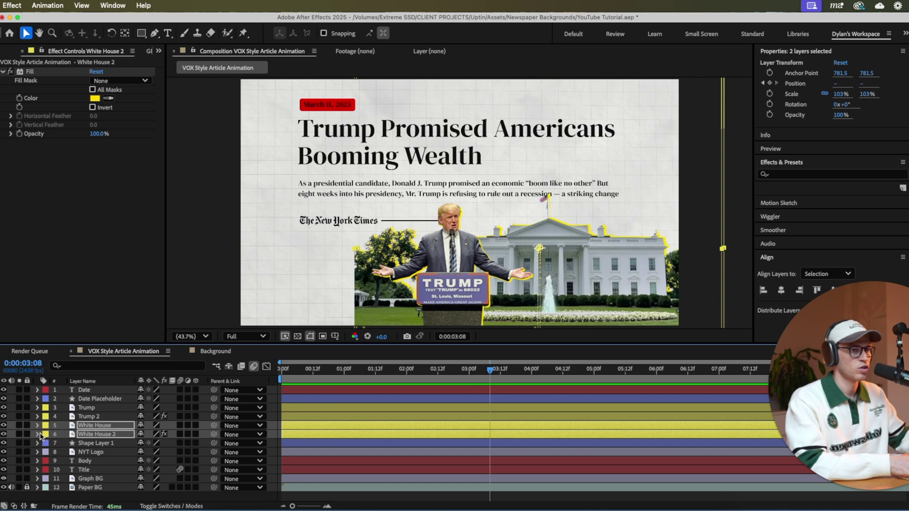
Keyframe the Trump and Trump 2 layers' current positions at 0:00:03:08, and Y positions of 1438.4 and 1443.4 at 0:00:02:06.
left_click(86, 415)
left_click(86, 409)
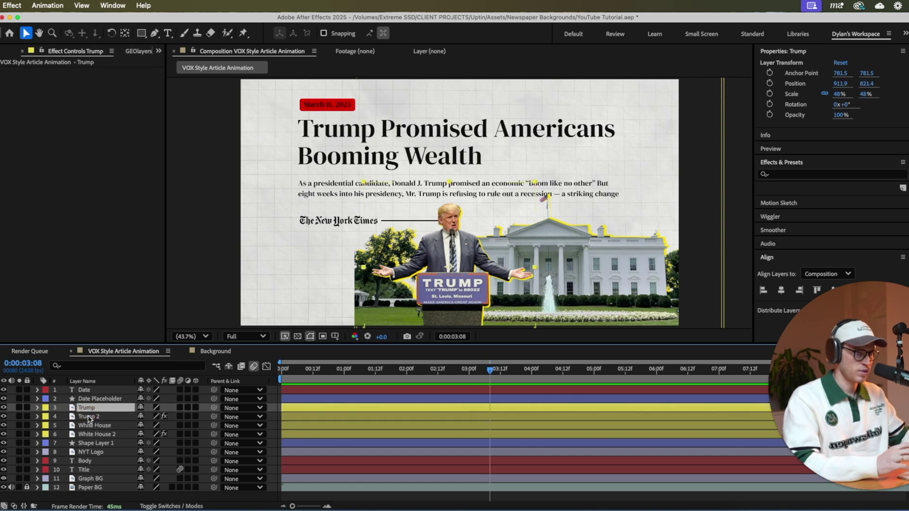
left_click(92, 417, "shift")
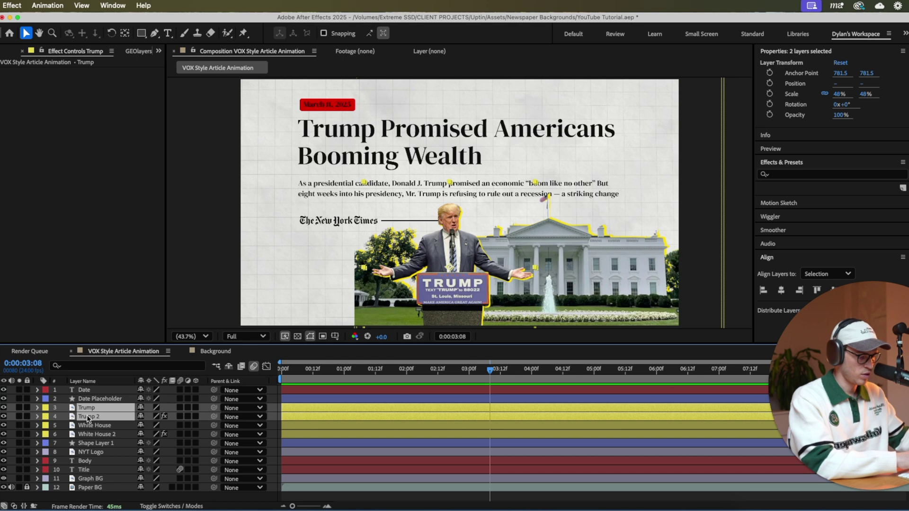
key("p")
left_click(64, 417)
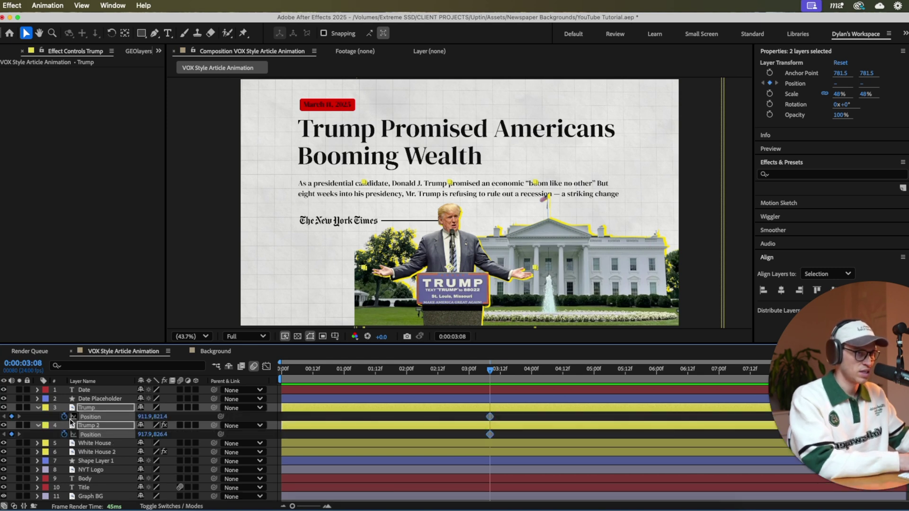
left_click_drag(489, 370, 420, 374)
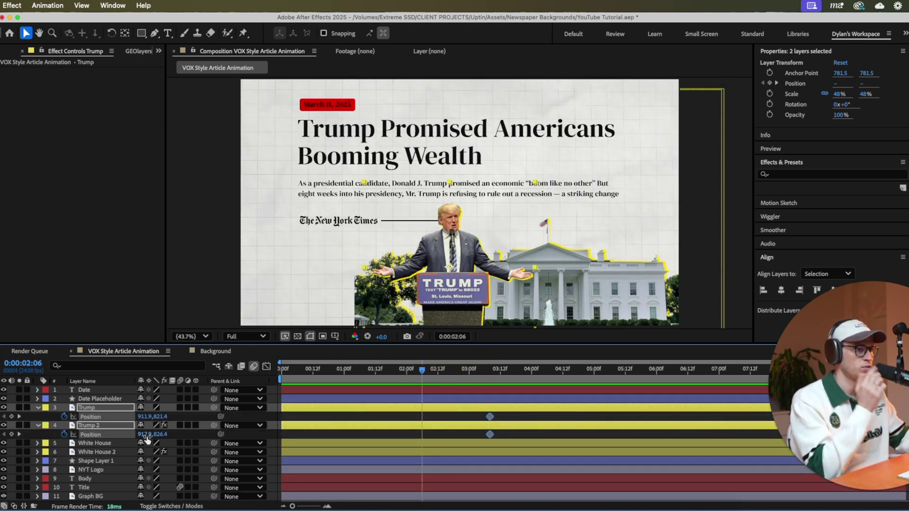
left_click_drag(160, 417, 443, 426)
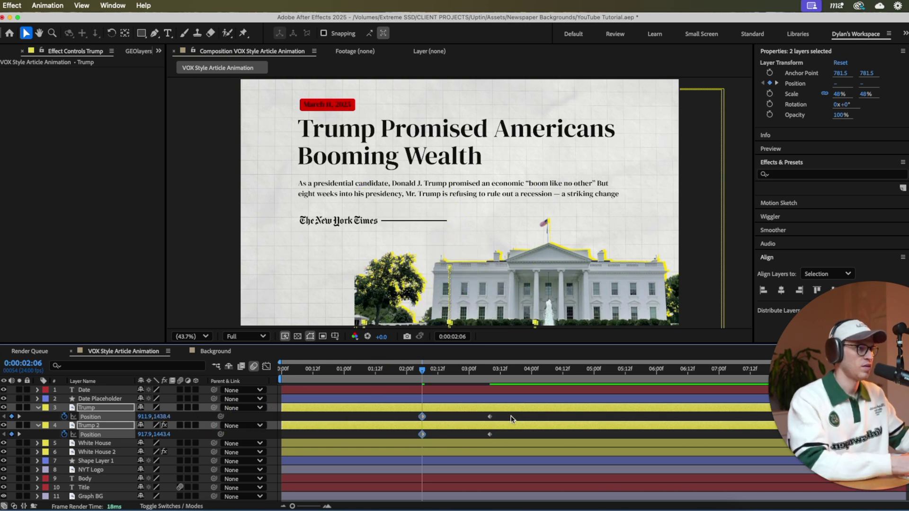
Apply Easy Ease to the Trump and Trump 2 Position keyframes and lengthen the ease into the final keyframe in the Graph Editor.
left_click_drag(510, 415, 408, 441)
right_click(421, 433)
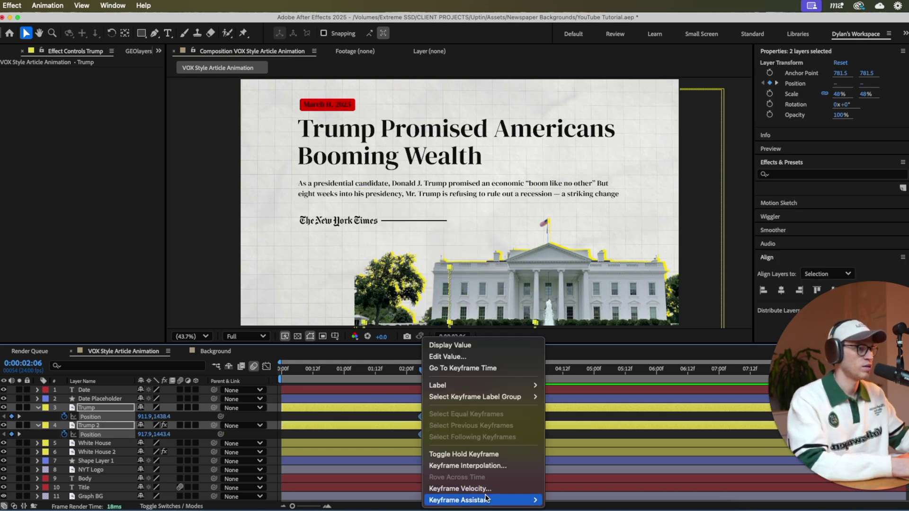
mouse_move(473, 499)
left_click(565, 431)
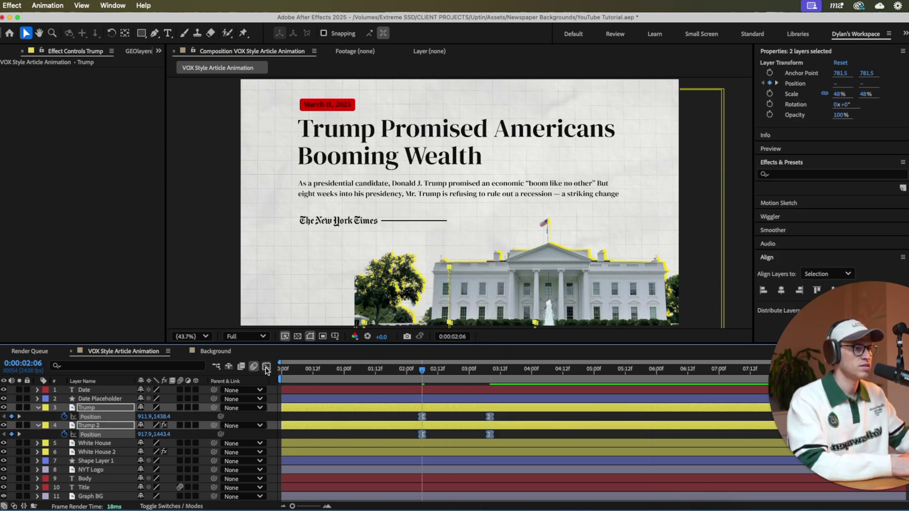
left_click(267, 367)
mouse_move(473, 478)
left_mouse_down()
mouse_move(439, 479)
mouse_move(473, 480)
mouse_move(442, 477)
mouse_move(455, 478)
left_mouse_up()
left_click(266, 367)
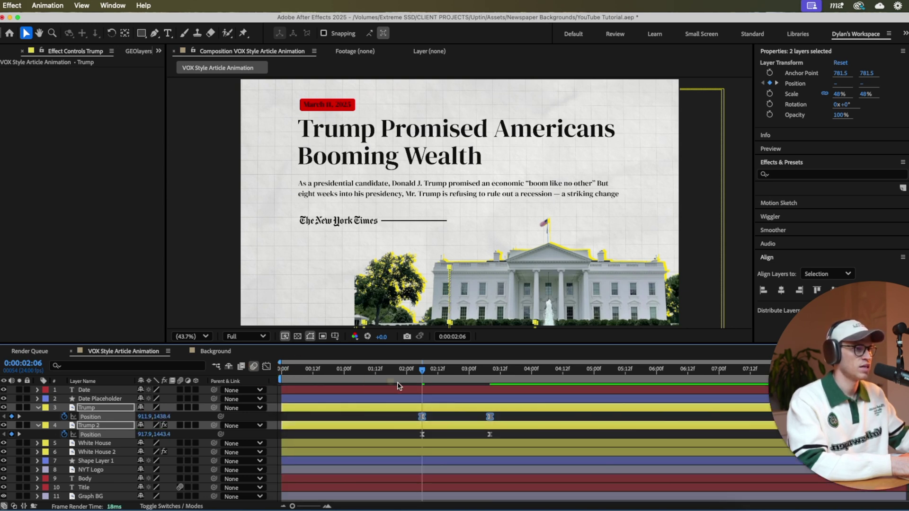
Preview the podium cutout's entrance and collapse the Trump and Trump 2 properties.
left_click_drag(418, 376, 349, 378)
key("space")
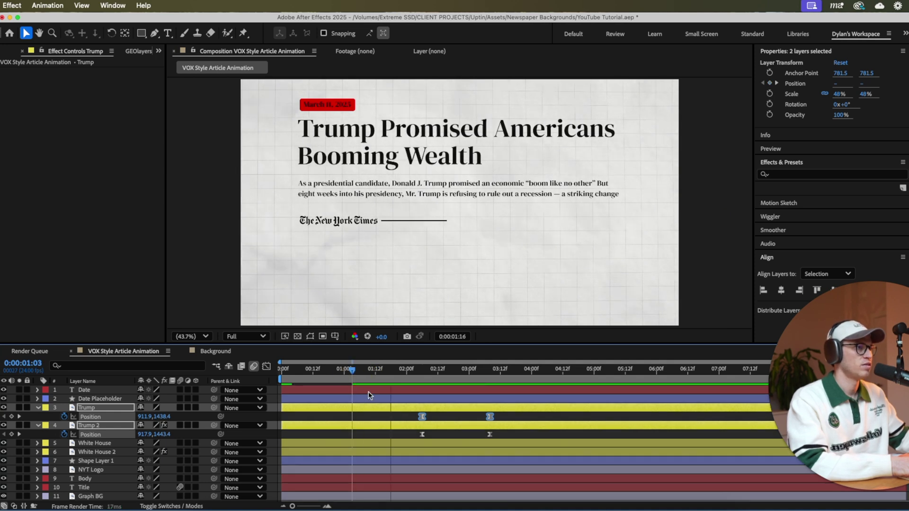
key("space")
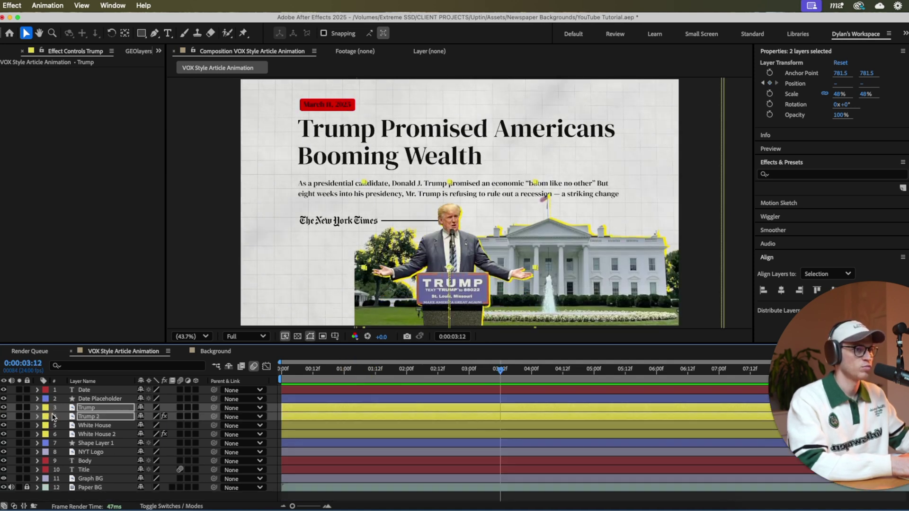
left_click(39, 408)
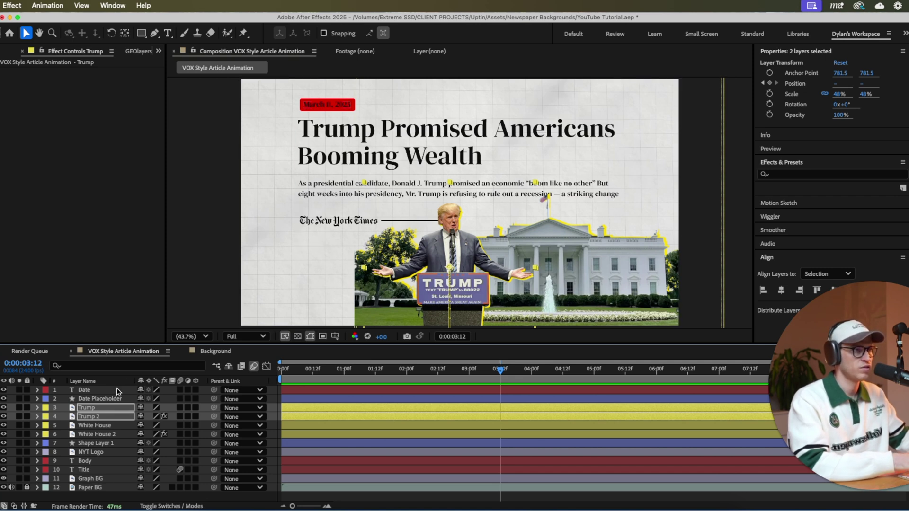
Keyframe the NYT Logo's current position at 0:00:01:21 and a lower starting Y position of 743.7 at 0:00:01:03.
left_click(107, 451)
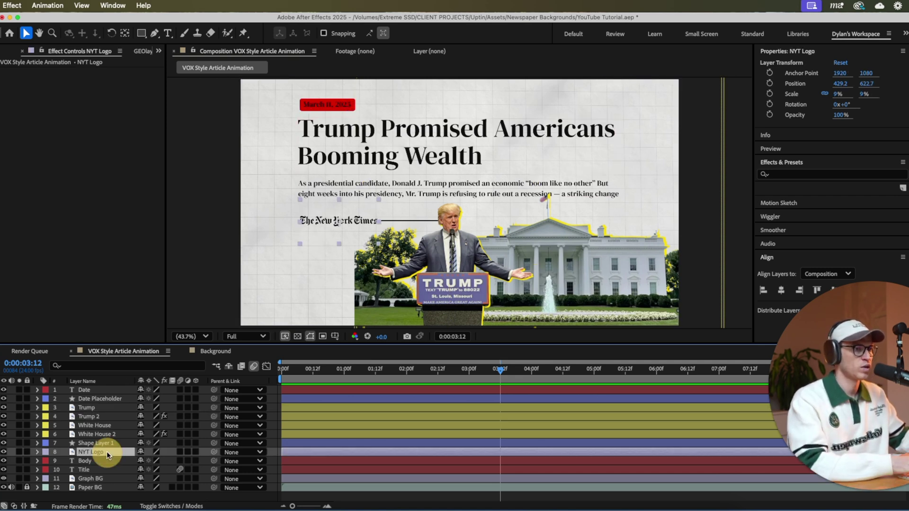
key("p")
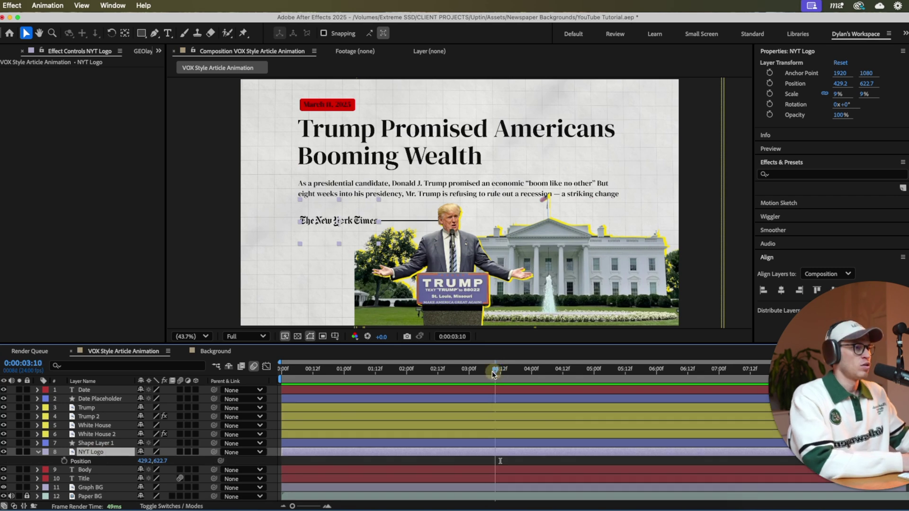
left_click(461, 379)
left_click_drag(460, 379, 399, 374)
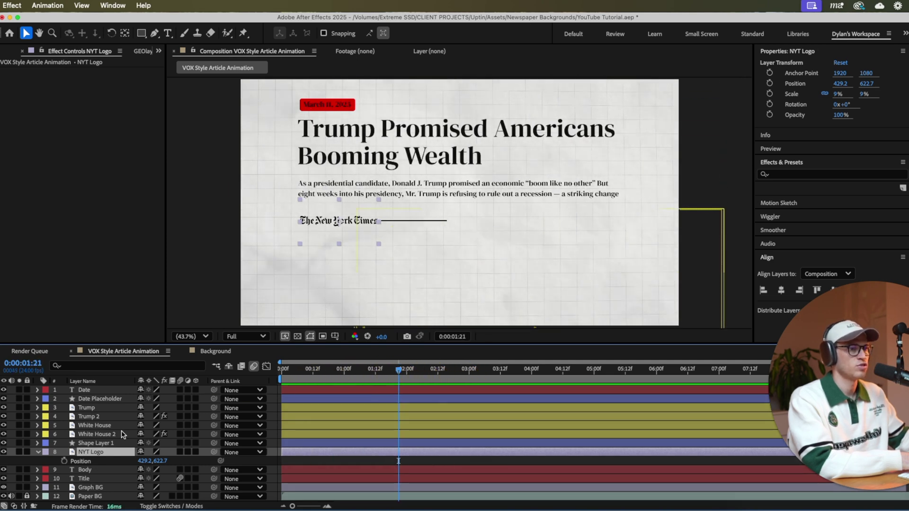
left_click(65, 461)
left_click_drag(398, 368, 351, 373)
mouse_move(163, 461)
left_mouse_down()
mouse_move(205, 471)
mouse_move(219, 462)
mouse_move(171, 475)
left_mouse_up()
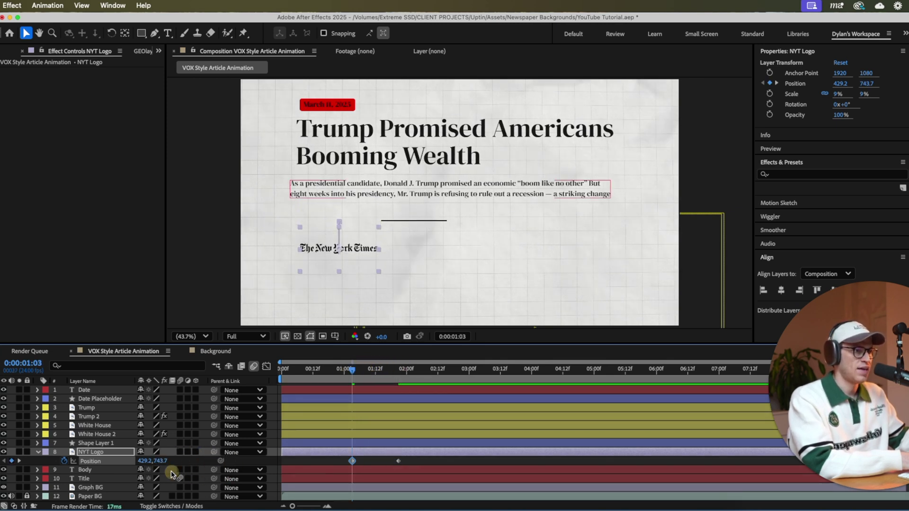
Keyframe the NYT Logo's opacity from 0% at 0:00:01:03 to 100% at 0:00:01:21.
key("t")
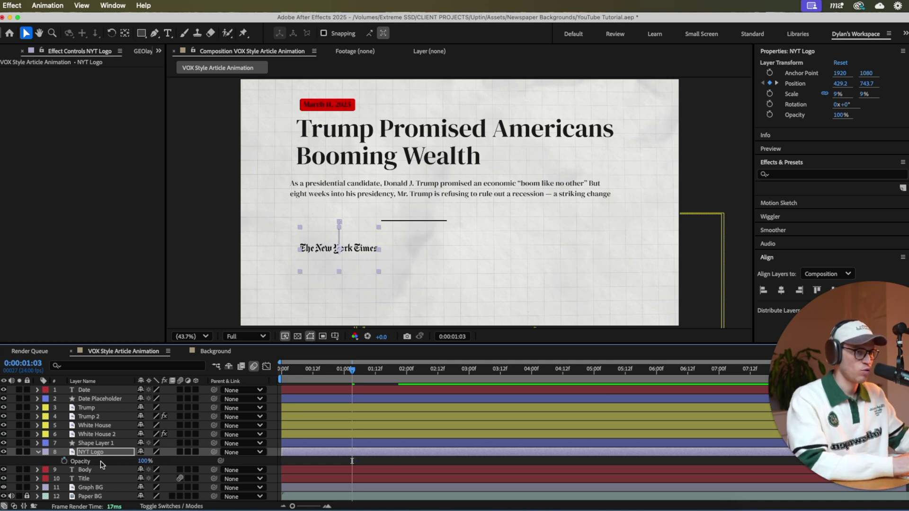
left_click(64, 460)
left_click_drag(142, 461, 111, 462)
key("shift+p")
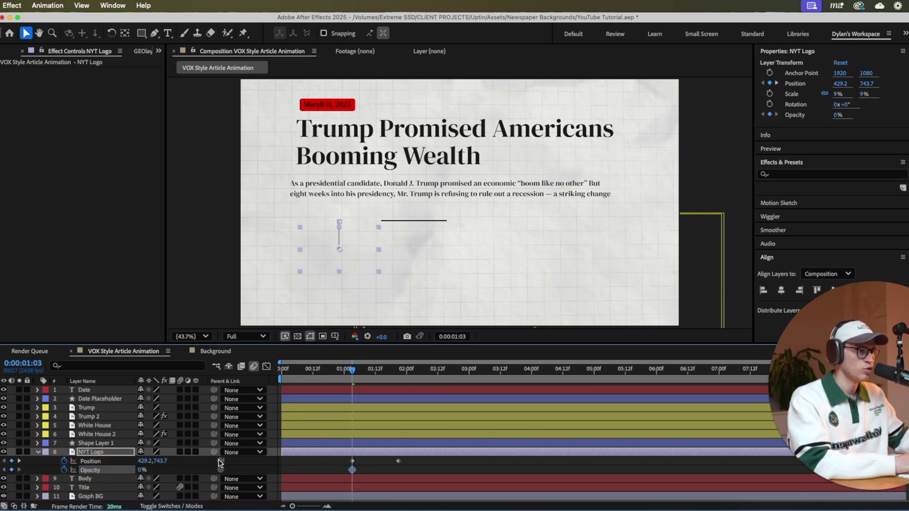
left_click_drag(352, 376, 396, 378)
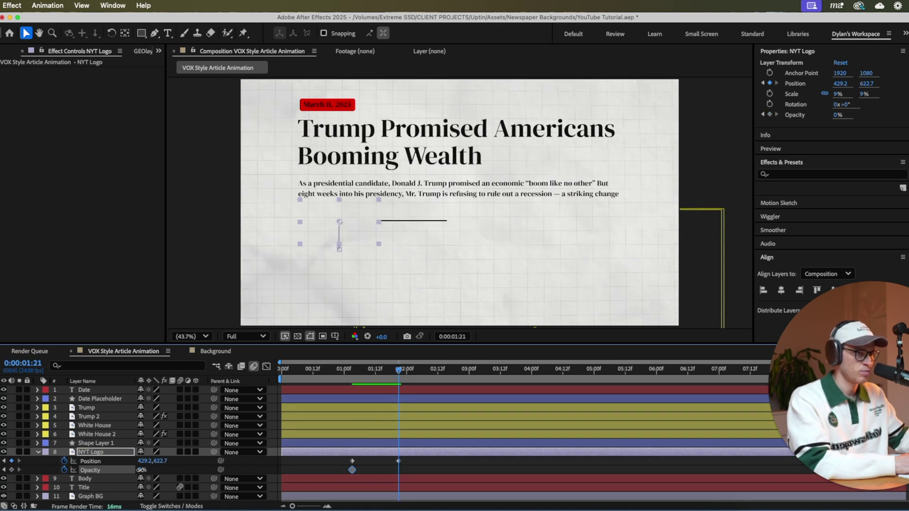
left_click_drag(140, 474, 355, 457)
Apply Easy Ease to the NYT Logo's Position and Opacity keyframes and adjust the speed curve's ease in the Graph Editor.
right_click(352, 463)
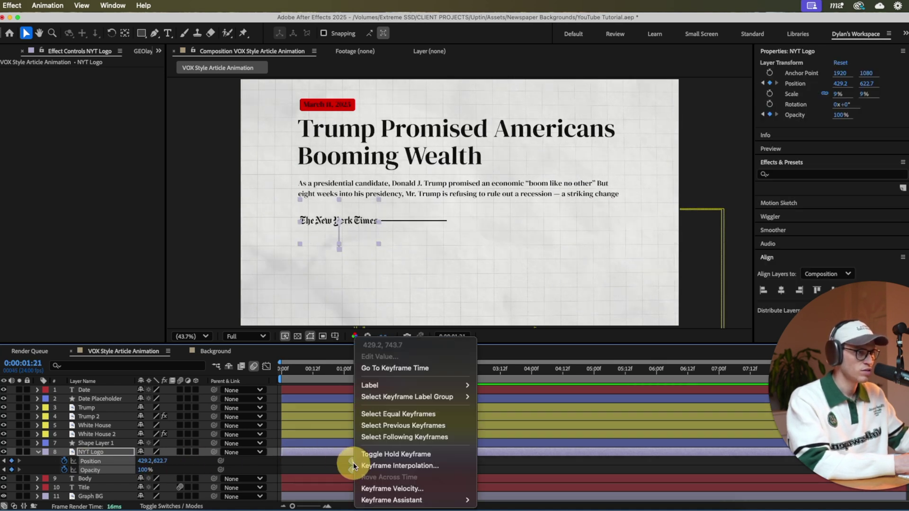
mouse_move(402, 500)
left_click(518, 430)
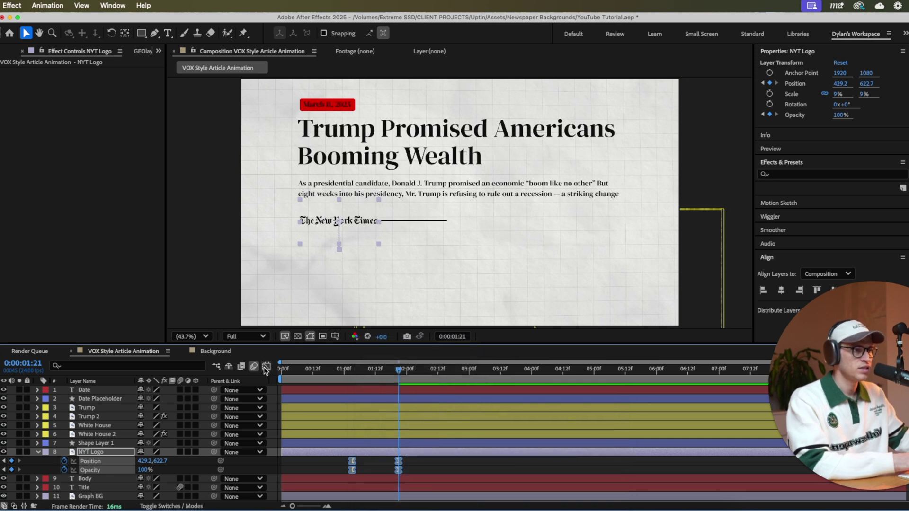
left_click(266, 367)
left_click(394, 449)
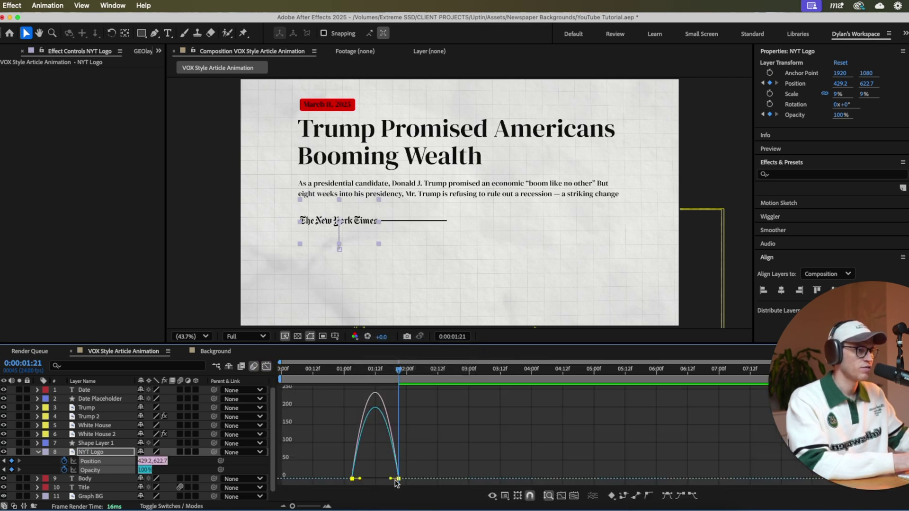
left_click(361, 478)
left_click(266, 366)
Preview the logo's entrance from the start of the composition and collapse the NYT Logo properties.
key("Home")
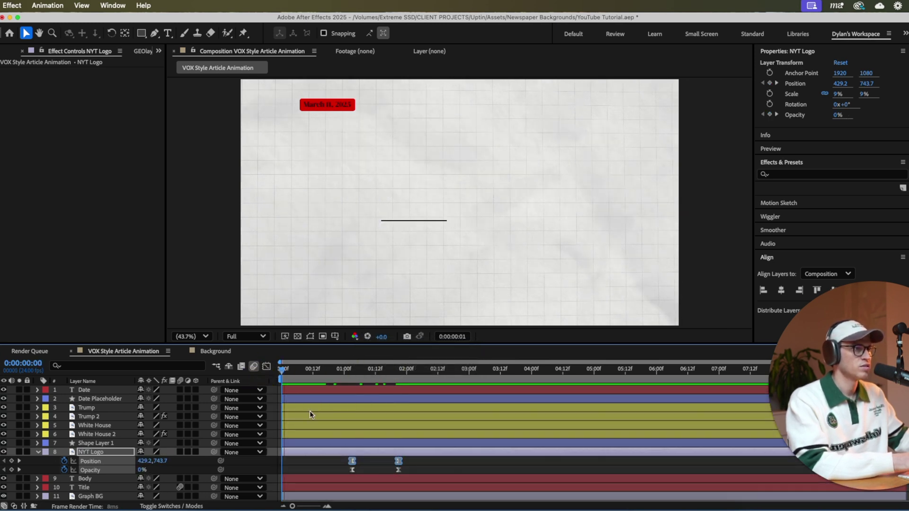
key("space")
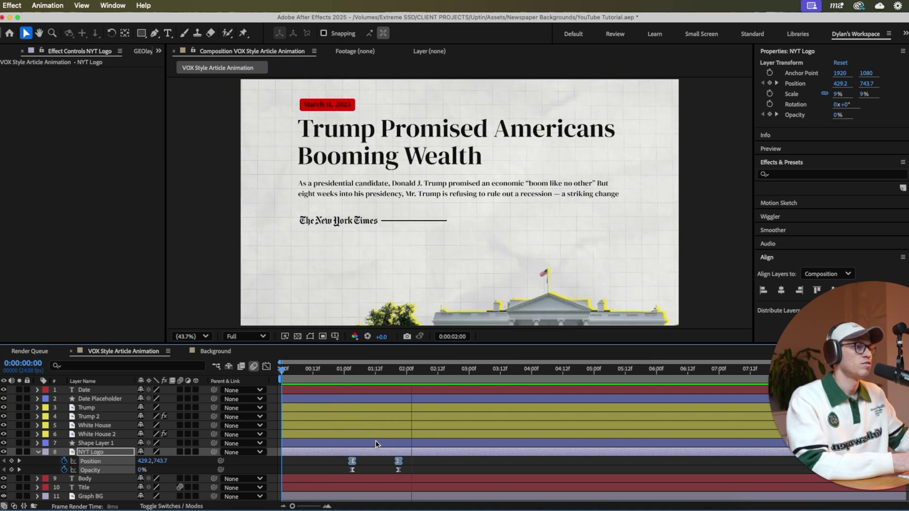
key("space")
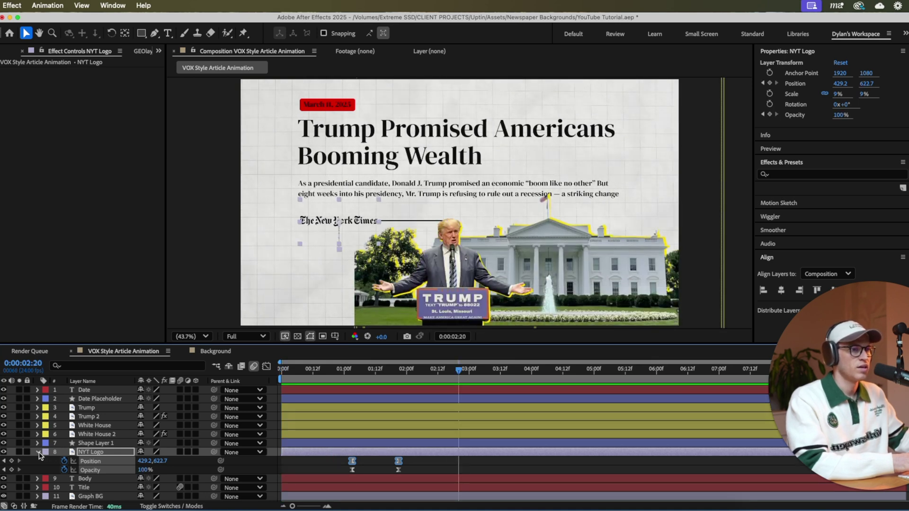
left_click(37, 452)
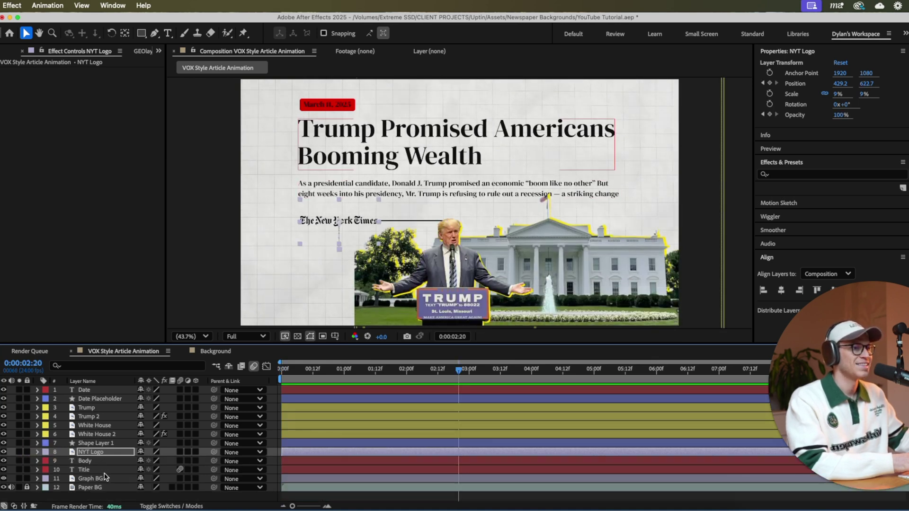
Rename the Shape Layer 1 layer as Black Line.
left_click(103, 443)
right_click(105, 445)
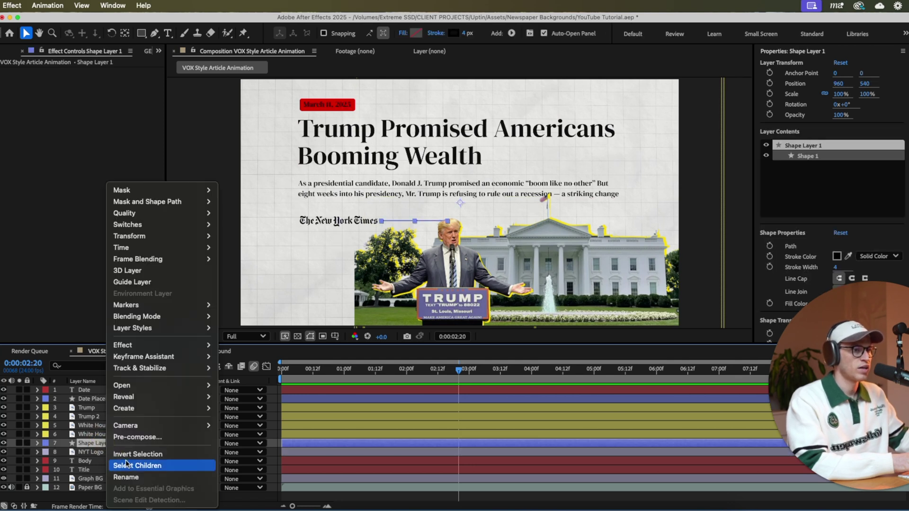
left_click(124, 476)
type("Black Line")
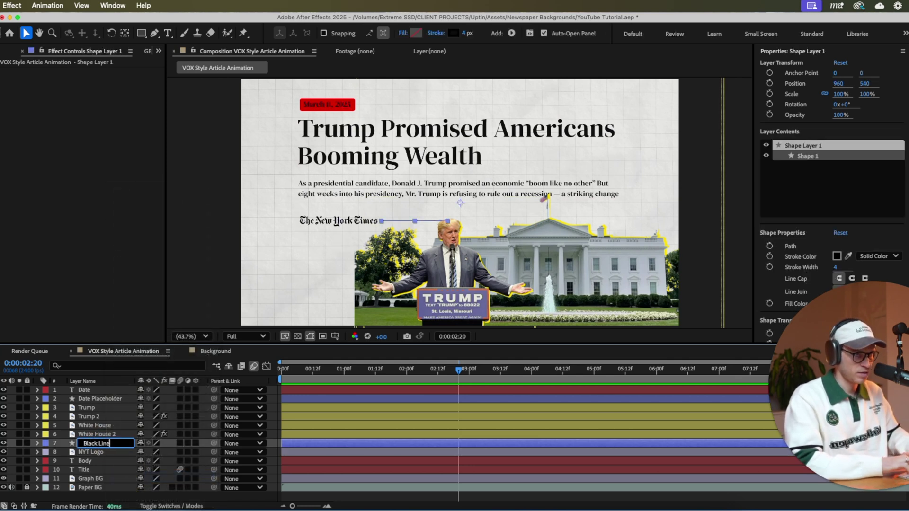
key("Return")
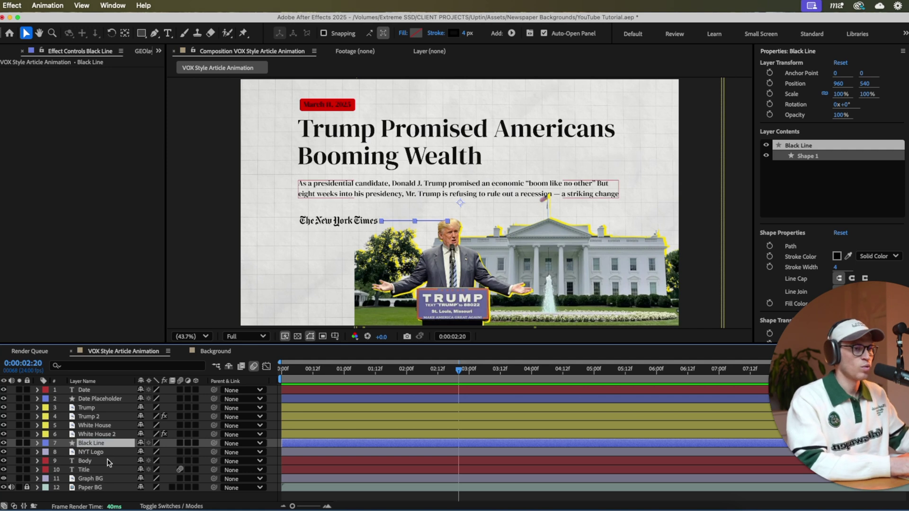
Set the current time to 0:00:01:16, add Trim Paths to the Black Line layer and expand its properties.
left_click(431, 400)
left_click_drag(460, 369, 386, 379)
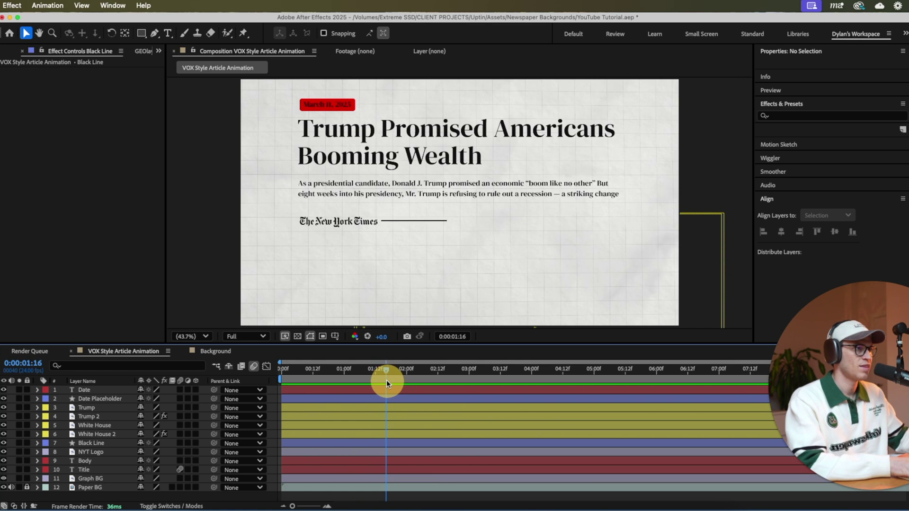
left_click(391, 441)
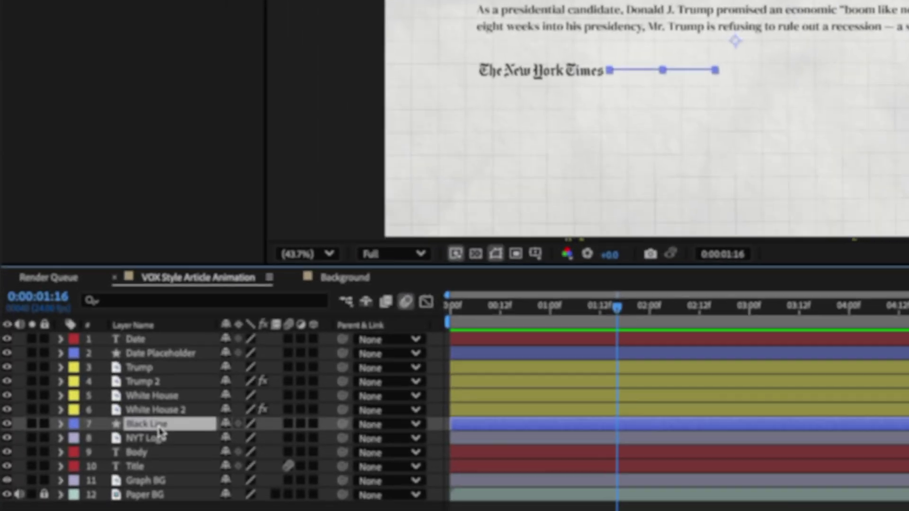
left_click(60, 424)
scroll(134, 441, "down", 1)
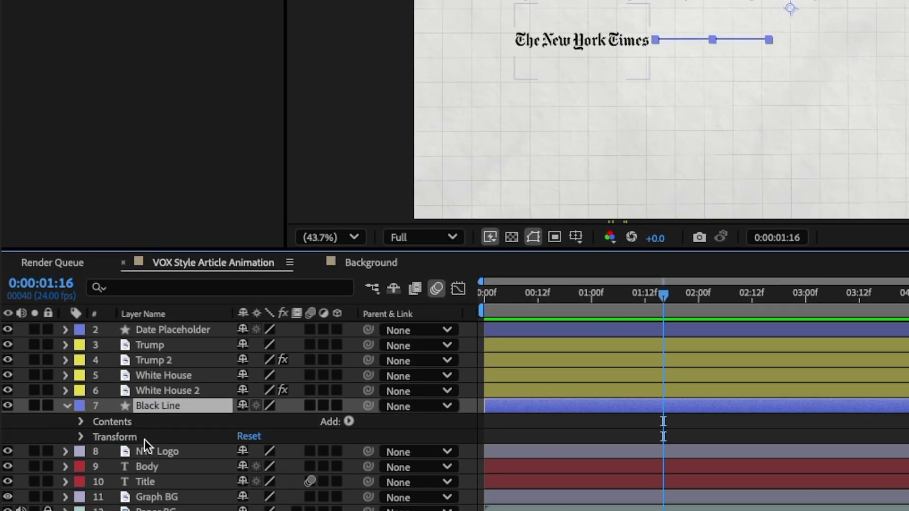
left_click(350, 421)
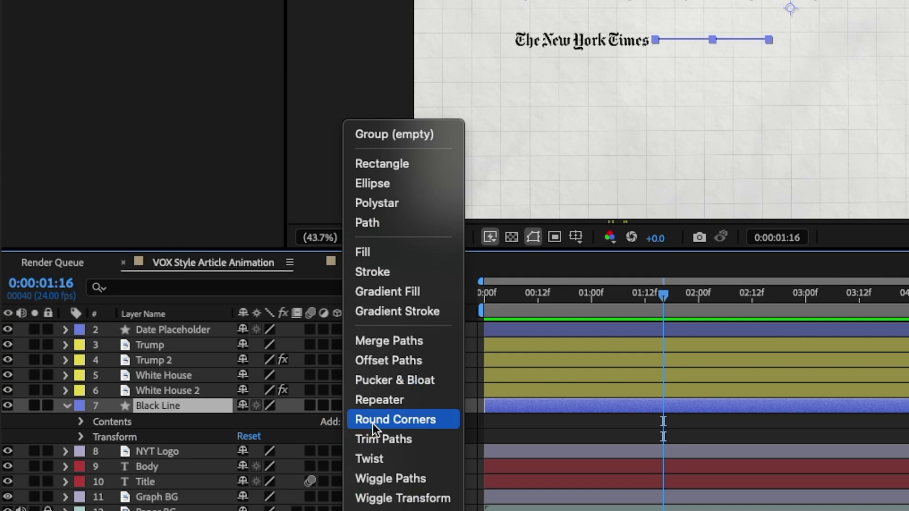
left_click(419, 438)
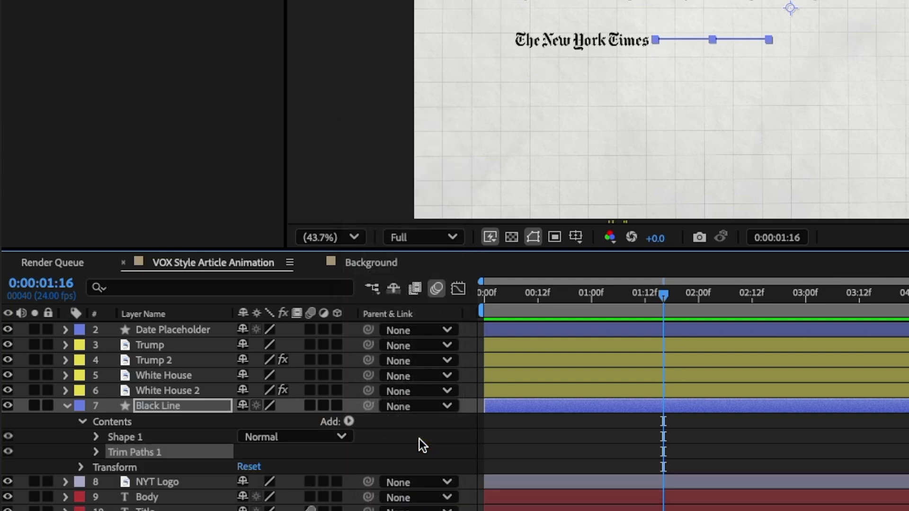
scroll(128, 429, "down", 2)
left_click(97, 422)
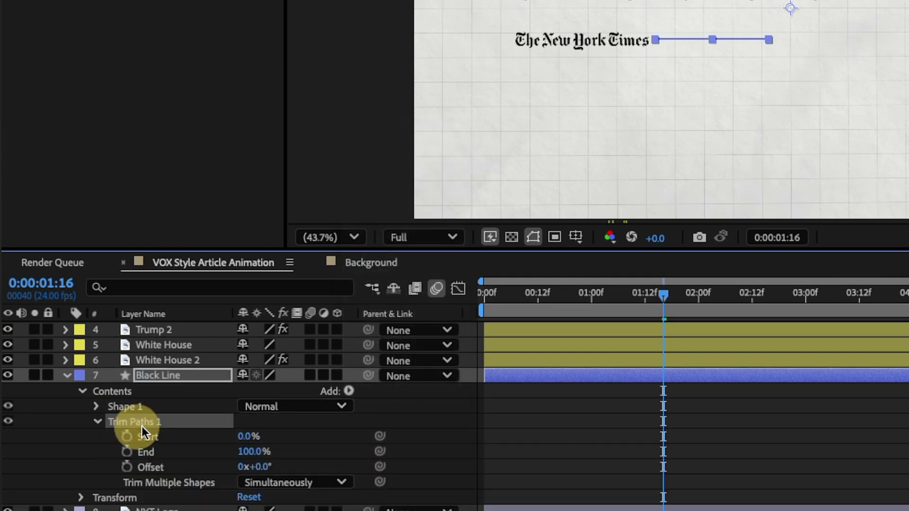
scroll(141, 425, "down", 3)
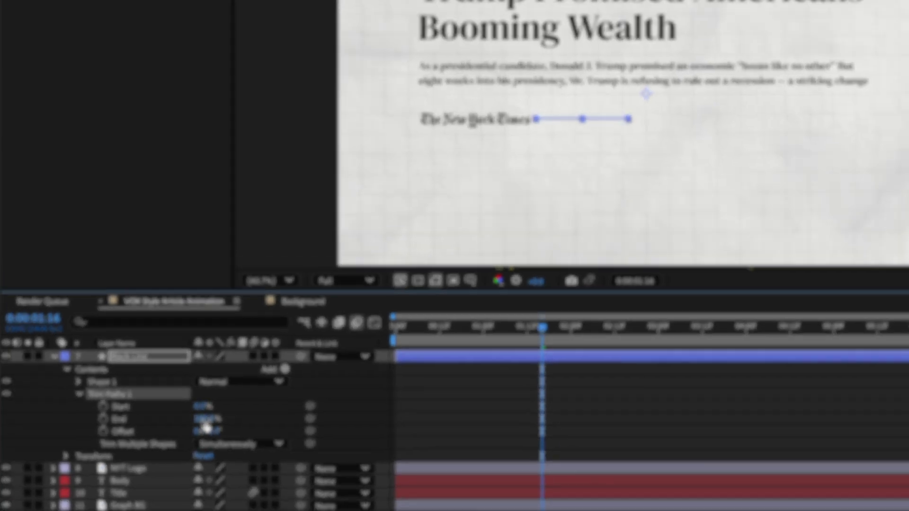
Keyframe the Black Line's Trim Paths End from 0% at 0:00:01:16 to 100% at 0:00:03:08.
left_click_drag(250, 405, 152, 412)
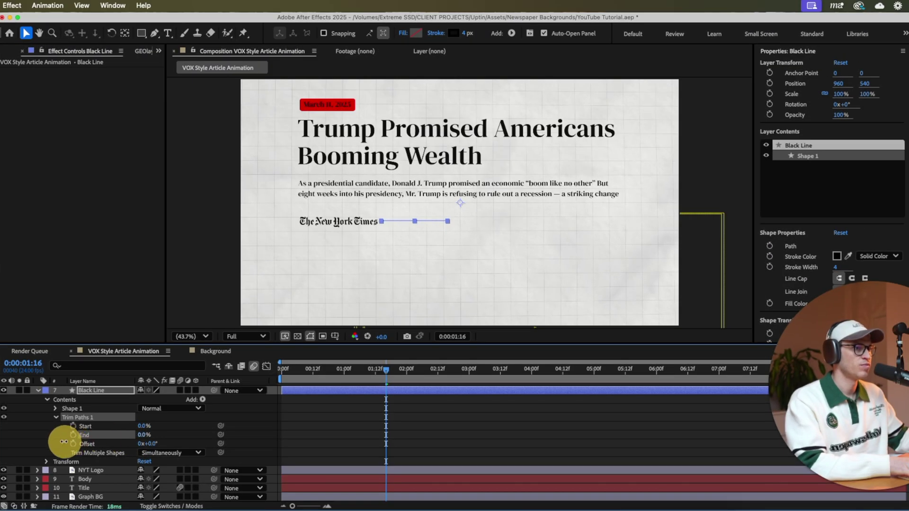
left_click(73, 435)
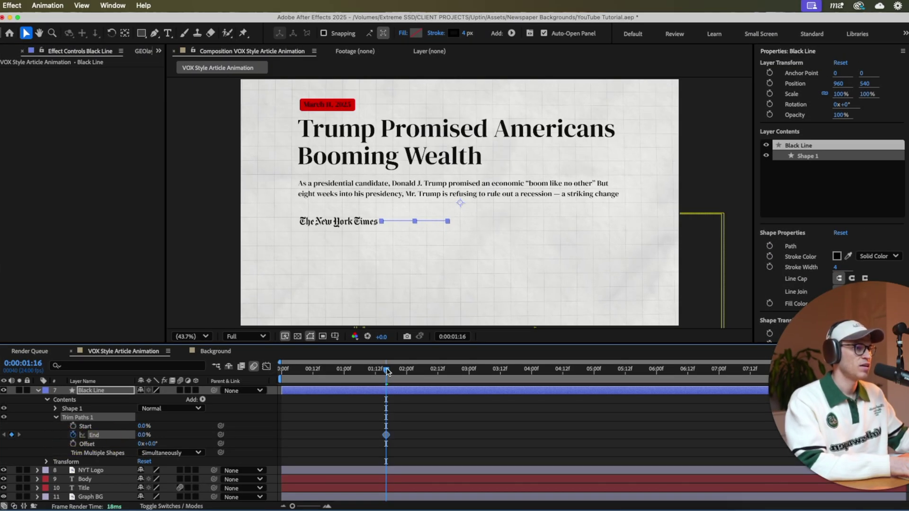
key("space")
key("space")
left_click_drag(142, 439, 346, 433)
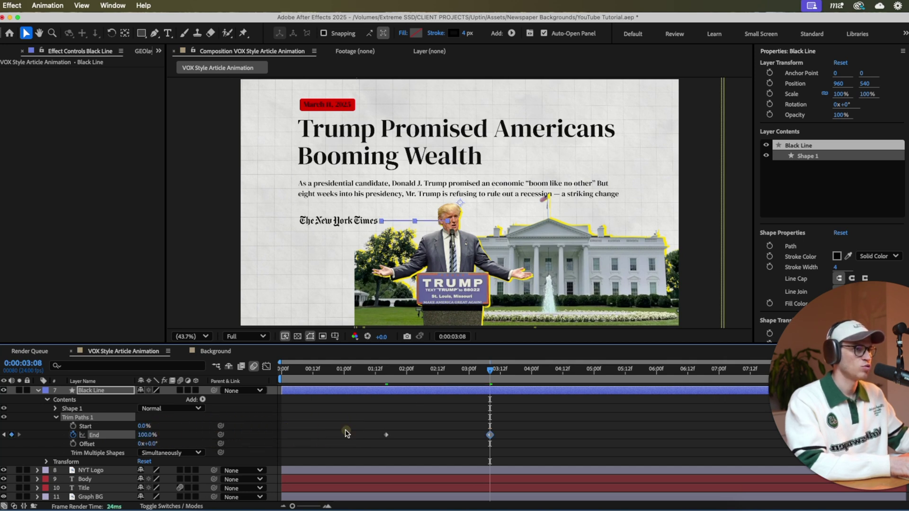
Apply Easy Ease to the Black Line's End keyframes, lengthen the ease into the final keyframe in the Graph Editor, and preview it.
left_click_drag(526, 414, 355, 471)
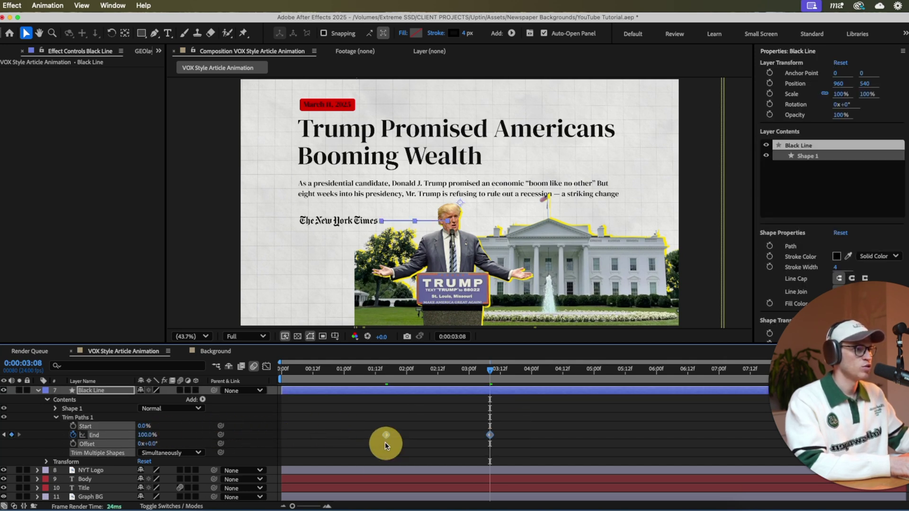
right_click(385, 434)
mouse_move(440, 497)
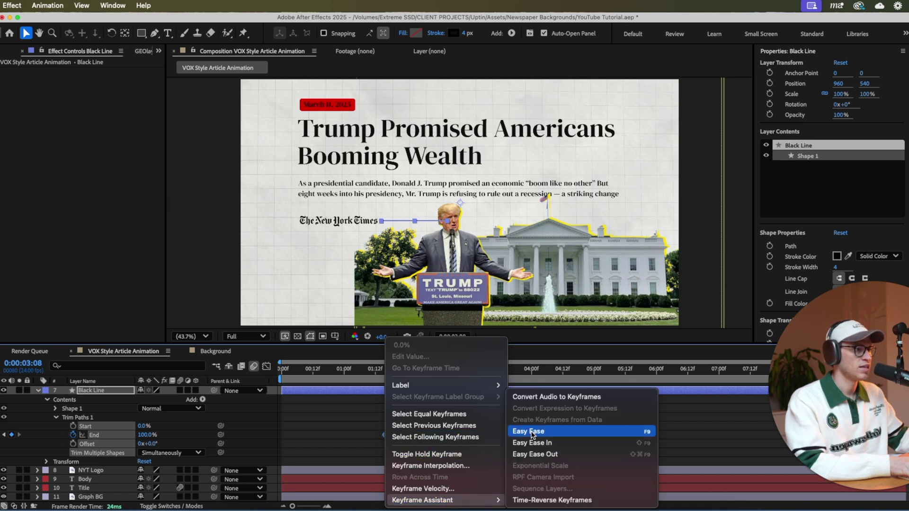
left_click(525, 428)
left_click(267, 367)
left_click(489, 477)
left_click_drag(462, 479, 437, 479)
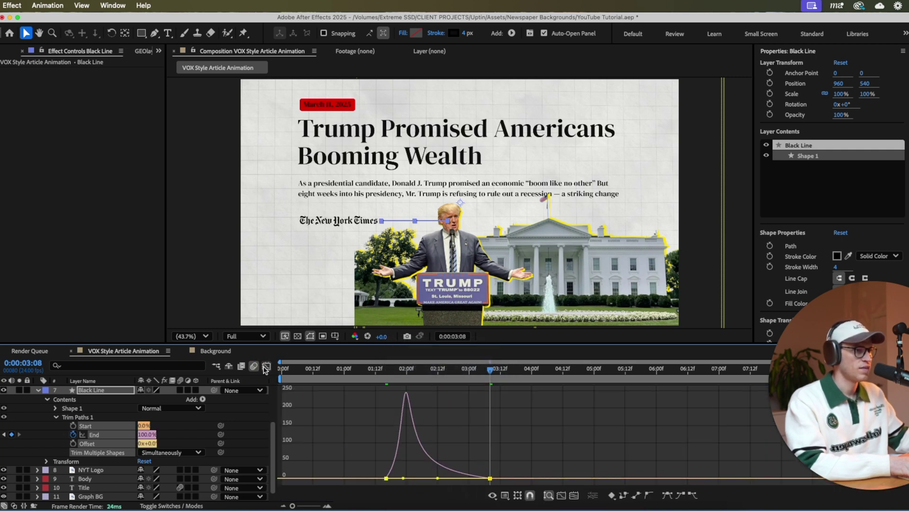
left_click(266, 367)
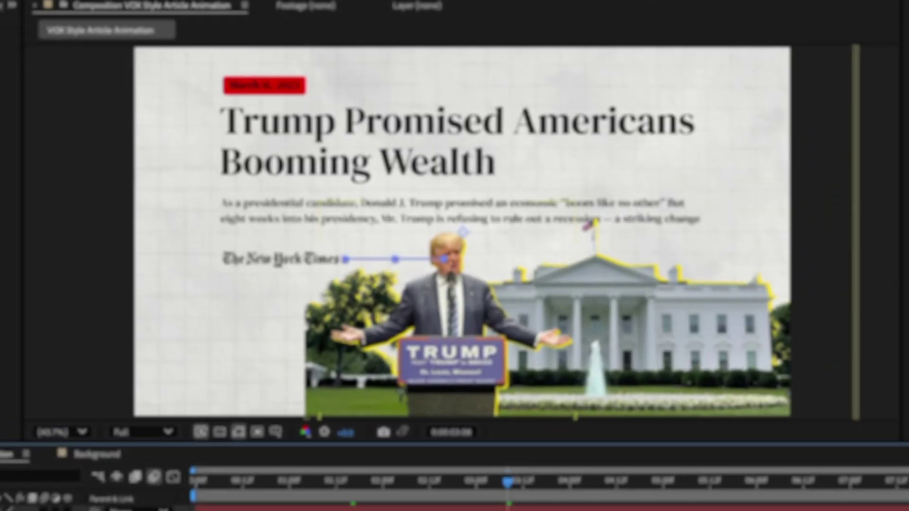
key("space")
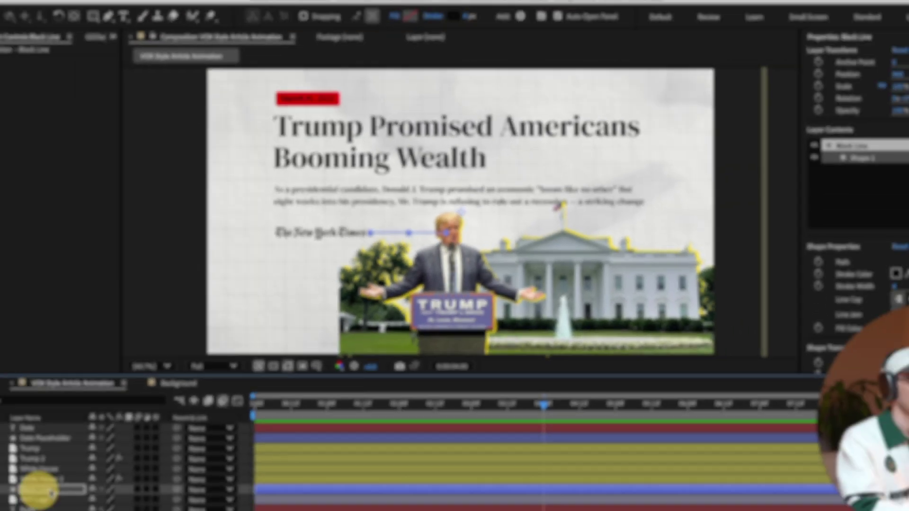
Keyframe the current positions of Date and Date Placeholder at 0:00:02:14, with starting X positions of 781.8 and 824 at 0:00:02:00.
left_click(422, 373)
left_click_drag(424, 373, 442, 373)
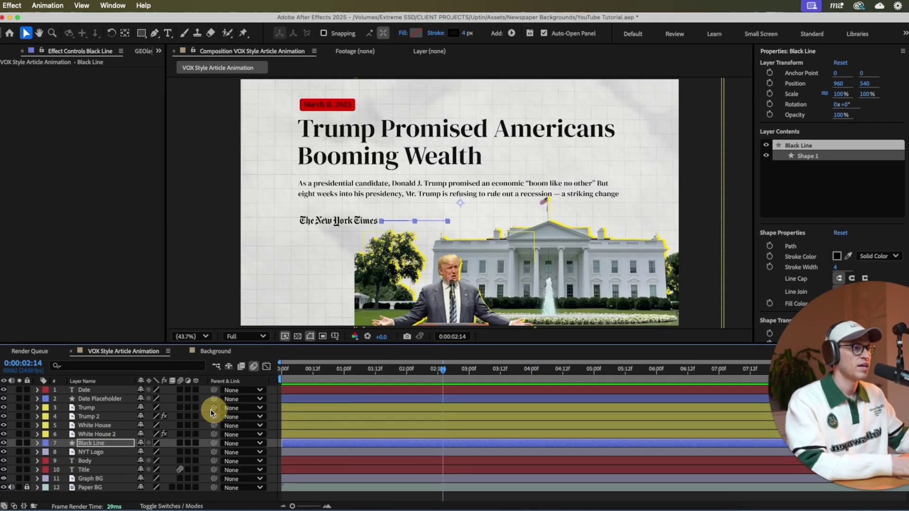
left_click(96, 400)
left_click(95, 390, "shift")
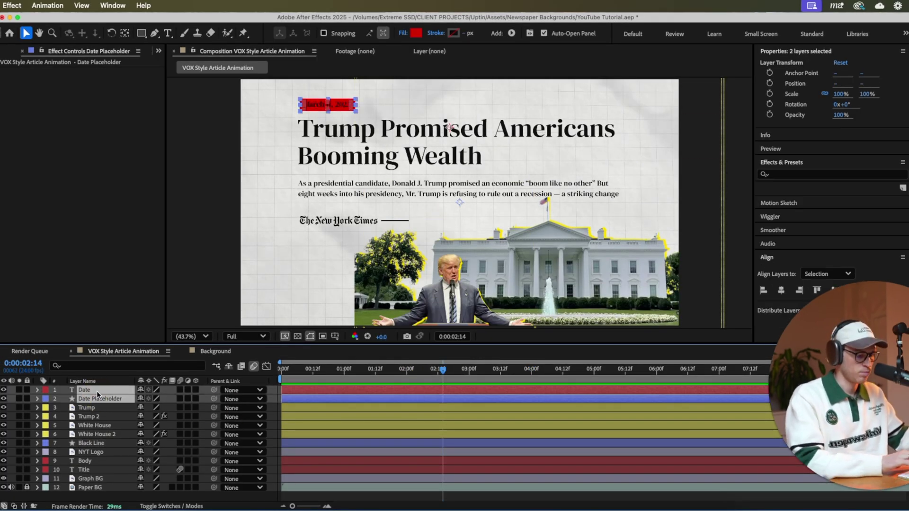
key("p")
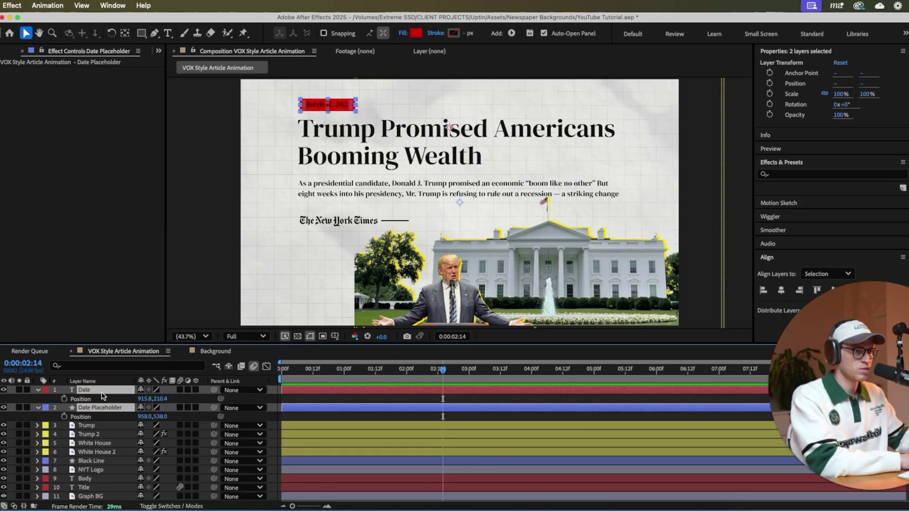
left_click(64, 398)
left_click_drag(435, 375, 403, 371)
left_click_drag(141, 399, 78, 406)
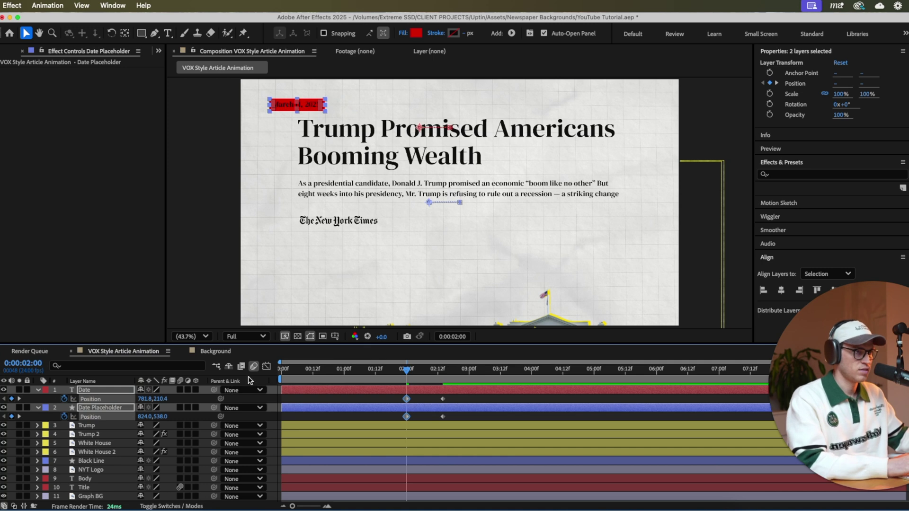
Keyframe the opacity of Date and Date Placeholder from 0% at 0:00:02:00 to 100% at 0:00:02:14.
left_click_drag(400, 369, 443, 370)
key("t")
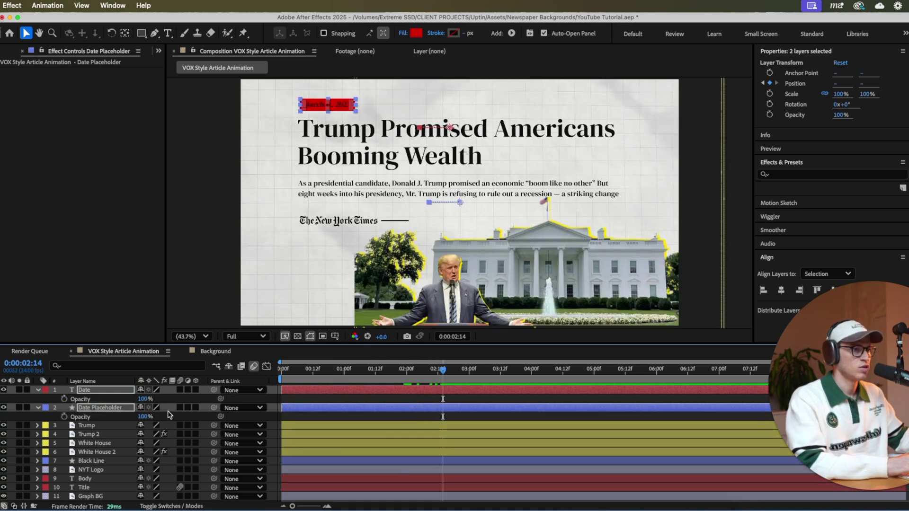
left_click(64, 416)
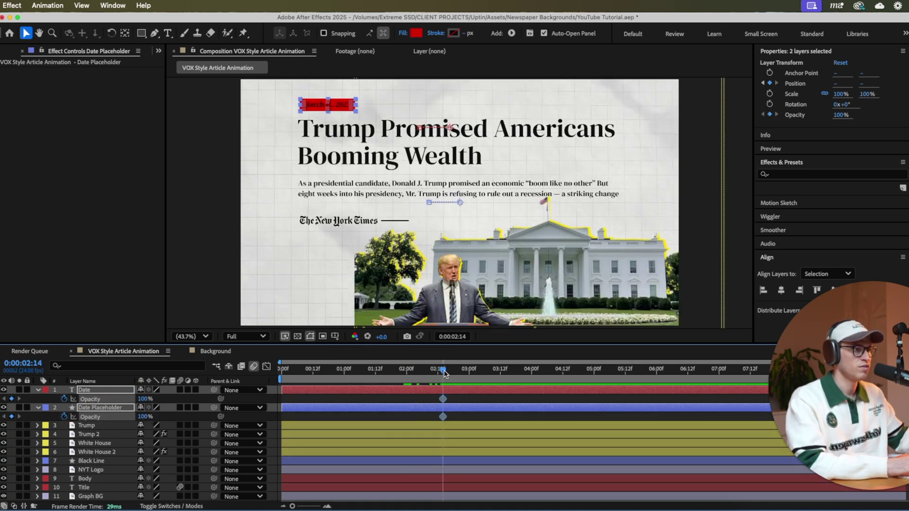
key("shift+p")
left_click_drag(441, 370, 405, 371)
left_click_drag(145, 435, 19, 443)
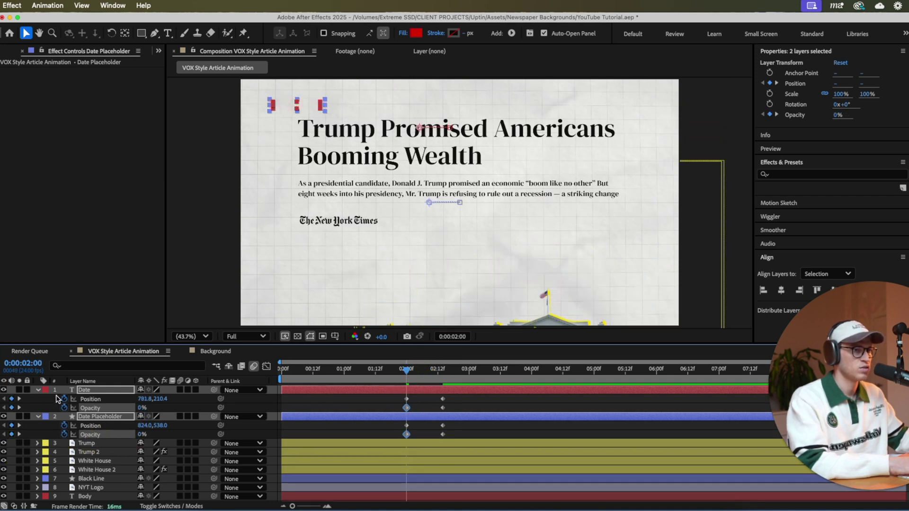
Apply Easy Ease to the Position and Opacity keyframes of Date and Date Placeholder and adjust the ease into the final keyframe in the Graph Editor.
left_click_drag(461, 440, 402, 394)
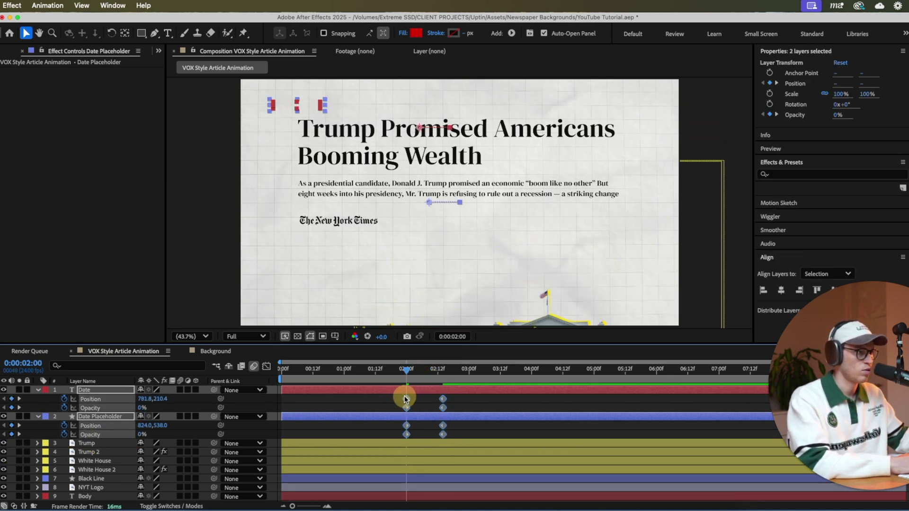
right_click(403, 395)
mouse_move(469, 500)
left_click(568, 430)
left_click(266, 366)
left_click(440, 450)
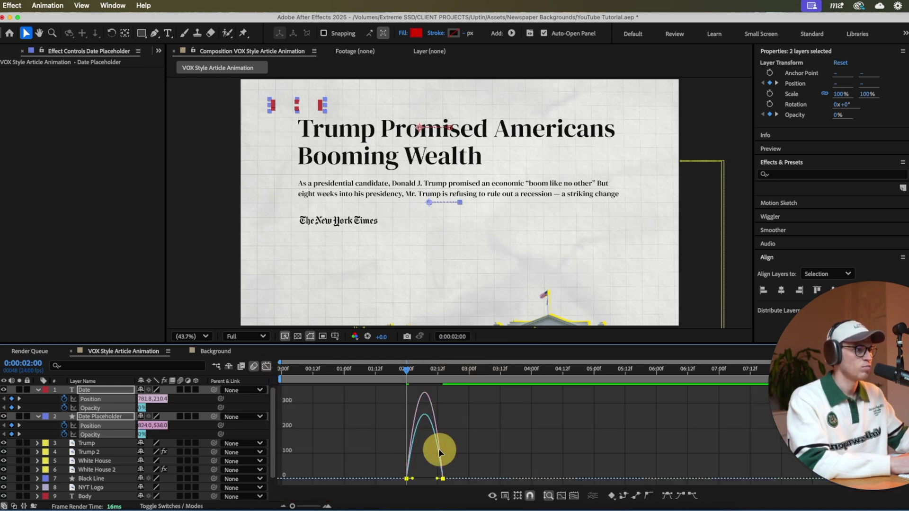
left_click(440, 480)
left_click(267, 366)
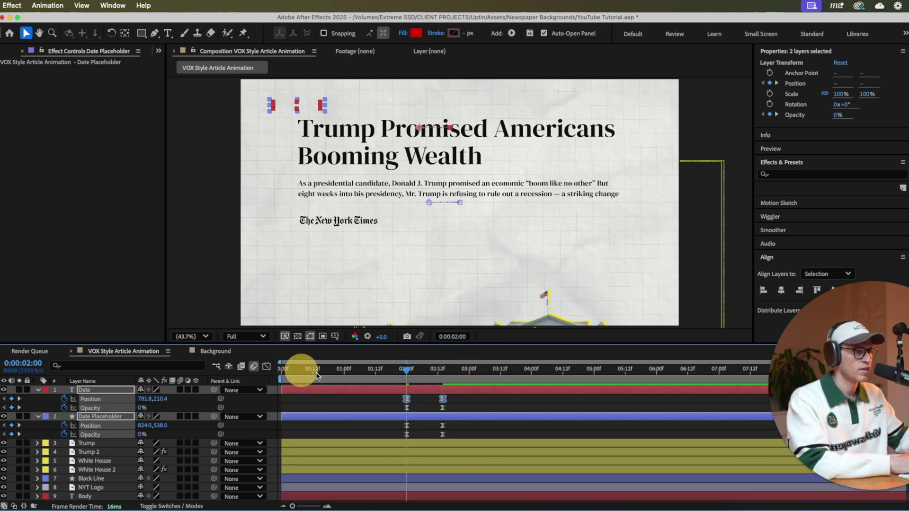
Collapse the properties of Date and Date Placeholder, preview the animation from the start, and scrub to 0:00:04:01.
left_click(38, 390)
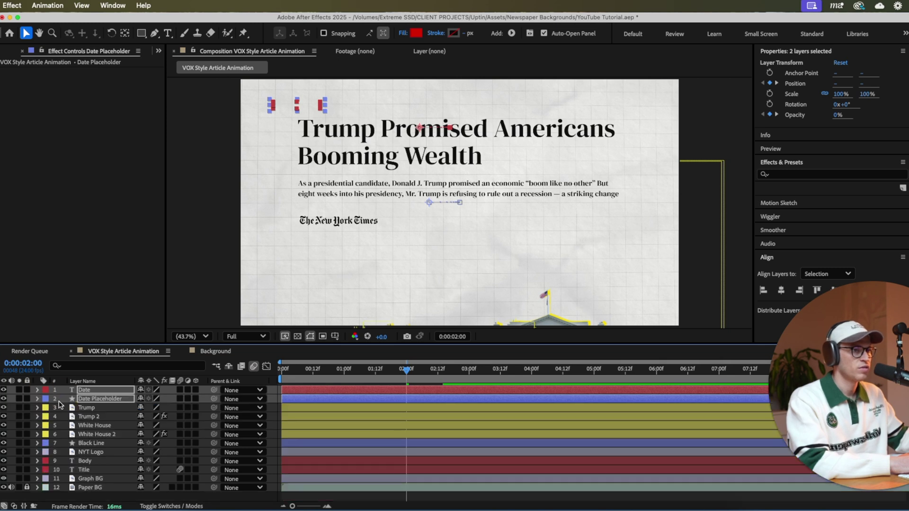
left_click(280, 375)
key("space")
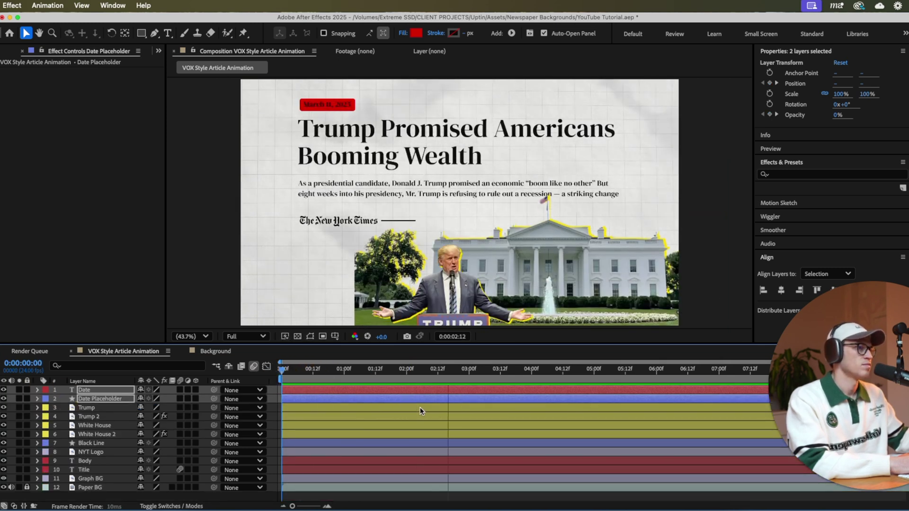
left_click(316, 370)
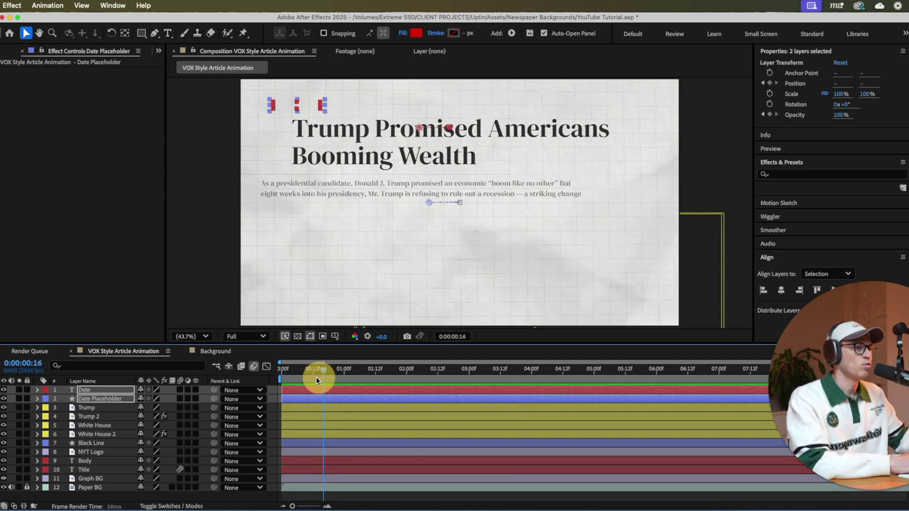
left_click_drag(328, 370, 534, 376)
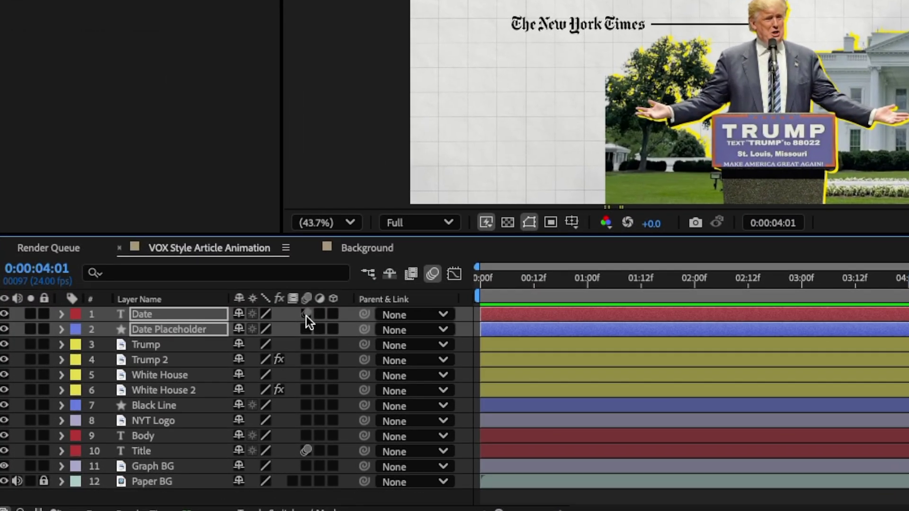
Enable motion blur on every layer from Date down to Paper BG and preview the animation from the start.
left_click_drag(181, 391, 184, 432)
left_click_drag(313, 387, 313, 447)
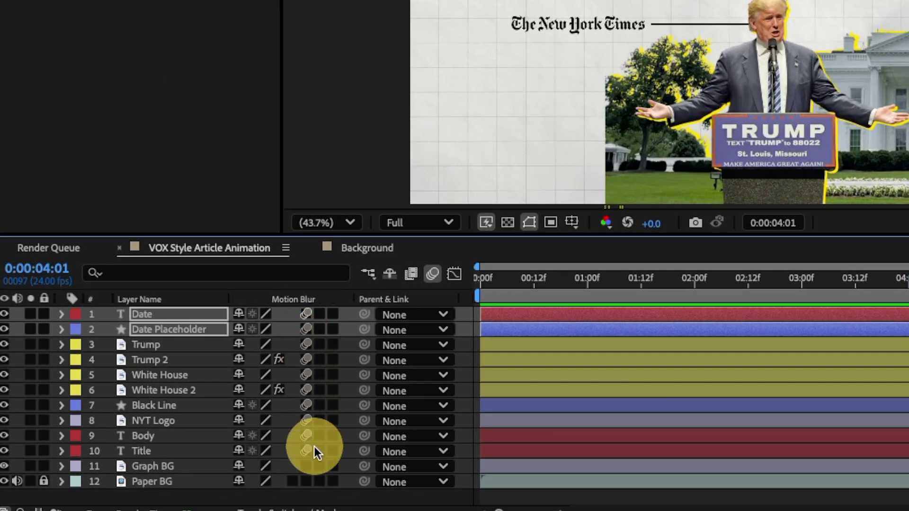
left_click_drag(307, 488, 307, 488)
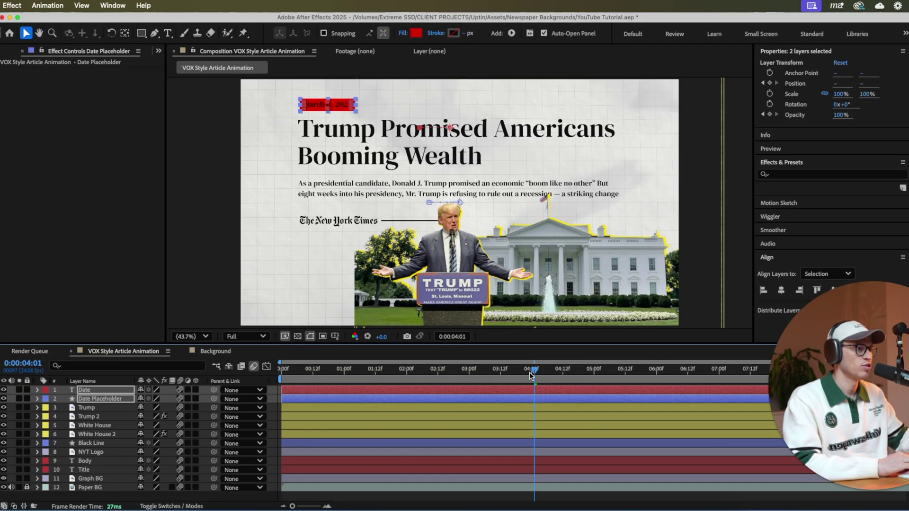
left_click_drag(529, 372, 279, 372)
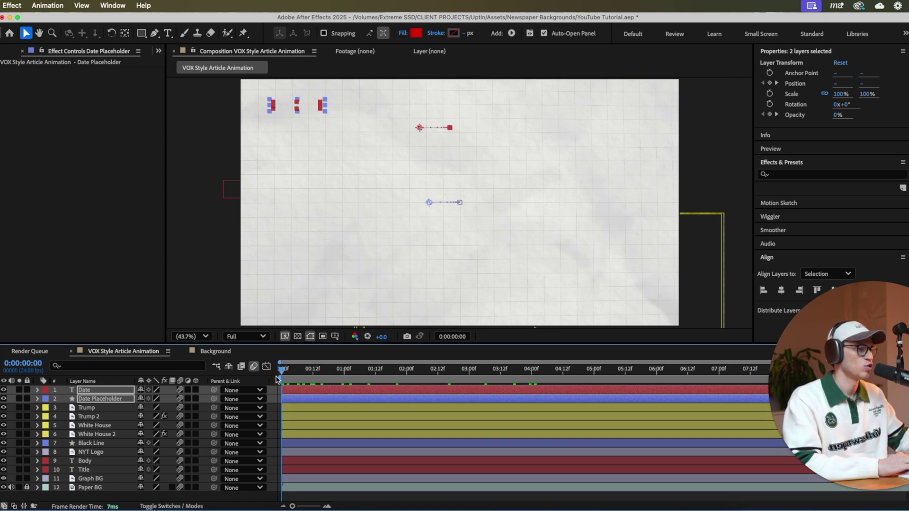
key("space")
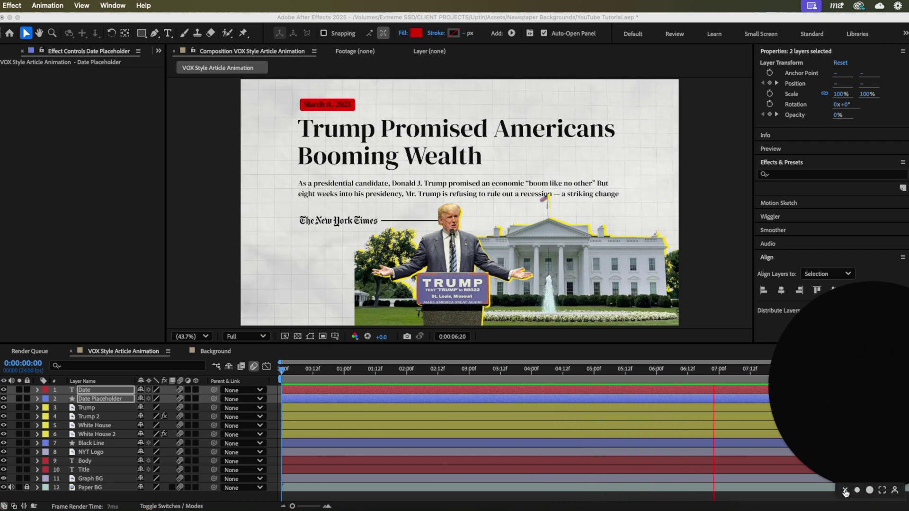
left_click(516, 368)
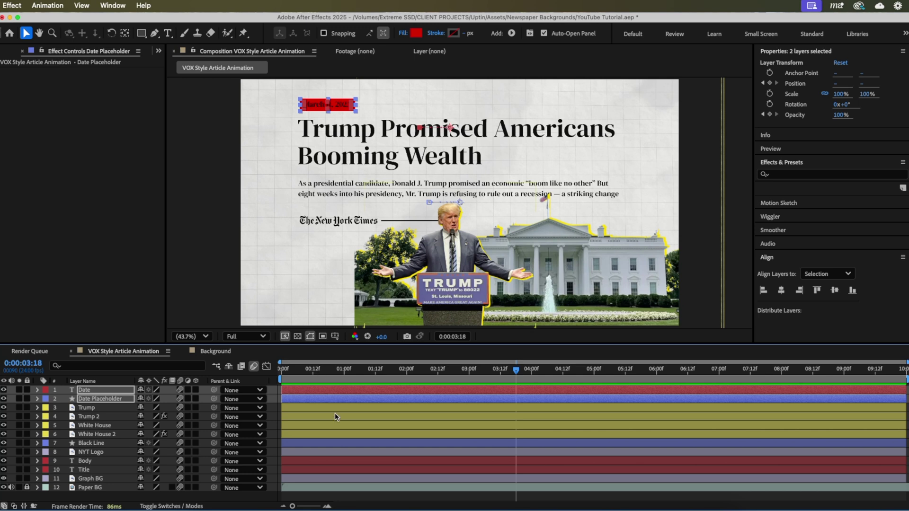
Apply the Posterize Time effect to the Title layer with a frame rate of 16.
left_click(334, 460)
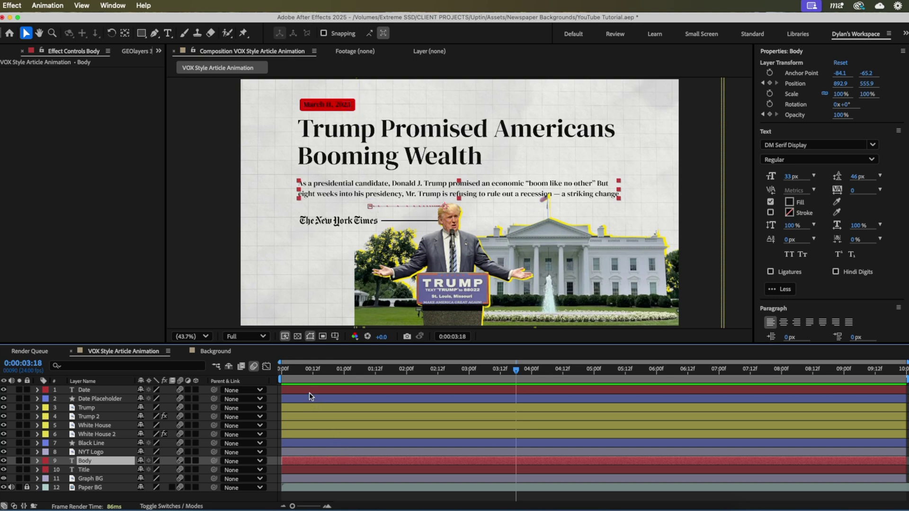
left_click(315, 471)
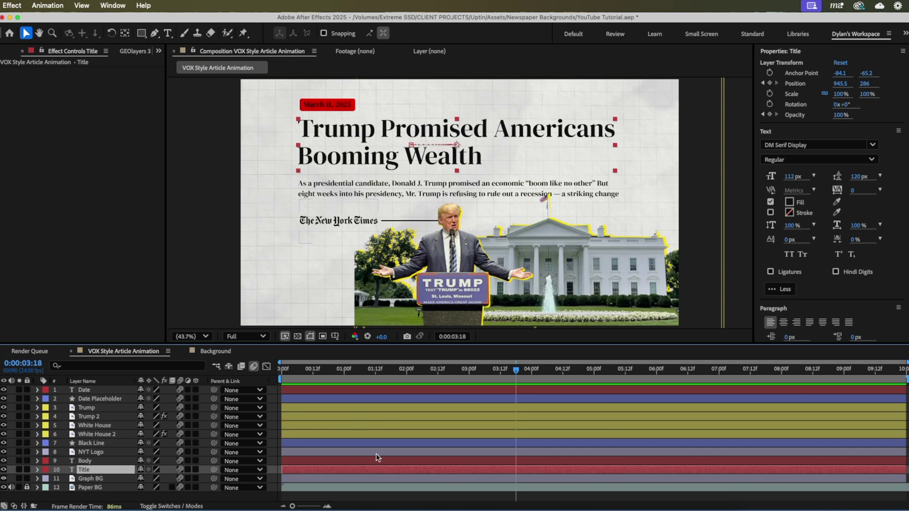
key("ctrl+space")
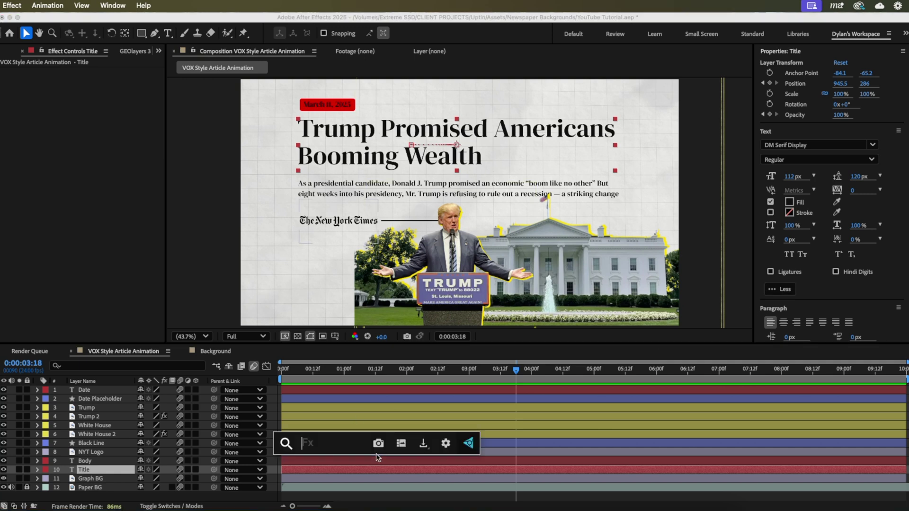
type("pos")
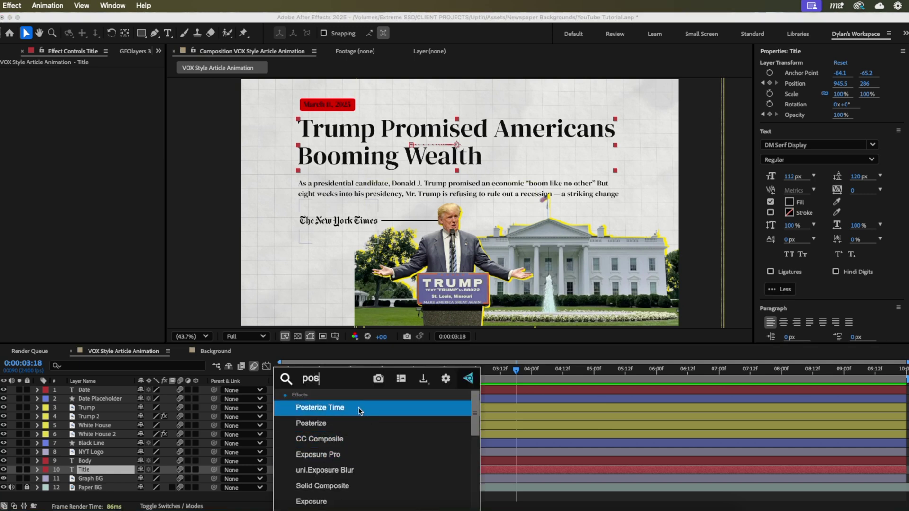
left_click(356, 405)
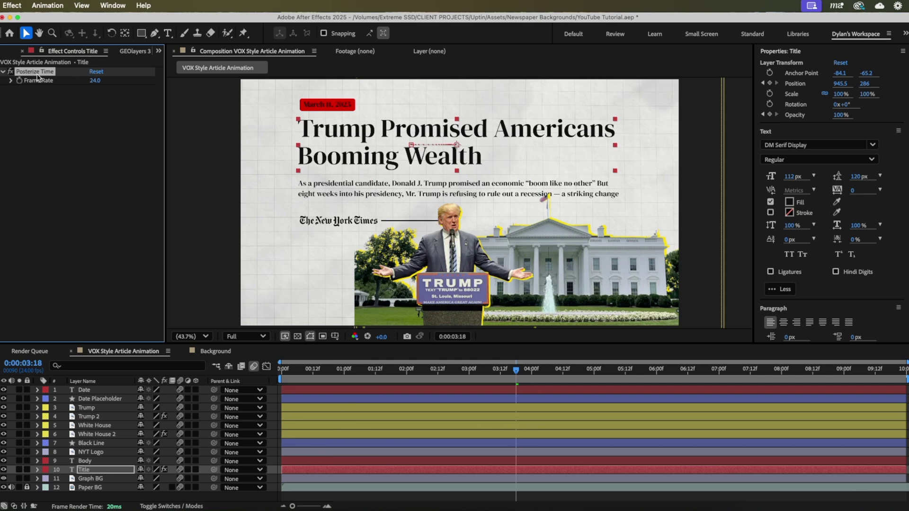
left_click(93, 80)
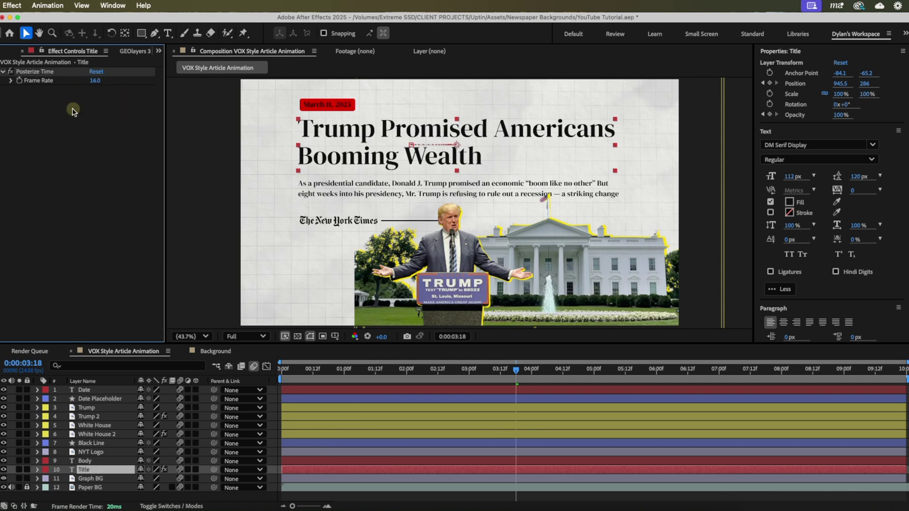
Copy Title's Posterize Time effect onto all layers from Body up to Date and preview from the start.
left_click(49, 75)
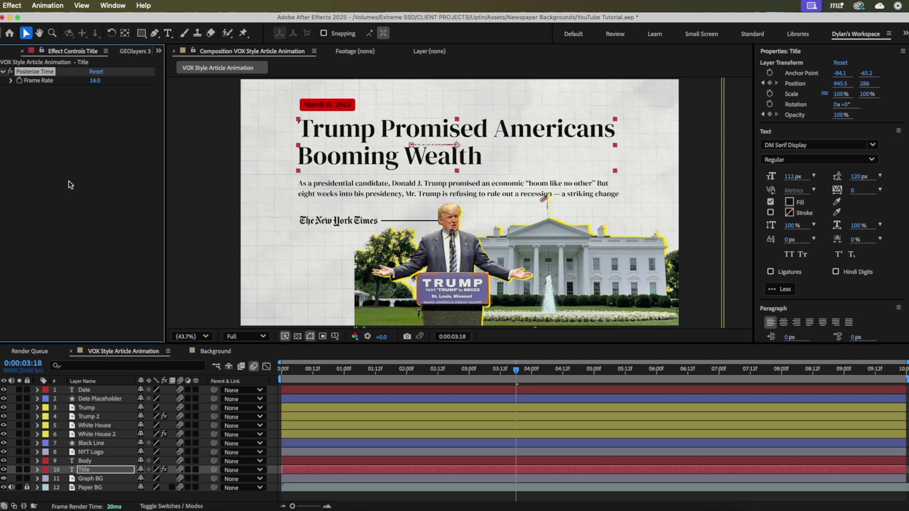
left_click(95, 461)
left_click(101, 391, "shift")
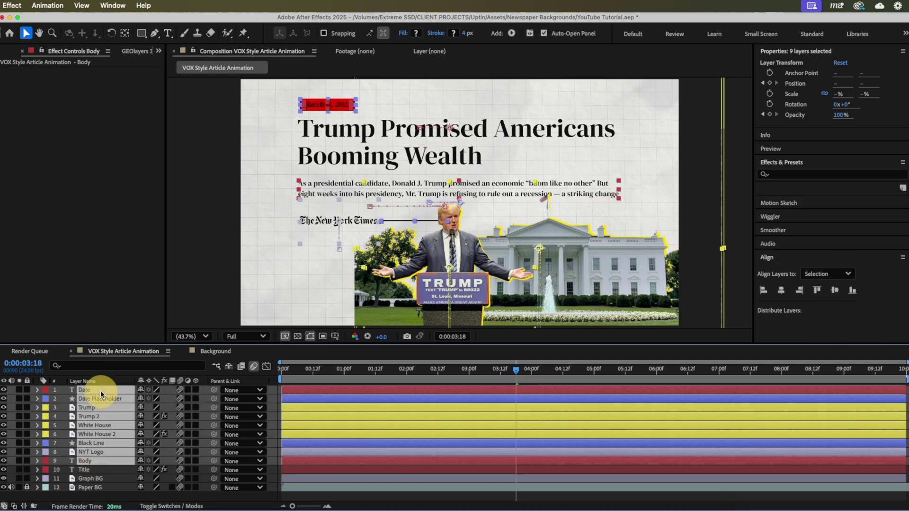
key("super+v")
left_click_drag(364, 374, 279, 373)
key("space")
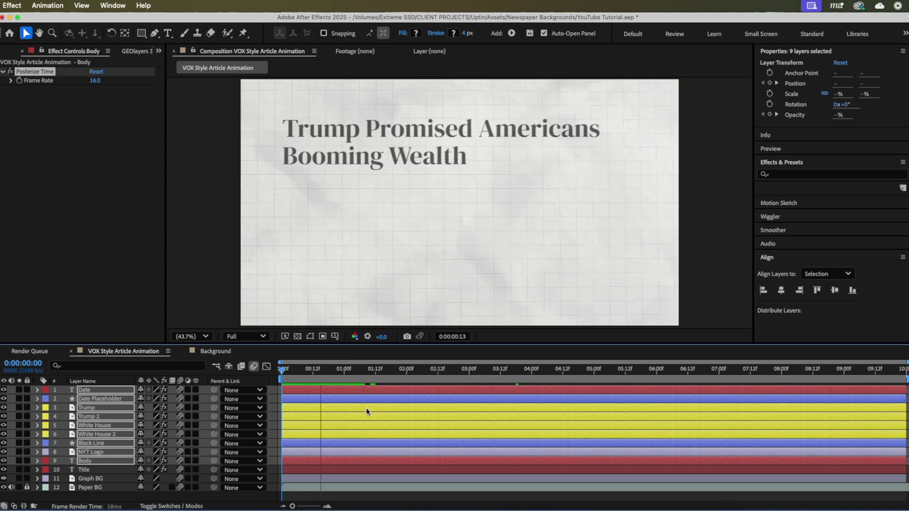